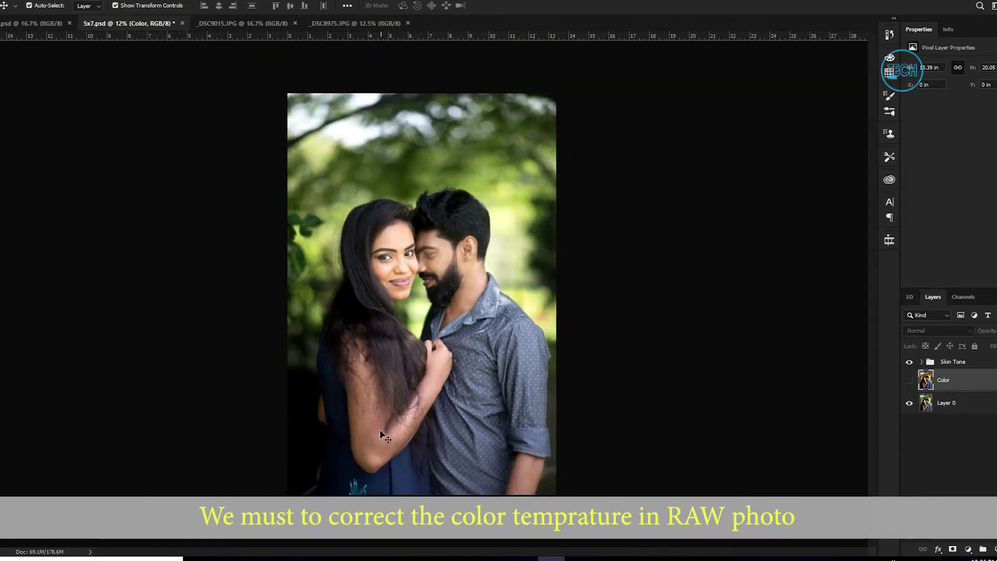
- Compare the photo with and without the Color layer, examining the couple's skin and the woman's arm up close
key("ctrl+plus")
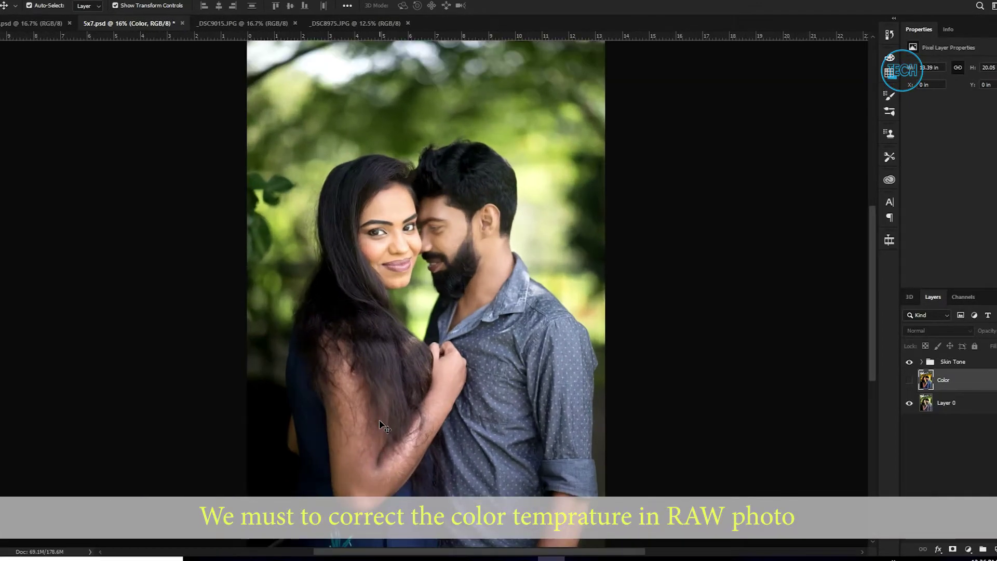
left_click(910, 381)
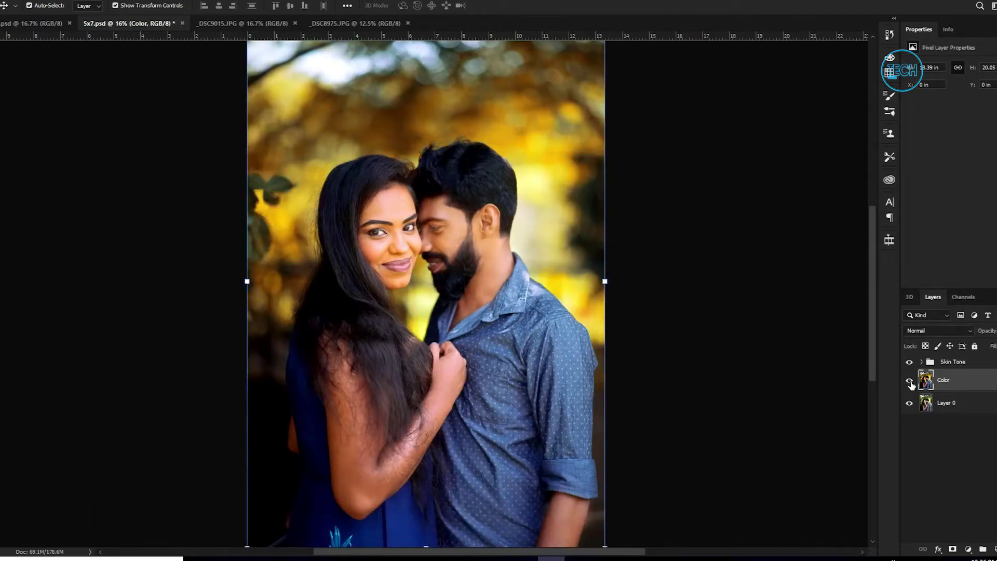
left_click(910, 381)
left_click(909, 381)
scroll(412, 312, "down", 3)
scroll(459, 276, "up", 3)
scroll(558, 356, "up", 1)
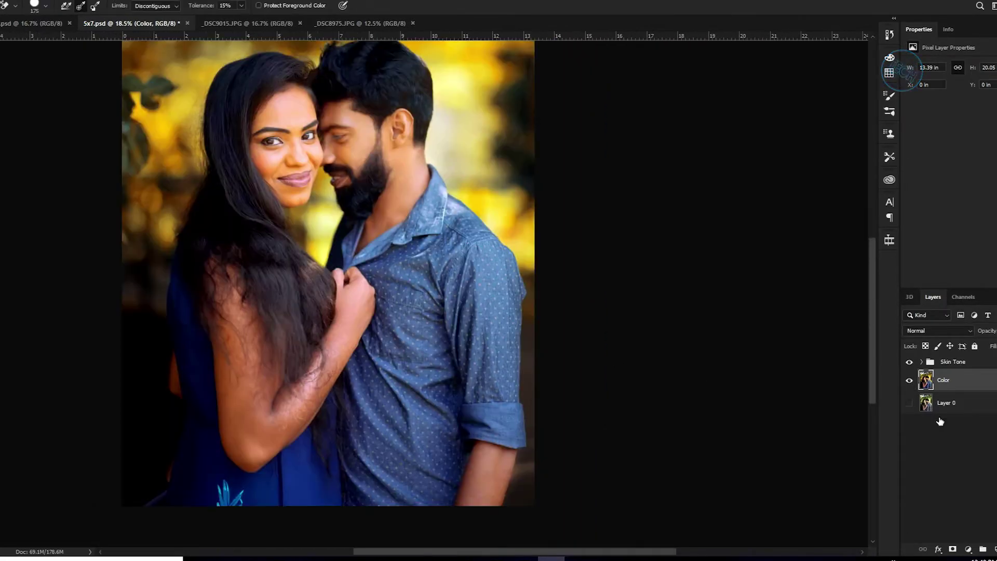
scroll(383, 481, "down", 4)
scroll(383, 481, "up", 7)
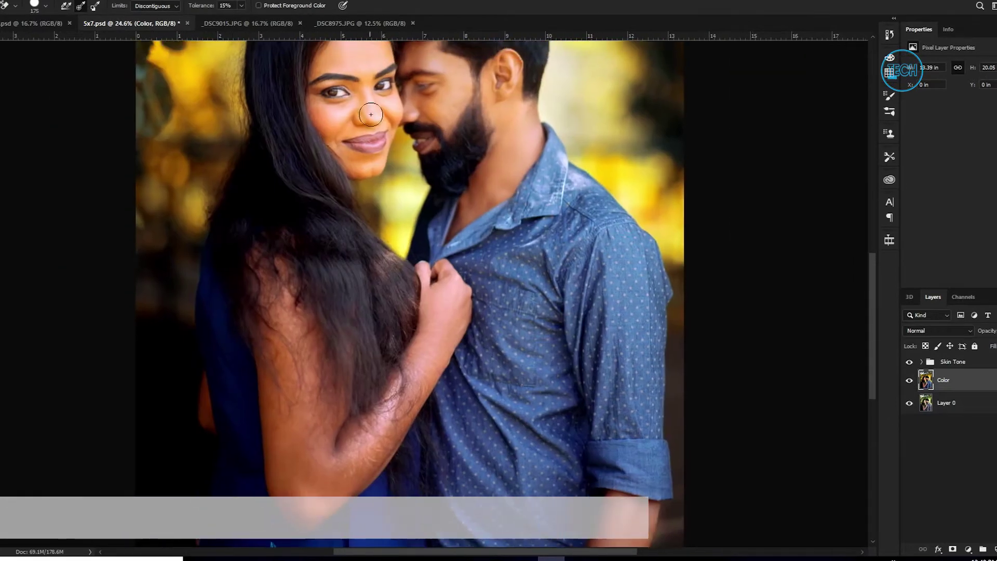
left_click_drag(254, 387, 249, 385)
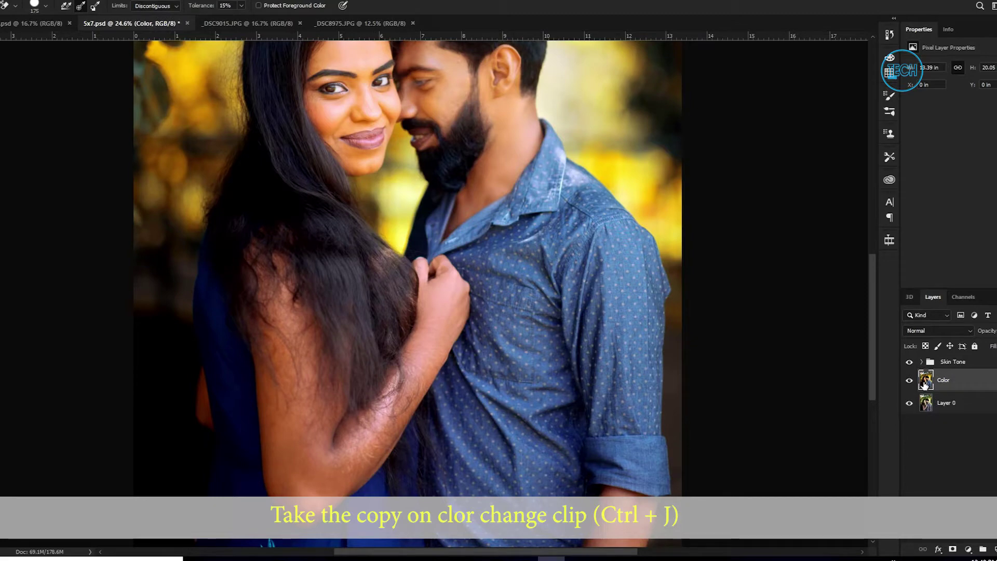
- Duplicate the Color layer and rename the copy "Skin Color"
key("ctrl+j")
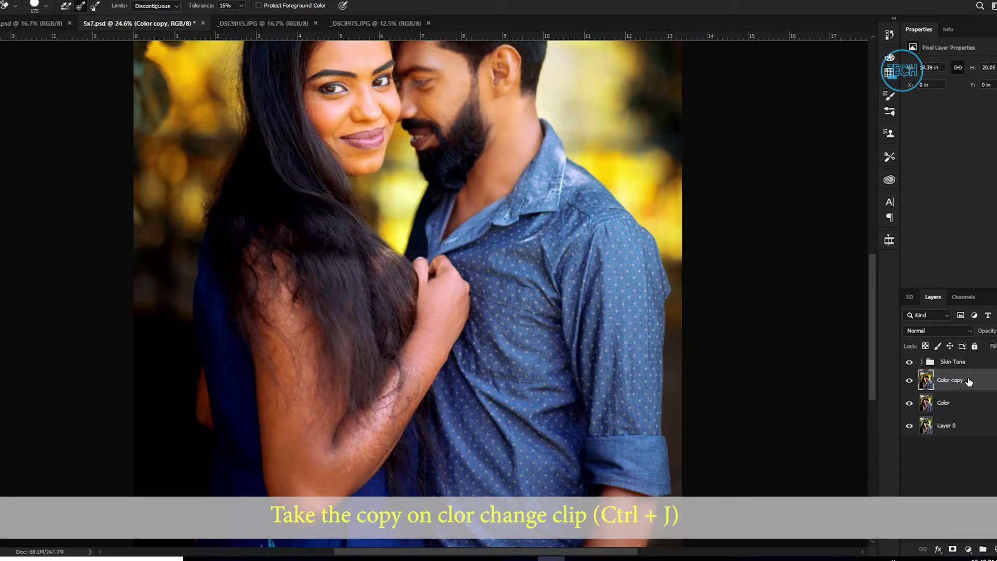
double_click(955, 380)
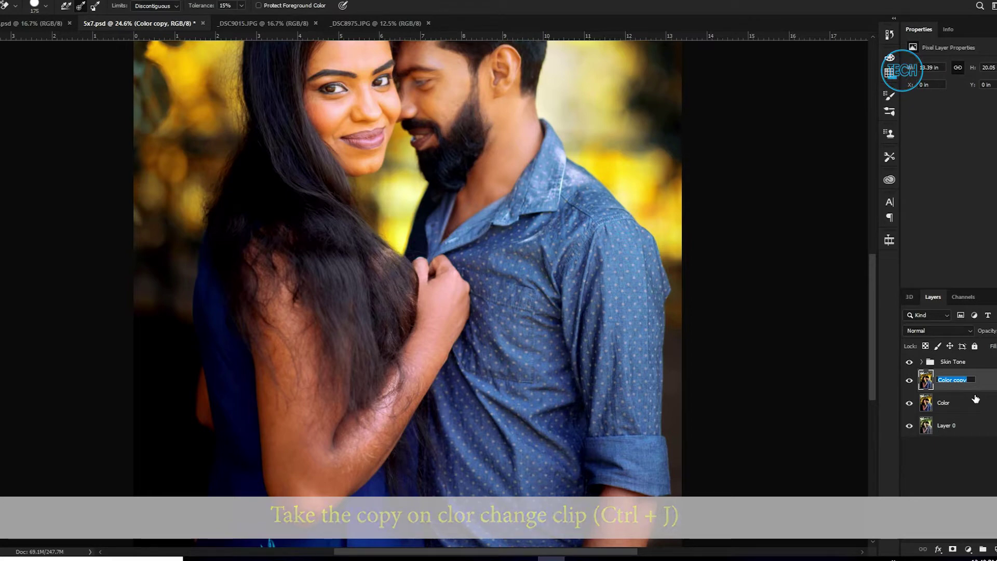
type("Skin tone")
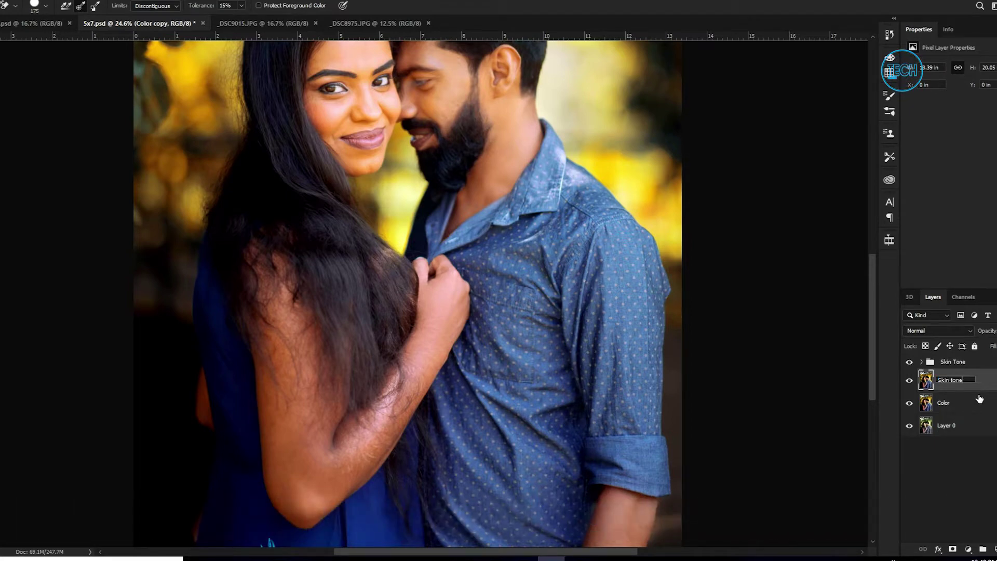
key("BackSpace")
key("BackSpace")
key("BackSpace")
key("BackSpace")
type("Color")
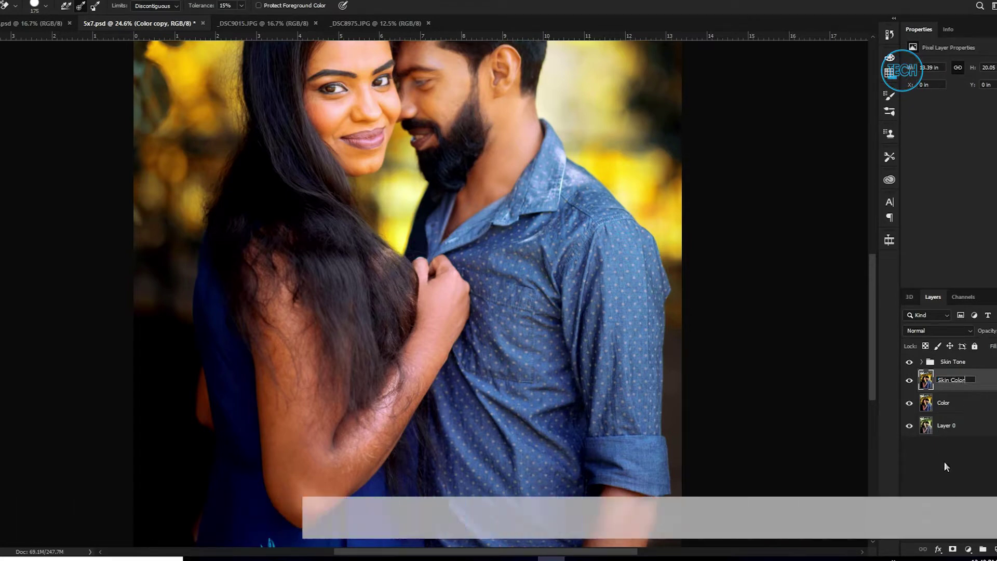
key("Return")
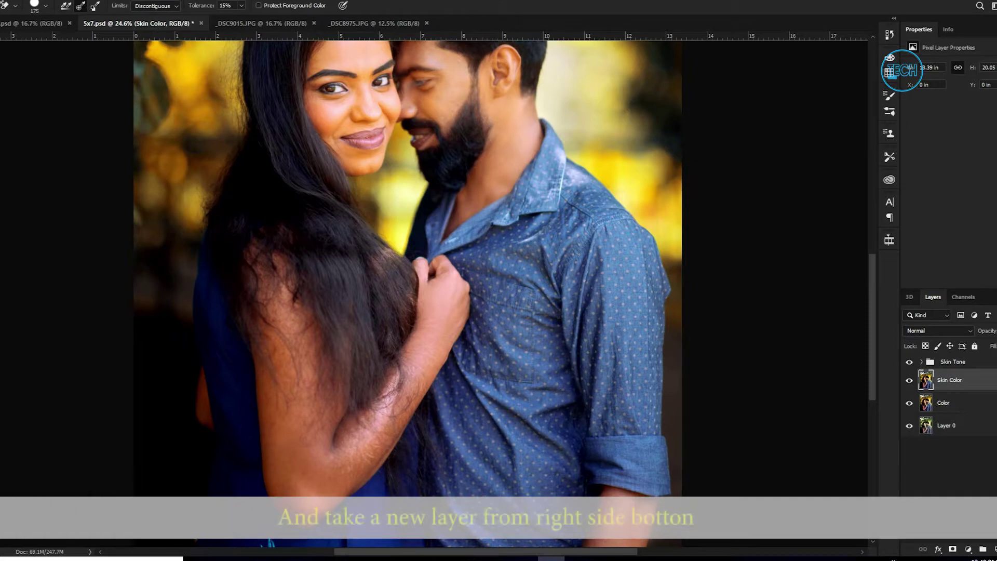
- Add a new empty layer above Skin Color and name it "Hand"
left_click(994, 549)
double_click(947, 380)
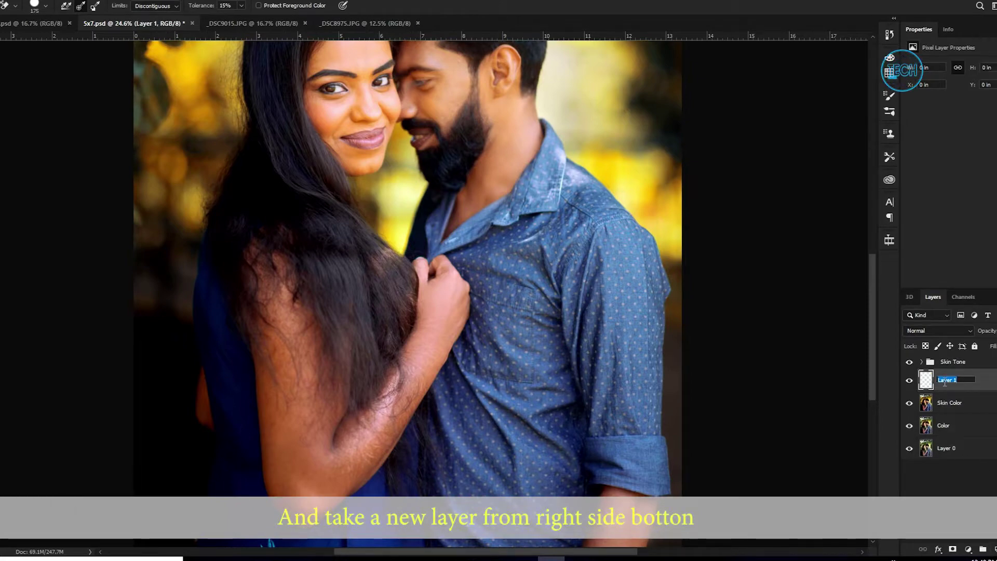
type("Hand")
key("Return")
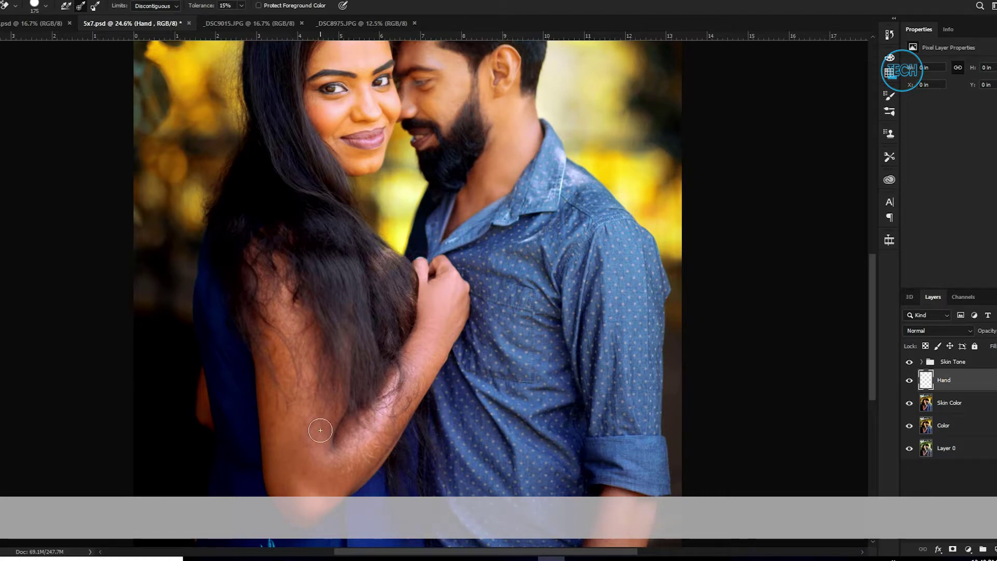
- Set the foreground colour to the skin-like orange ff7a38
scroll(320, 429, "up", 2)
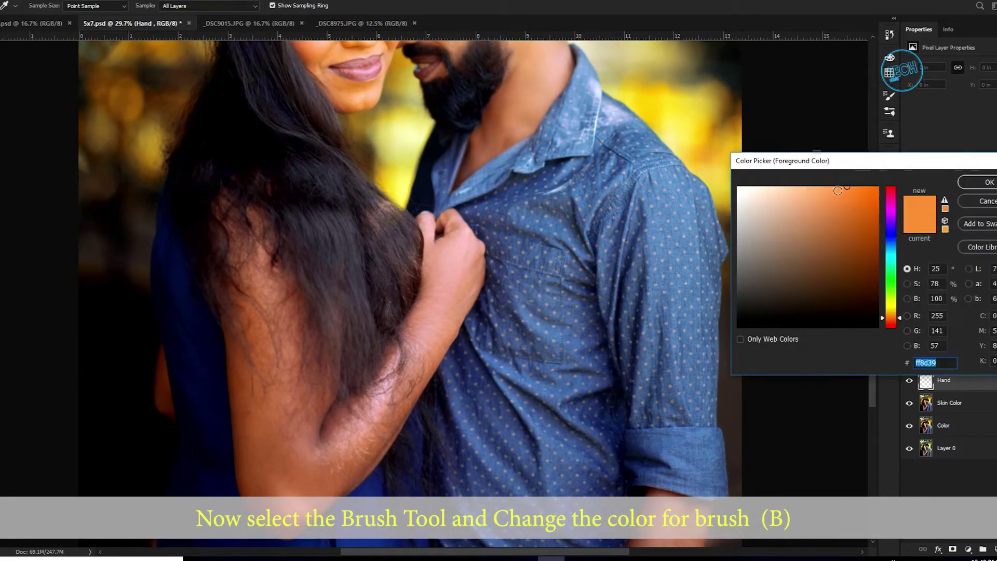
left_click_drag(842, 190, 829, 190)
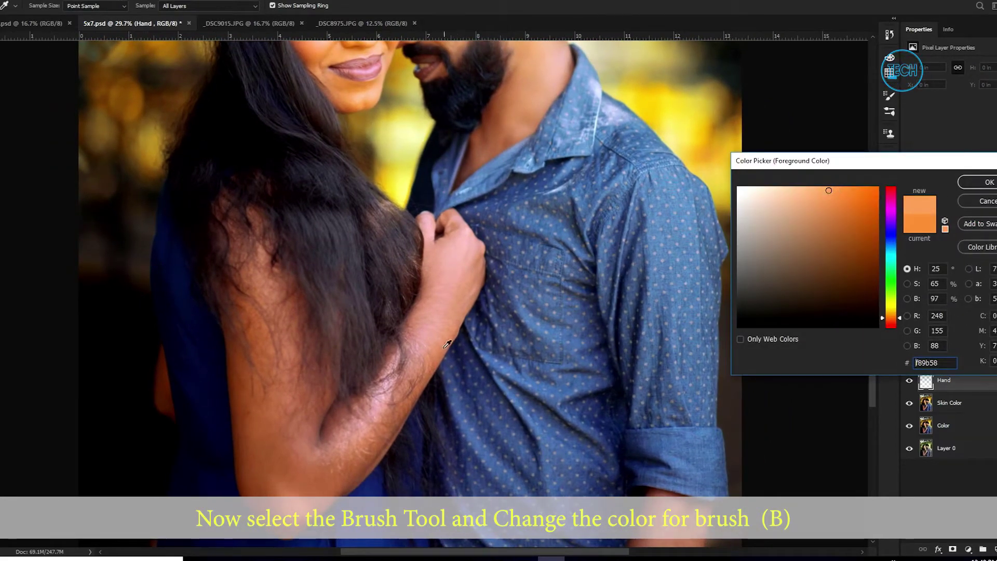
left_click(427, 331)
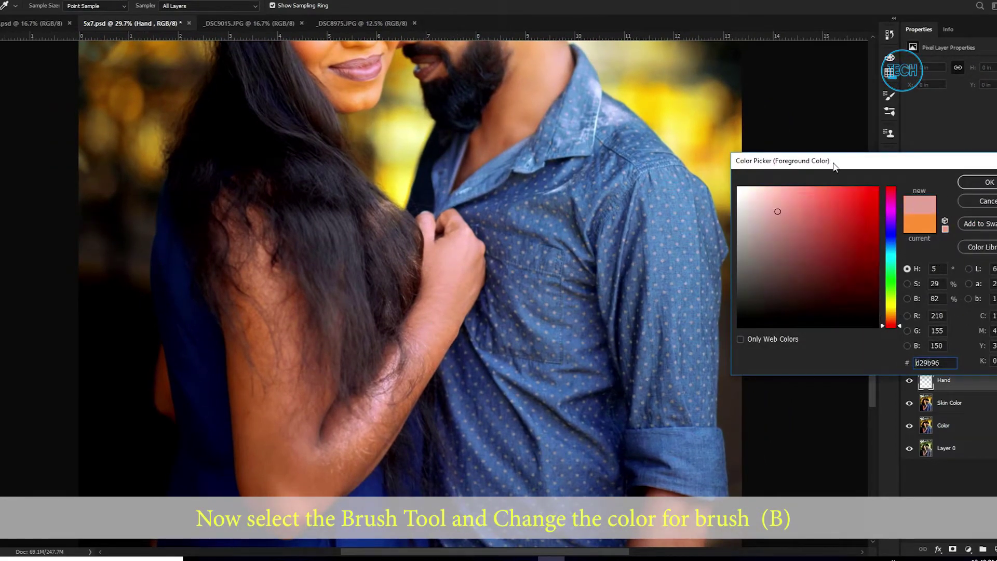
left_click_drag(892, 323, 892, 322)
left_click_drag(860, 187, 848, 183)
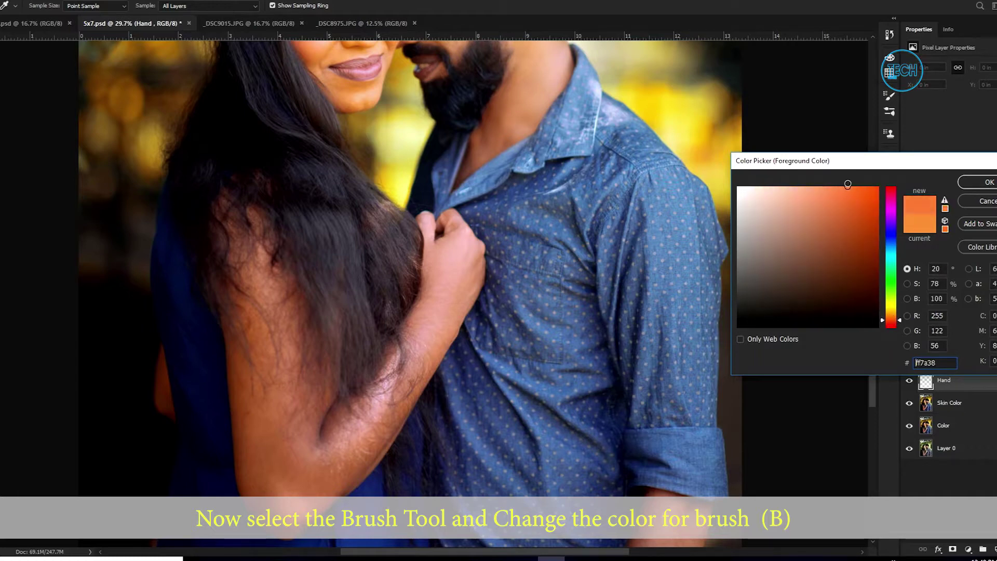
left_click(975, 181)
- Activate the Brush tool and set a soft brush of size 250 for painting the woman's arm
left_click_drag(308, 457, 385, 425)
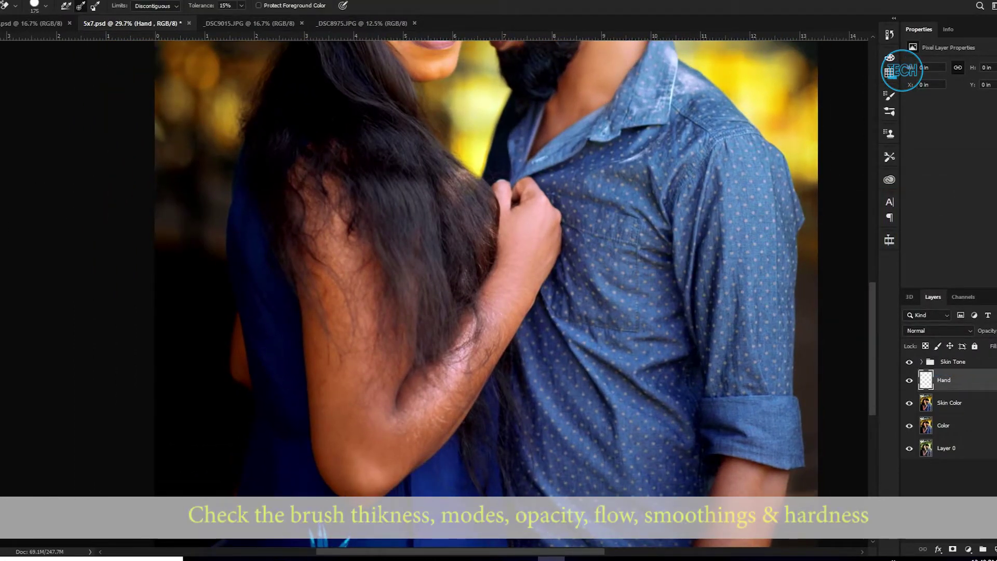
key("b")
right_click(1, 140)
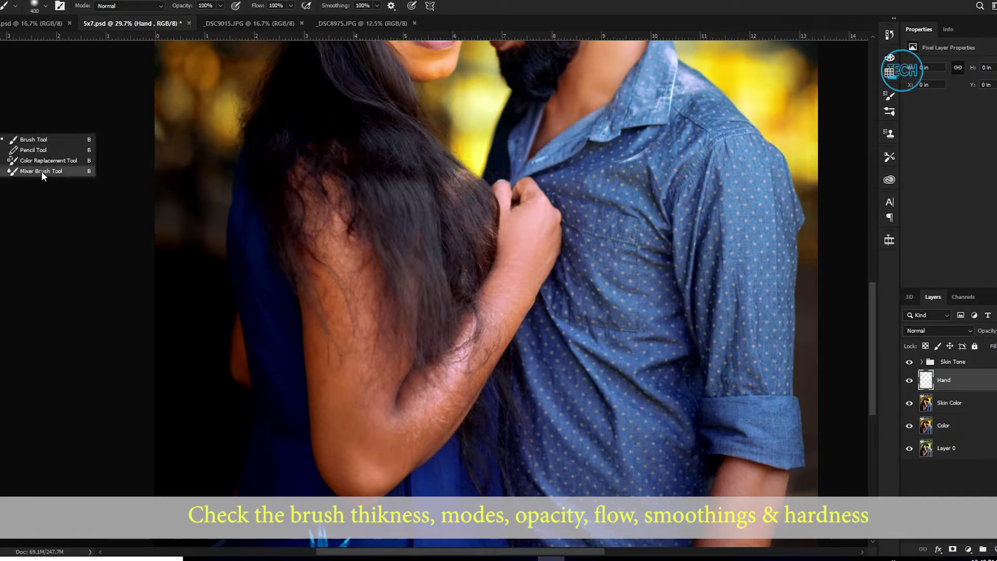
left_click(42, 141)
left_click_drag(416, 338, 316, 324)
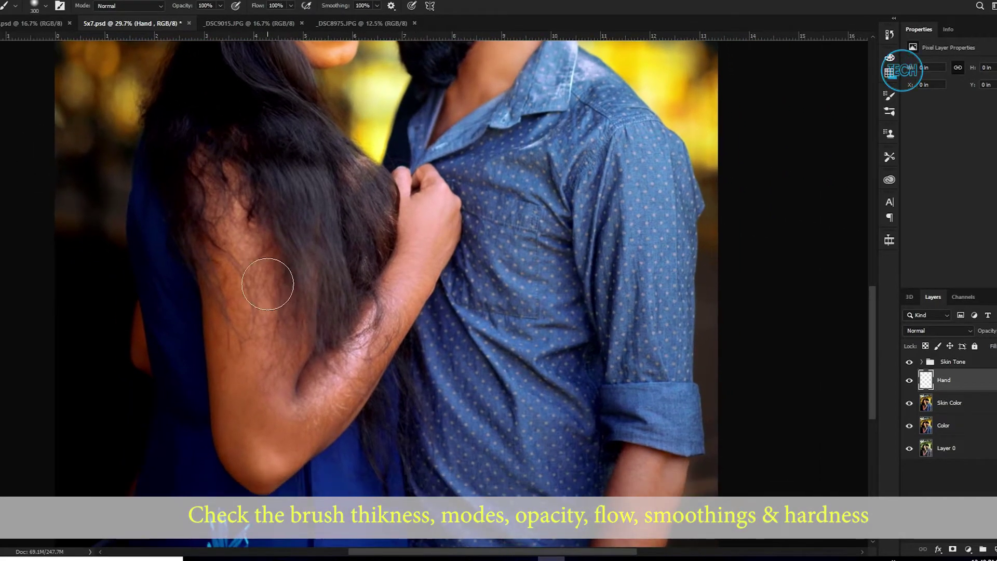
left_click(46, 6)
mouse_move(31, 64)
left_mouse_down()
mouse_move(61, 66)
mouse_move(36, 65)
left_mouse_up()
left_click(45, 6)
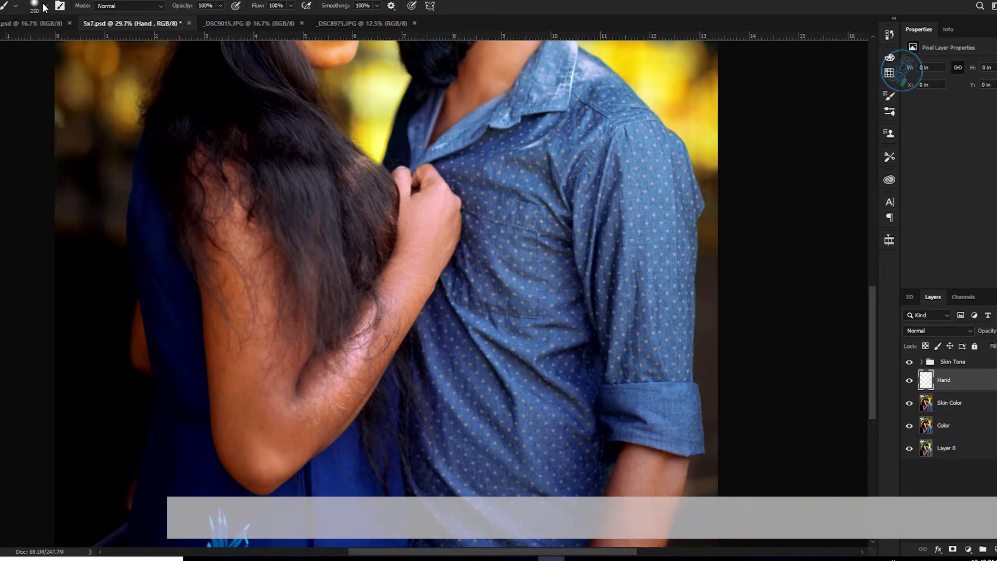
- Paint orange over the woman's upper arm on the Hand layer with long strokes from below the shoulder towards the elbow
scroll(264, 289, "up", 3)
scroll(263, 286, "down", 2)
scroll(255, 289, "up", 1)
left_click_drag(210, 276, 217, 338)
left_click_drag(223, 380, 222, 457)
key("bracketright")
key("bracketleft")
left_click_drag(233, 202, 246, 436)
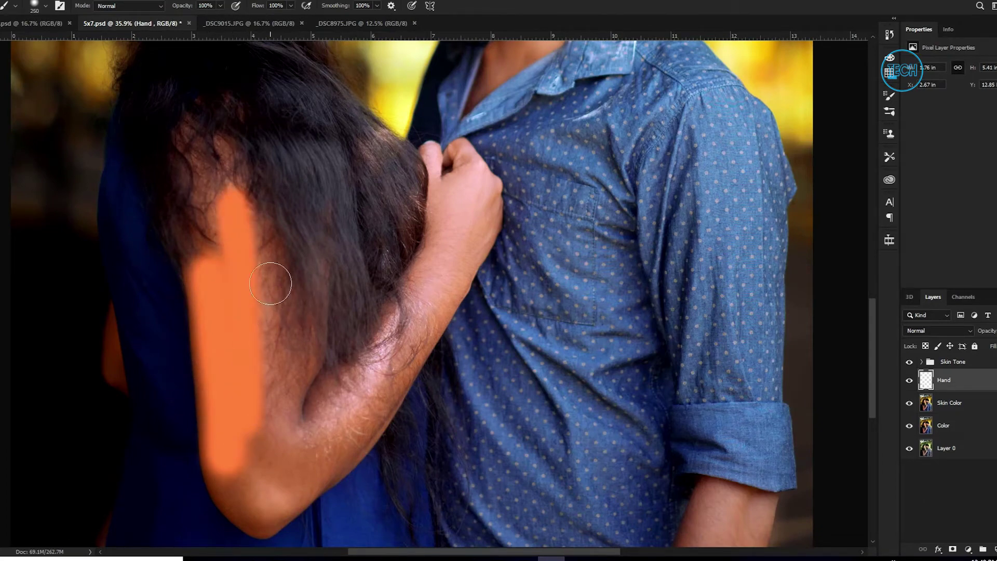
left_click_drag(270, 261, 264, 397)
left_click_drag(257, 409, 261, 330)
left_click_drag(290, 256, 267, 360)
mouse_move(313, 272)
left_mouse_down()
mouse_move(289, 330)
mouse_move(300, 360)
left_mouse_up()
- Cover the woman's elbow and the lower part of her forearm with orange, undoing the misplaced stroke across the arm
mouse_move(214, 304)
left_mouse_down()
mouse_move(230, 402)
mouse_move(275, 443)
mouse_move(350, 383)
left_mouse_up()
key("ctrl+z")
left_click_drag(398, 305, 275, 430)
left_click_drag(227, 389, 266, 432)
key("bracketright")
left_click_drag(275, 395, 334, 332)
- Paint orange over the woman's forearm and hand using a smaller brush
scroll(405, 211, "up", 5)
key("bracketleft")
key("bracketleft")
mouse_move(419, 223)
left_mouse_down()
mouse_move(280, 395)
mouse_move(402, 181)
left_mouse_up()
mouse_move(428, 192)
left_mouse_down()
mouse_move(397, 256)
mouse_move(414, 249)
left_mouse_up()
mouse_move(412, 73)
left_mouse_down()
mouse_move(378, 202)
mouse_move(425, 214)
mouse_move(401, 341)
left_mouse_up()
left_click_drag(343, 280, 361, 394)
mouse_move(362, 394)
left_mouse_down()
mouse_move(377, 315)
mouse_move(395, 288)
mouse_move(366, 299)
mouse_move(445, 279)
mouse_move(393, 242)
left_mouse_up()
- Refine the orange paint along the edges of the woman's hand and forearm with a much smaller brush
scroll(375, 318, "up", 5)
key("bracketleft")
key("bracketleft")
key("bracketleft")
key("bracketleft")
key("bracketleft")
key("bracketleft")
left_click_drag(330, 239, 318, 483)
left_click_drag(311, 518, 355, 546)
key("bracketleft")
mouse_move(383, 350)
left_mouse_down()
mouse_move(367, 286)
mouse_move(376, 265)
mouse_move(403, 294)
left_mouse_up()
- Paint precisely along the forearm's edge beside the man's shirt with a size 25 brush
scroll(406, 298, "up", 6)
left_click_drag(610, 321, 624, 343)
mouse_move(679, 437)
left_mouse_down()
mouse_move(579, 173)
mouse_move(582, 333)
left_mouse_up()
mouse_move(530, 372)
left_mouse_down()
mouse_move(604, 161)
mouse_move(586, 218)
left_mouse_up()
left_click_drag(508, 305, 538, 224)
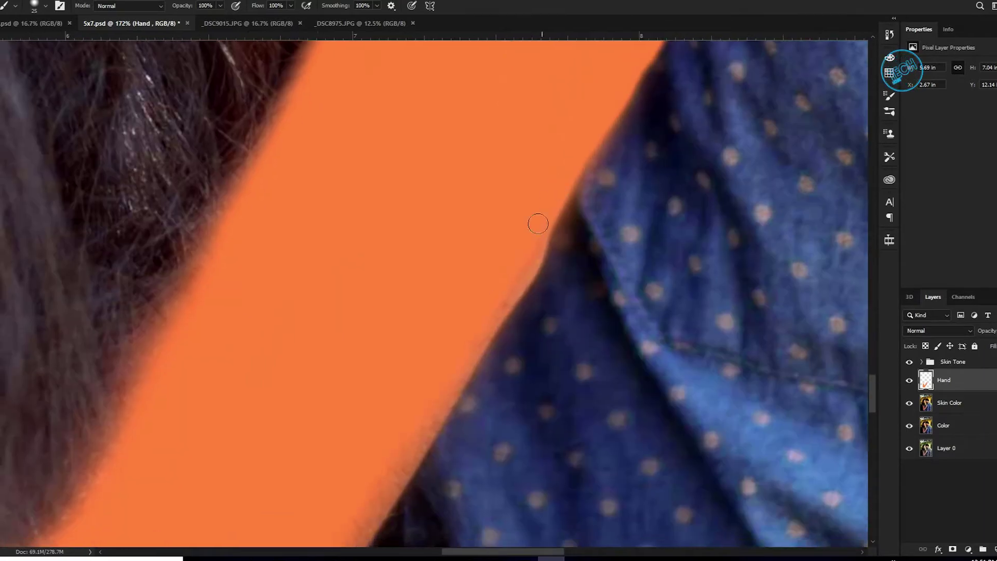
left_click_drag(530, 260, 511, 301)
- Fill the remaining uncovered skin along the forearm's outer edge down to the elbow, enlarging the brush to 60
key("bracketright")
key("bracketright")
key("bracketright")
key("bracketright")
mouse_move(415, 411)
left_mouse_down()
mouse_move(531, 182)
mouse_move(332, 472)
mouse_move(521, 158)
left_mouse_up()
key("bracketright")
key("bracketright")
left_click_drag(569, 157, 544, 177)
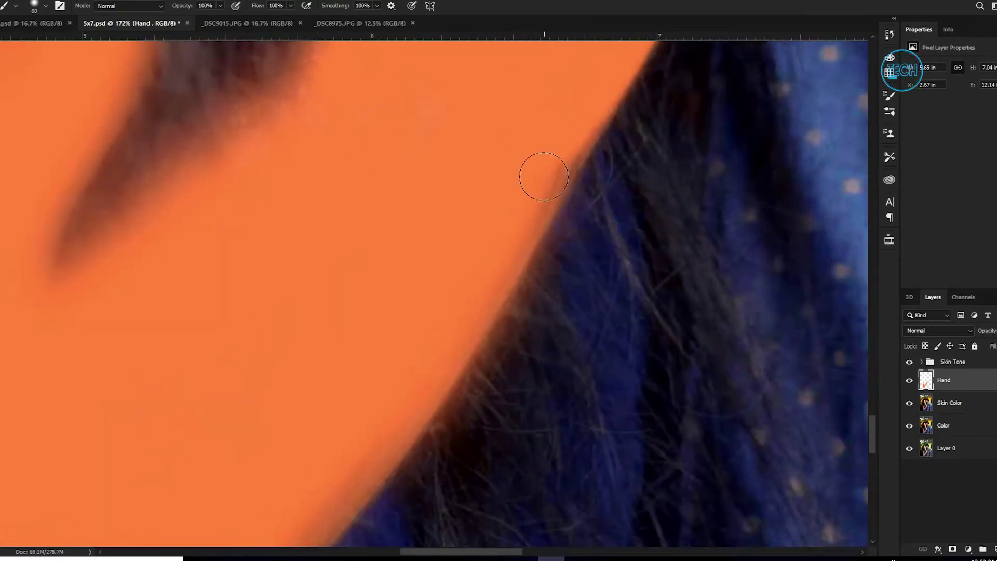
left_click_drag(447, 335, 494, 187)
scroll(494, 187, "down", 3)
left_click_drag(462, 264, 270, 452)
scroll(270, 452, "down", 8)
left_click_drag(261, 166, 483, 317)
- Lower the brush to 31% opacity and 28% flow, and blend orange over the skin showing through the hair ends
scroll(483, 316, "up", 4)
key("bracketleft")
left_click_drag(258, 6, 217, 14)
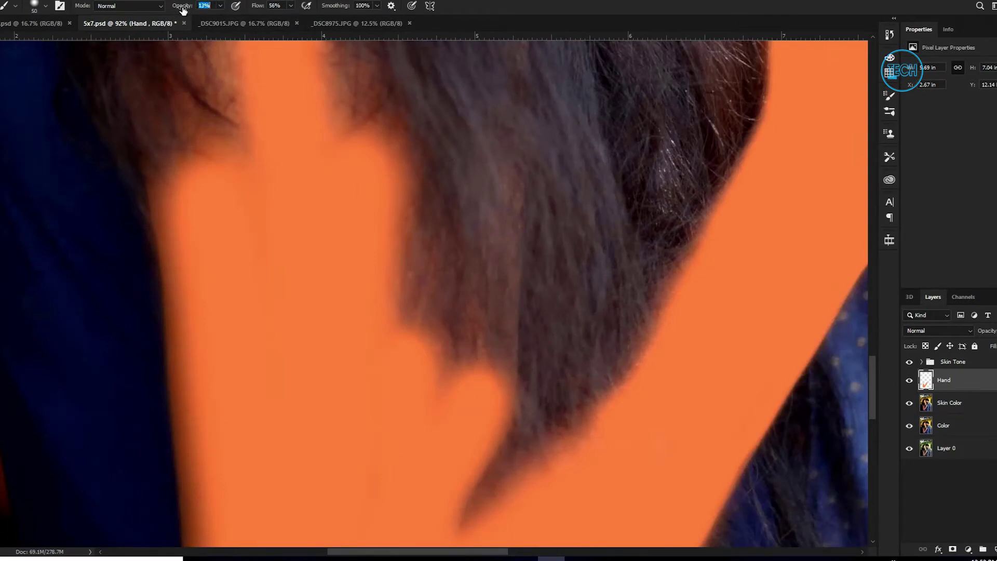
left_click_drag(174, 10, 181, 9)
key("bracketright")
mouse_move(522, 188)
left_mouse_down()
mouse_move(504, 347)
mouse_move(499, 334)
left_mouse_up()
left_click_drag(520, 208, 511, 355)
left_click_drag(515, 289, 503, 449)
key("bracketright")
key("bracketright")
key("bracketright")
mouse_move(422, 239)
left_mouse_down()
mouse_move(442, 253)
mouse_move(451, 242)
mouse_move(474, 372)
mouse_move(505, 372)
mouse_move(497, 320)
left_mouse_up()
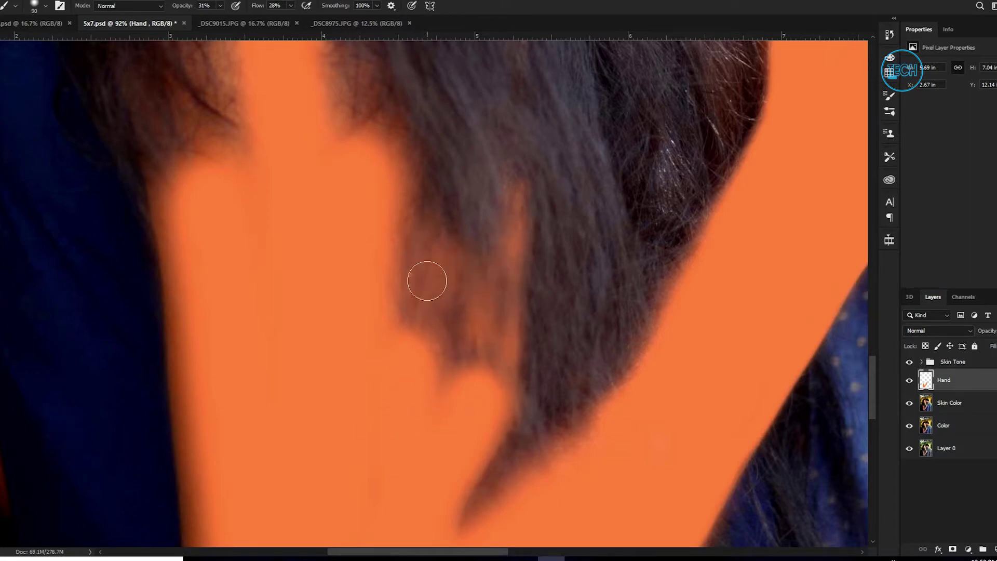
left_click_drag(426, 260, 510, 532)
- Set the brush to 41% opacity and 93% flow, and paint the upper arm skin between the hair strands
left_click(133, 8)
left_click_drag(175, 8, 180, 8)
key("bracketright")
key("bracketright")
mouse_move(301, 400)
left_mouse_down()
mouse_move(289, 243)
mouse_move(343, 156)
left_mouse_up()
left_click_drag(384, 156, 390, 236)
left_click_drag(257, 5, 292, 5)
left_click_drag(306, 343, 270, 177)
left_click_drag(291, 172, 376, 389)
- Paint orange over the skin patches still showing between the hair ends on the upper arm, using a smaller brush
key("bracketleft")
key("bracketleft")
left_click_drag(327, 316, 374, 484)
left_click_drag(420, 338, 418, 457)
left_click_drag(468, 262, 473, 296)
left_click_drag(395, 499, 452, 248)
left_click_drag(448, 166, 440, 177)
key("bracketright")
key("bracketright")
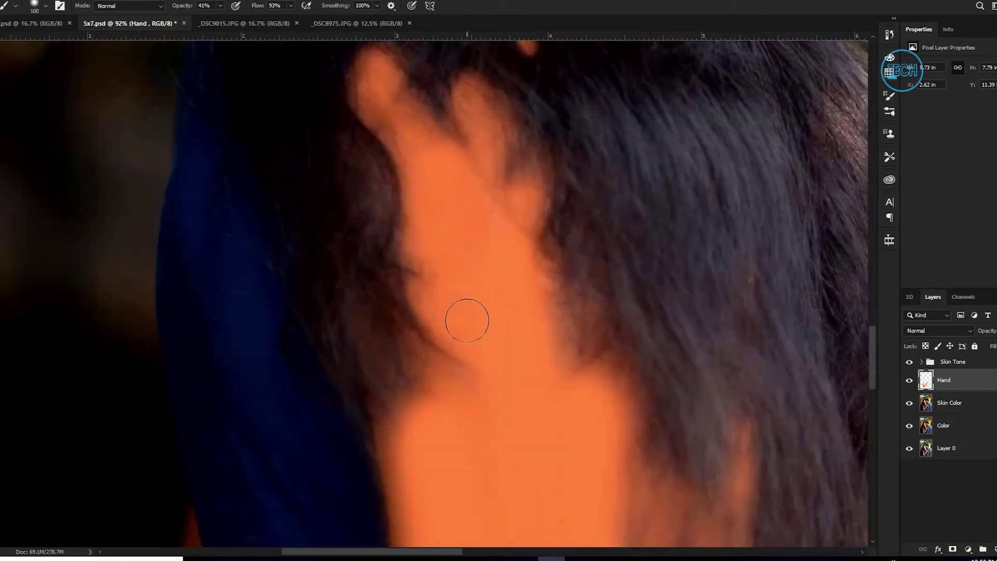
- Paint along the hair edge of the upper arm with a size 50 brush and cover the remaining skin beside it
left_click_drag(452, 449, 445, 375)
key("bracketleft")
key("bracketleft")
key("bracketleft")
key("bracketleft")
key("bracketleft")
left_click_drag(403, 262, 412, 301)
scroll(412, 301, "down", 4)
mouse_move(539, 469)
left_mouse_down()
mouse_move(324, 281)
mouse_move(392, 200)
left_mouse_up()
key("bracketright")
key("bracketright")
key("bracketright")
key("bracketright")
- Paint the narrow strips of skin beside the hair on the woman's upper arm with a reduced brush
scroll(369, 242, "down", 10)
scroll(265, 228, "up", 10)
key("bracketleft")
key("bracketleft")
key("bracketleft")
key("bracketleft")
left_click_drag(342, 300, 338, 381)
scroll(353, 405, "up", 4)
mouse_move(335, 242)
left_mouse_down()
mouse_move(369, 437)
mouse_move(315, 428)
mouse_move(328, 242)
left_mouse_up()
- Paint the small skin spots showing through the hair near the woman's shoulder with a fine brush
scroll(369, 475, "up", 5)
key("bracketleft")
key("bracketleft")
key("bracketleft")
key("bracketleft")
key("bracketleft")
left_click_drag(365, 476, 368, 411)
left_click_drag(313, 334, 407, 417)
left_click_drag(388, 291, 352, 91)
- Enlarge the brush and blend orange over the wider skin areas between the hair strands
key("bracketright")
key("bracketright")
key("bracketright")
key("bracketright")
key("bracketright")
left_click_drag(336, 153, 362, 324)
left_click_drag(361, 217, 518, 425)
- Set the brush to 100% opacity and 100% flow, and paint the woman's other arm where it shows beside the dress
key("0")
key("shift+0")
key("bracketleft")
mouse_move(460, 49)
left_mouse_down()
mouse_move(416, 234)
mouse_move(441, 538)
mouse_move(457, 544)
left_mouse_up()
left_click_drag(463, 99, 515, 389)
key("bracketright")
key("bracketright")
key("bracketright")
mouse_move(457, 122)
left_mouse_down()
mouse_move(445, 336)
mouse_move(460, 236)
mouse_move(488, 398)
left_mouse_up()
left_click_drag(488, 407, 479, 195)
- Fill the inside of the other arm's visible patch with a larger brush
key("bracketright")
key("bracketright")
key("bracketright")
key("bracketright")
key("bracketright")
mouse_move(492, 147)
left_mouse_down()
mouse_move(460, 319)
mouse_move(419, 278)
mouse_move(475, 372)
mouse_move(535, 410)
left_mouse_up()
- Reduce the brush and paint the lower visible part of the other arm along the dress edge
key("bracketleft")
key("bracketleft")
key("bracketleft")
key("bracketleft")
key("bracketleft")
scroll(476, 364, "down", 6)
left_click_drag(468, 374, 467, 177)
scroll(452, 387, "up", 4)
mouse_move(503, 224)
left_mouse_down()
mouse_move(474, 363)
mouse_move(504, 221)
mouse_move(462, 366)
mouse_move(452, 363)
left_mouse_up()
- Set the Hand layer's blending mode to Soft Light
key("ctrl+0")
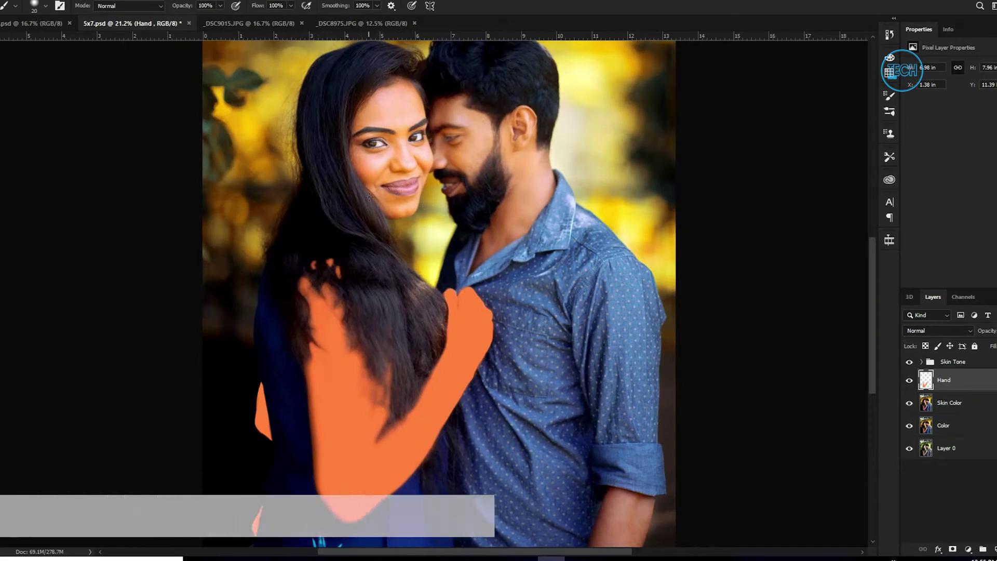
scroll(347, 354, "down", 3)
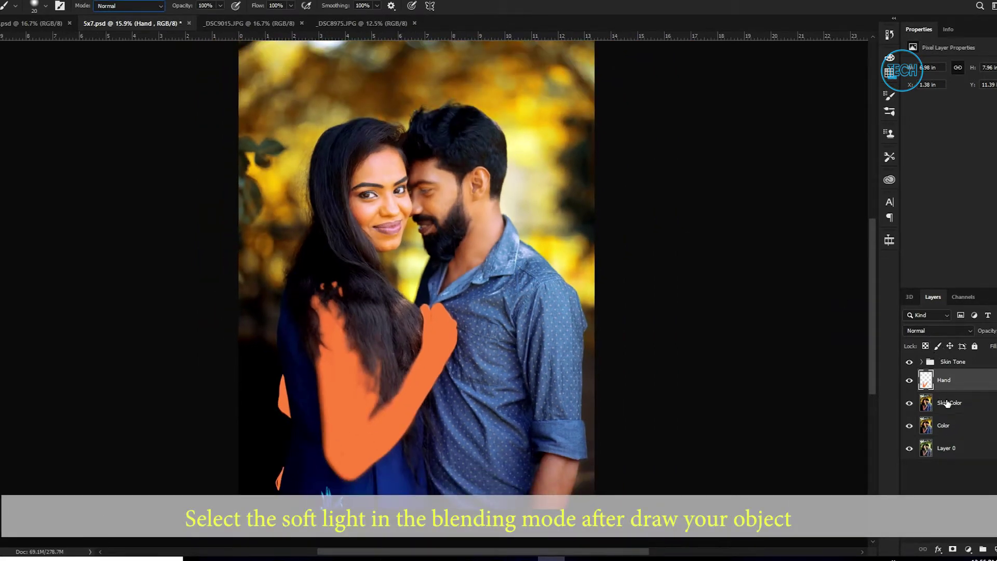
left_click(938, 331)
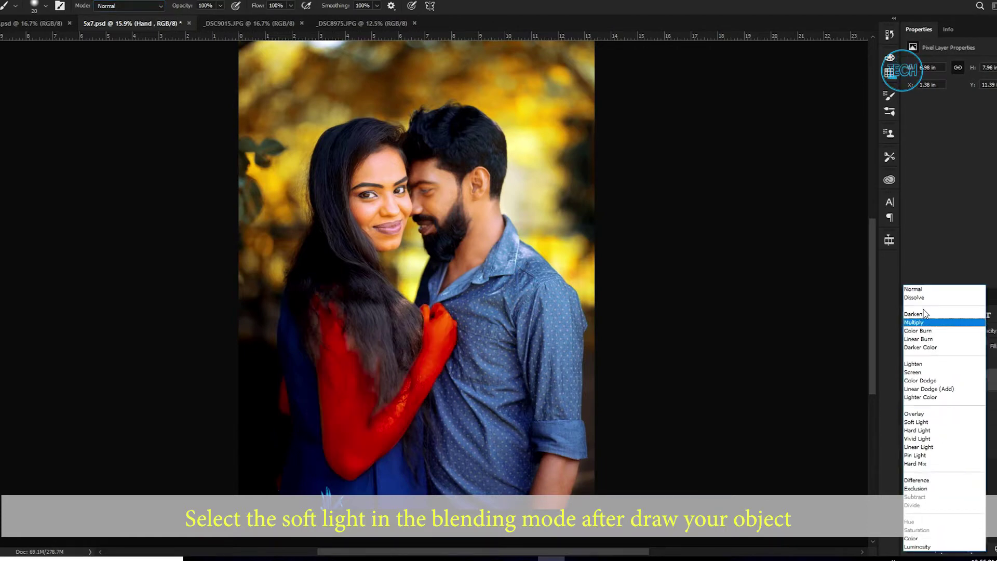
left_click(930, 422)
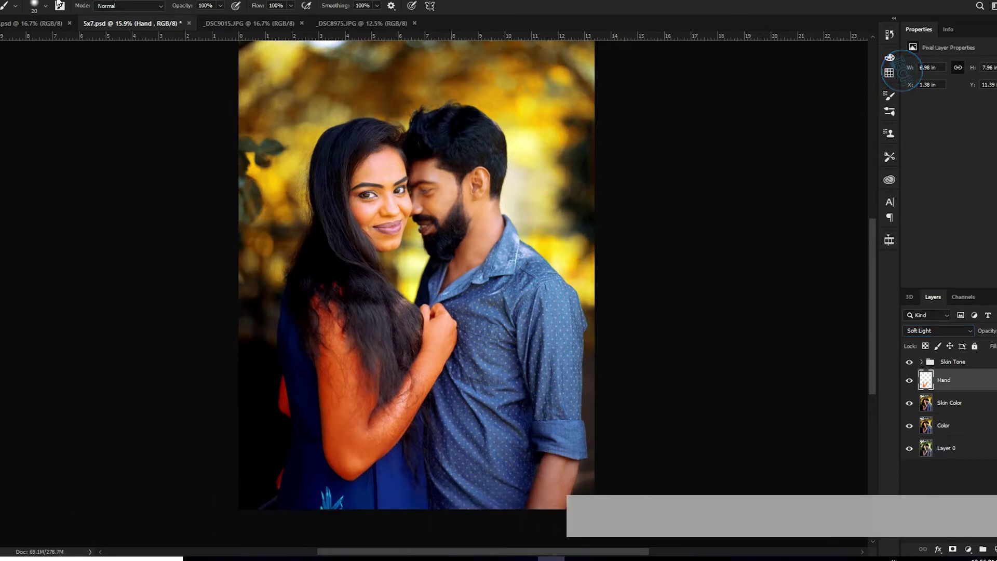
- Apply a Selective Color adjustment to the Hand layer, setting Reds to Yellow +27% and Black -57%
left_click(39, 0)
mouse_move(53, 20)
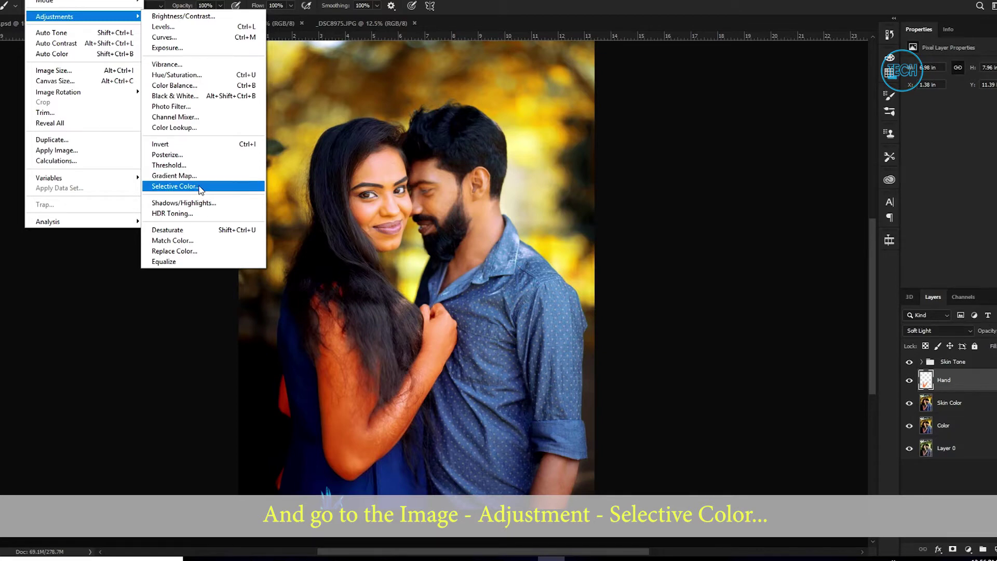
left_click(200, 187)
left_click_drag(668, 218, 673, 182)
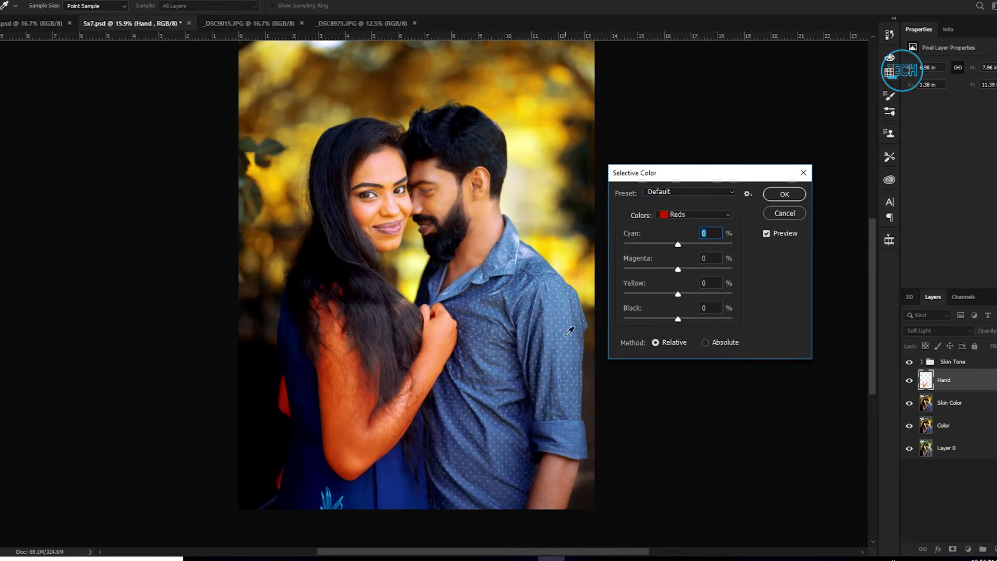
left_click_drag(678, 294, 684, 294)
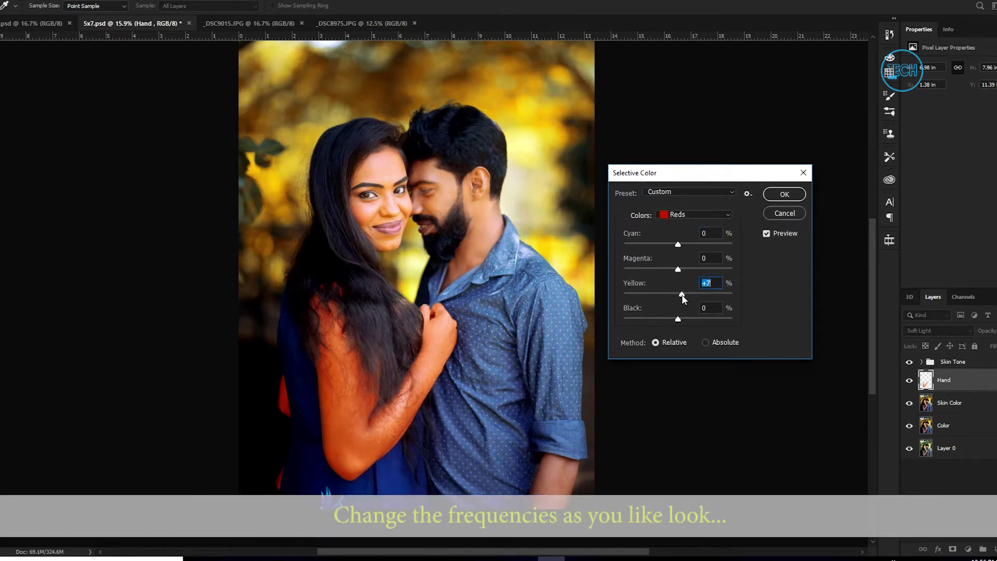
left_click_drag(677, 320, 647, 319)
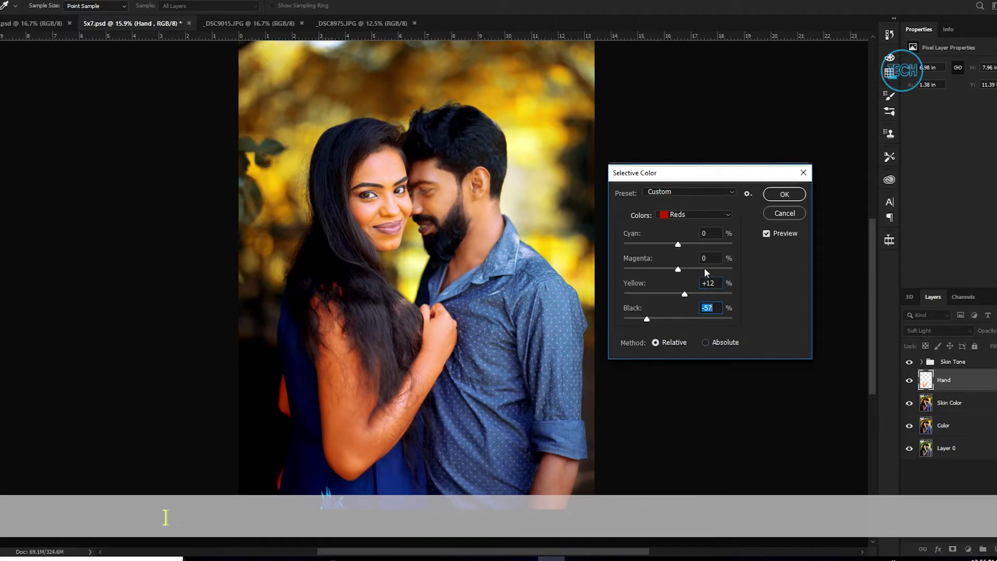
left_click_drag(685, 294, 684, 295)
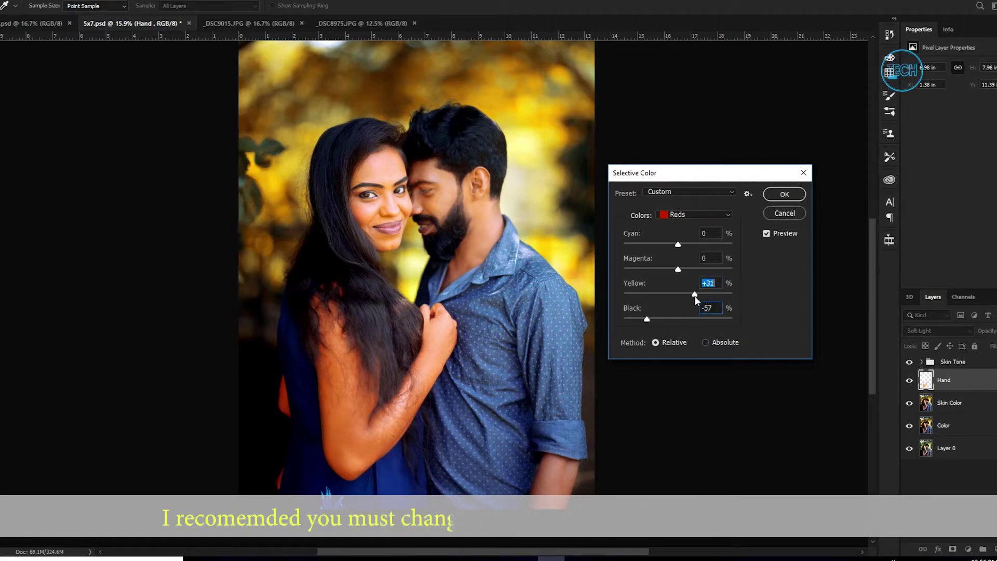
- Set the Yellows range to Yellow +30% and Black about -81%
left_click(673, 217)
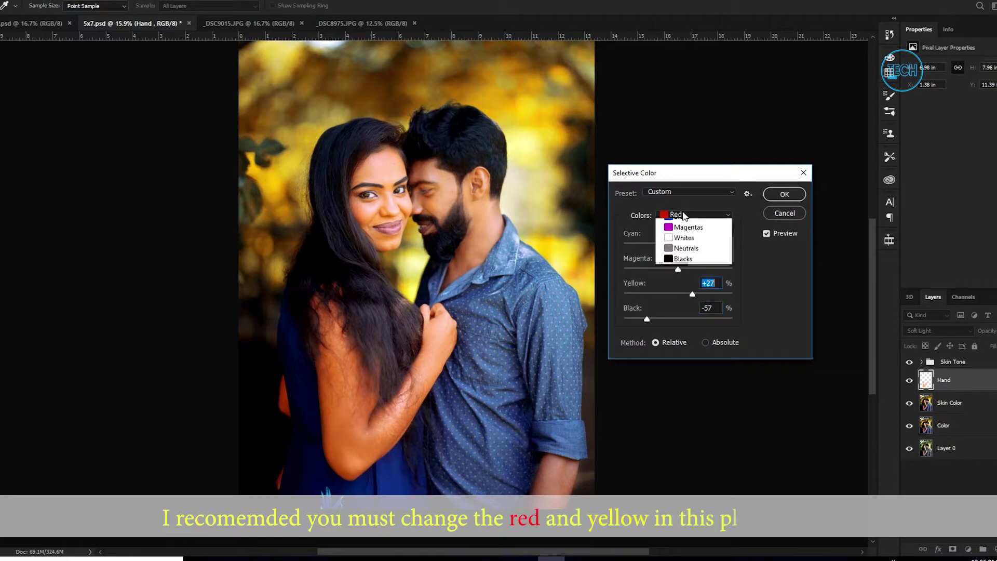
left_click(686, 234)
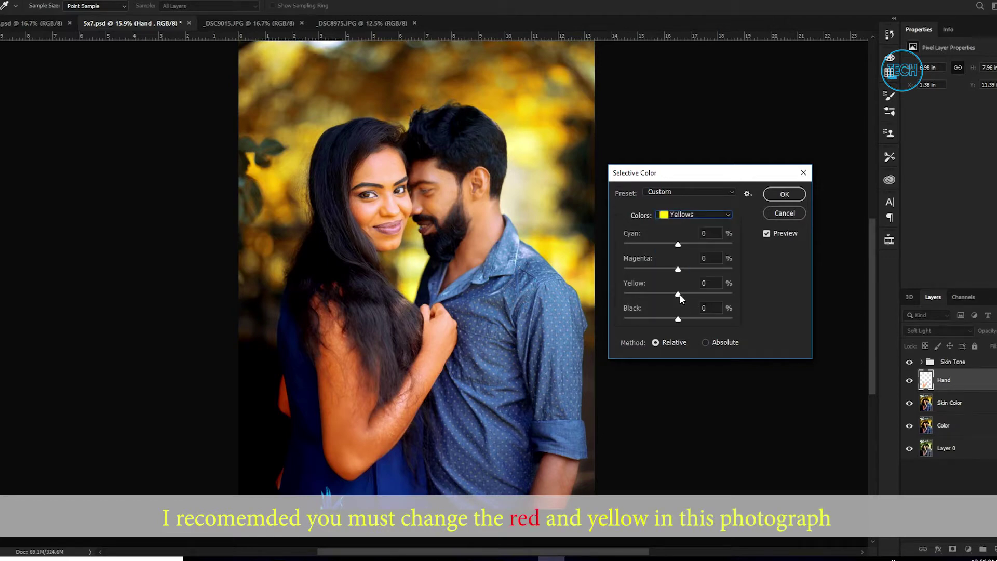
left_click_drag(690, 294, 647, 323)
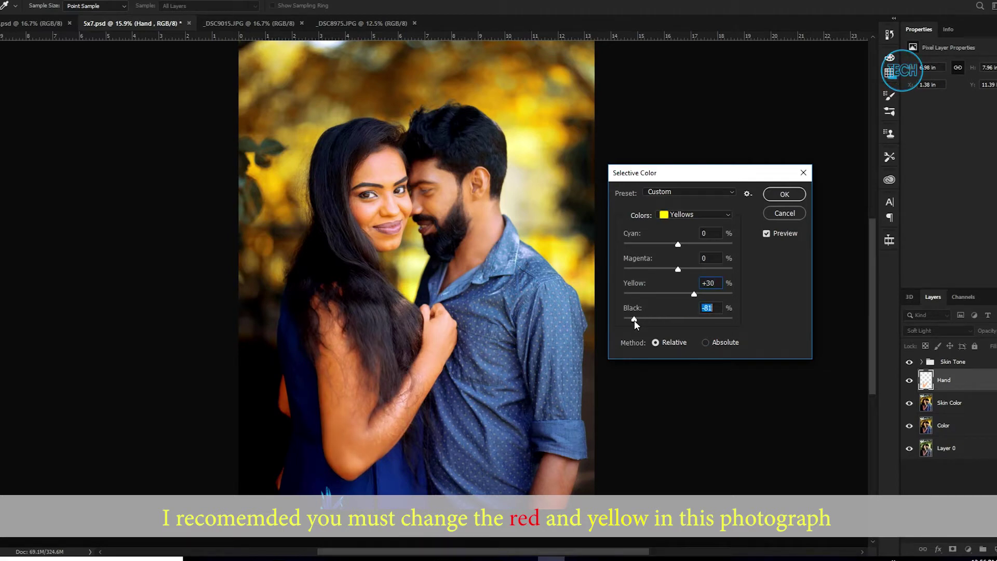
- Set the Reds range to Yellow +30% and Black -77%, comparing the photo with and without the preview
left_click(694, 215)
left_click(676, 223)
left_click_drag(648, 320, 645, 323)
left_click(767, 235)
left_click(767, 234)
left_click_drag(693, 295, 695, 298)
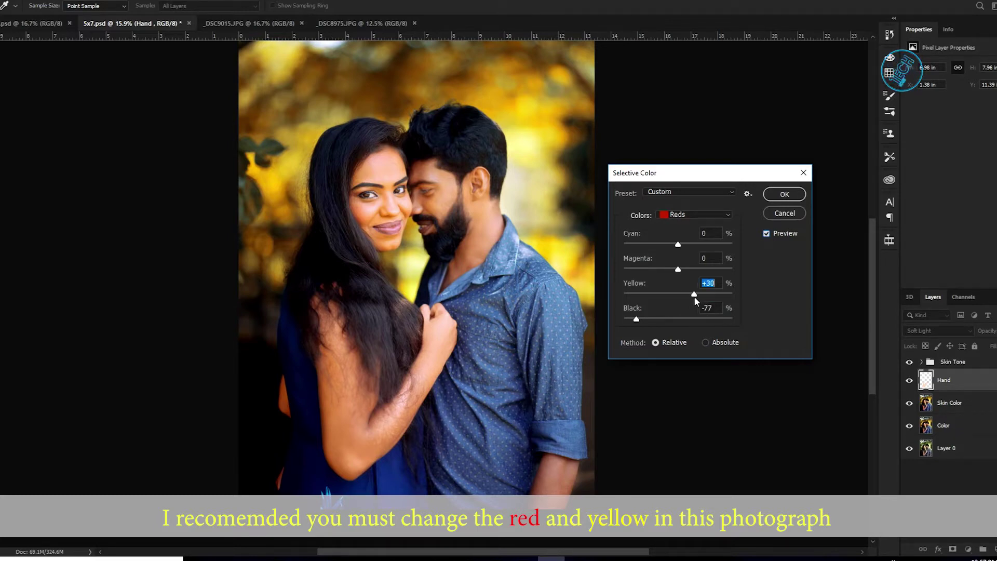
- Raise Yellow and lower Black further in the Yellows range
left_click(695, 214)
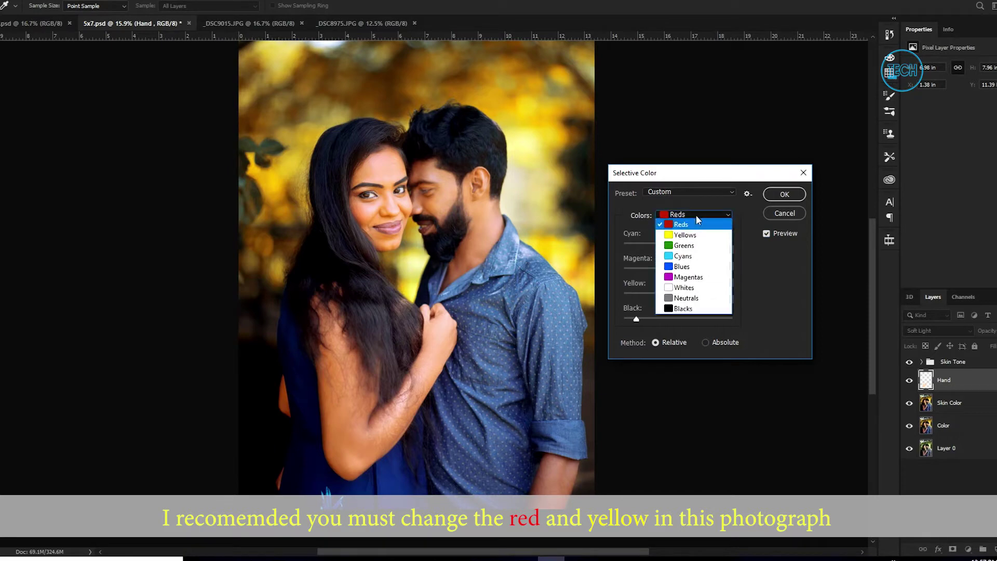
left_click(684, 235)
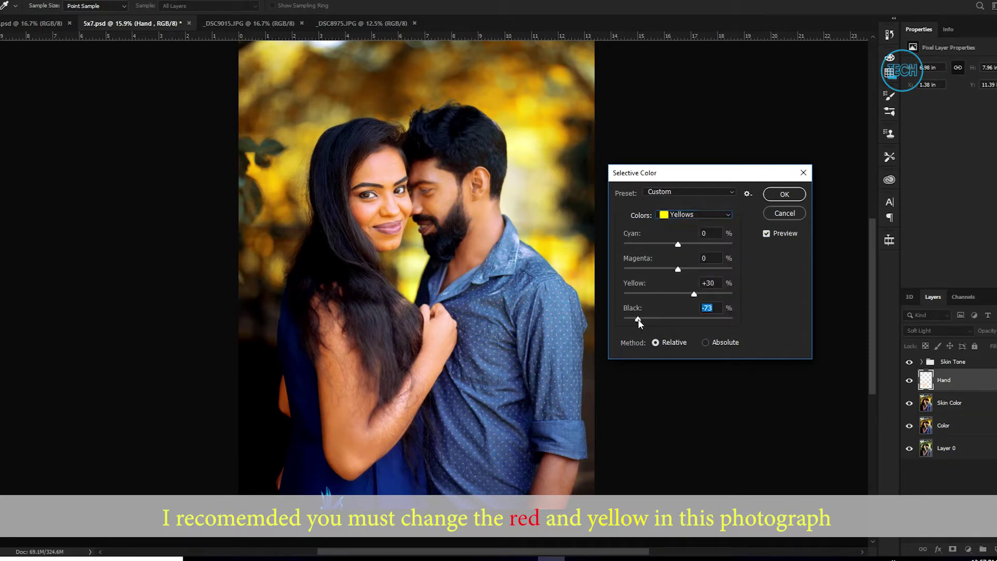
left_click_drag(699, 296, 707, 297)
mouse_move(629, 319)
left_mouse_down()
mouse_move(662, 318)
mouse_move(630, 319)
left_mouse_up()
- Set the Reds range to Yellow +60% and Black -90%, and apply the Selective Color adjustment
left_click(699, 214)
left_click(644, 209)
left_click(675, 214)
left_click(676, 225)
left_click_drag(620, 322, 623, 321)
mouse_move(699, 294)
left_mouse_down()
mouse_move(732, 295)
mouse_move(710, 294)
left_mouse_up()
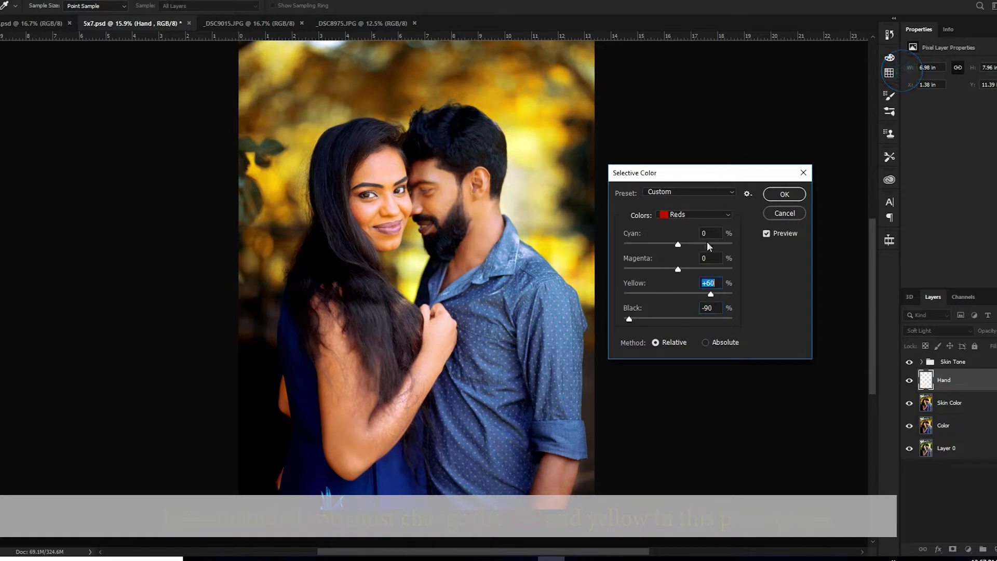
left_click(766, 235)
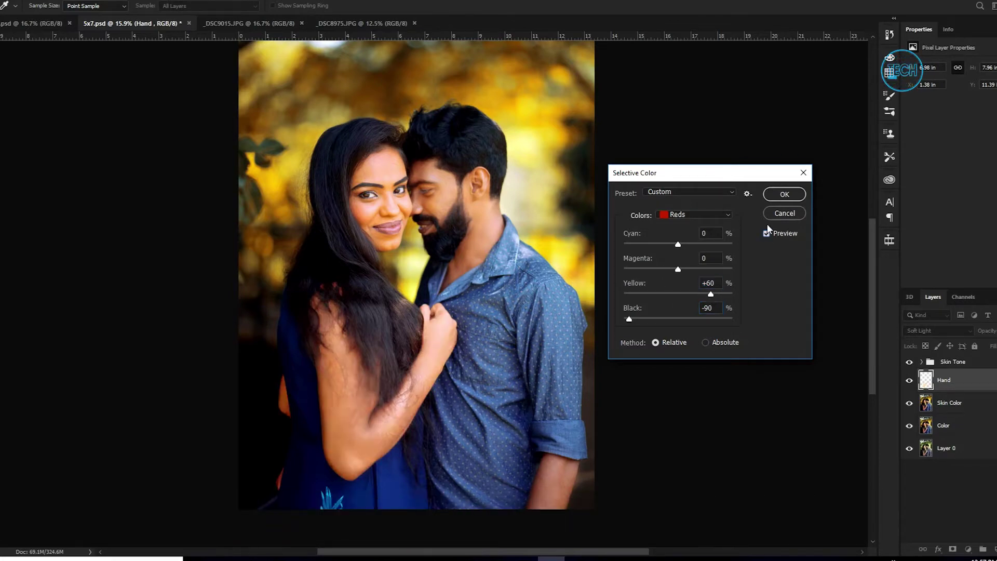
left_click(774, 199)
- Add a new layer directly above the Hand layer and name it Girl Face
scroll(398, 291, "down", 2)
scroll(398, 311, "down", 2)
scroll(379, 387, "up", 5)
left_click_drag(376, 390, 394, 374)
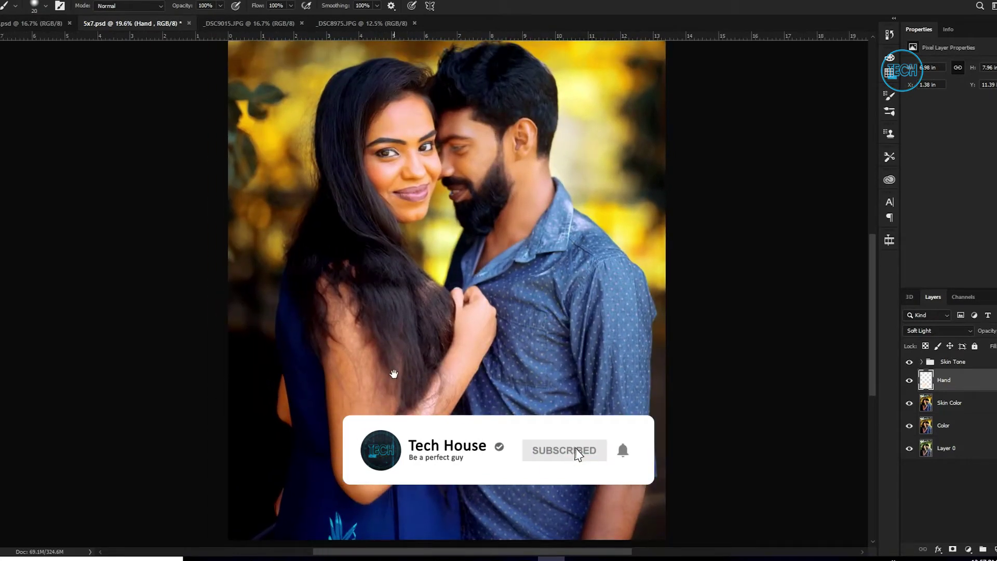
left_click(957, 403)
left_click(953, 384)
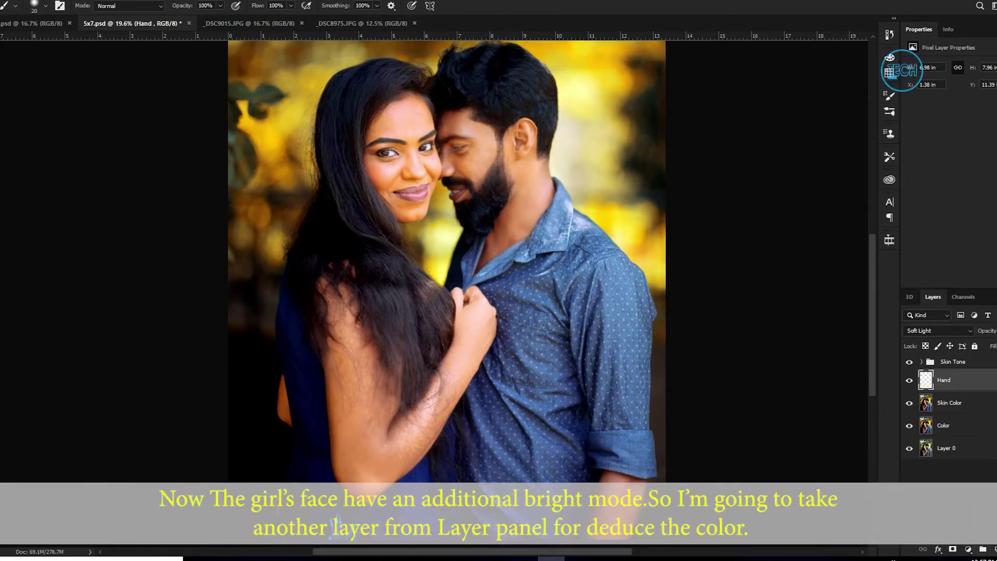
left_click(996, 549)
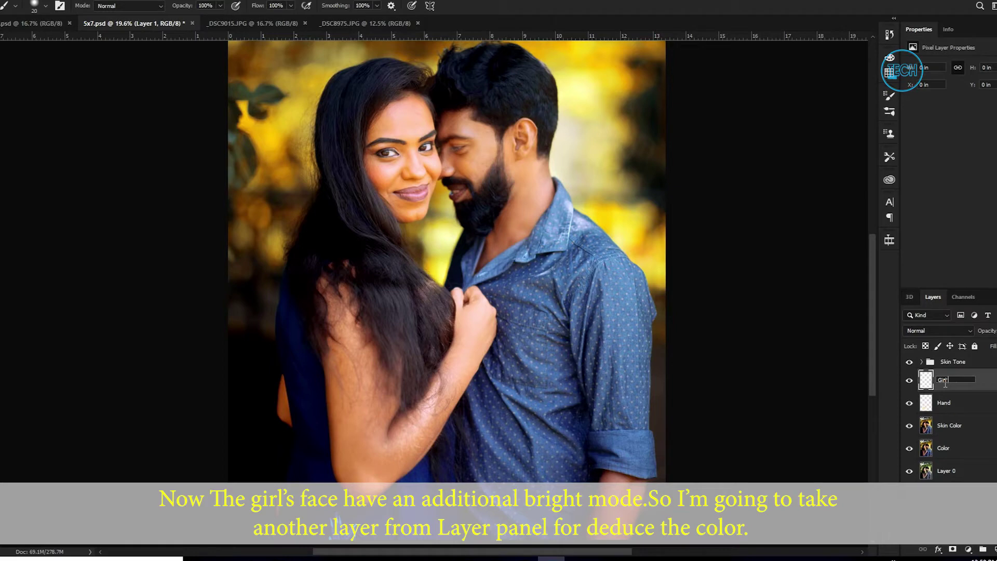
key("Return")
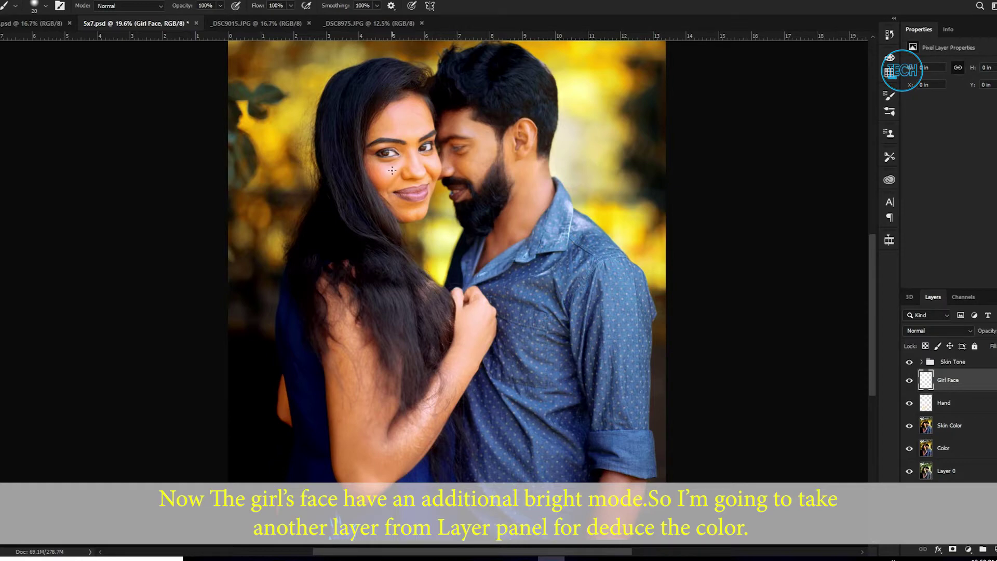
- Set the foreground colour to the deeper orange #fb6e29
scroll(392, 171, "up", 5)
scroll(356, 133, "up", 2)
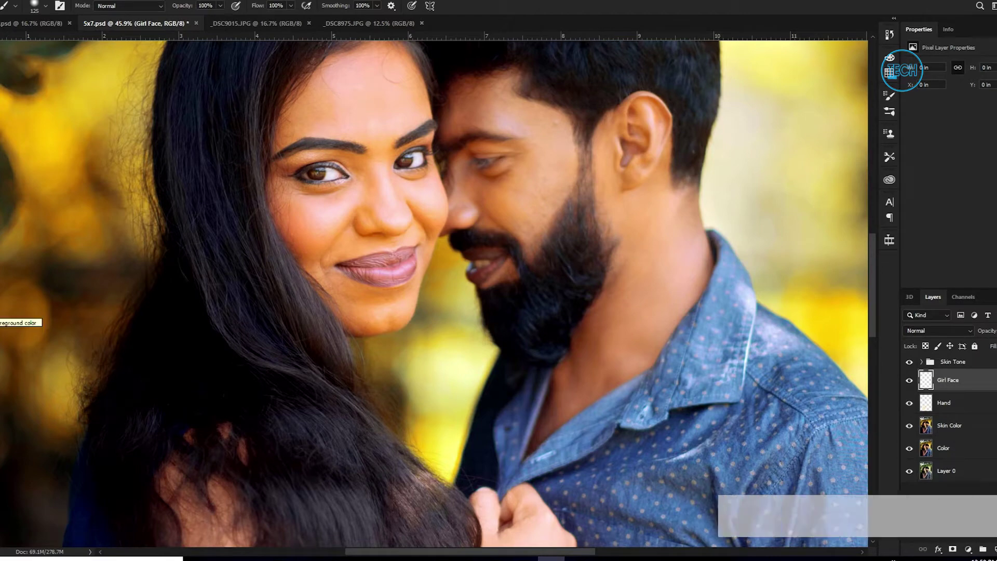
left_click(2, 312)
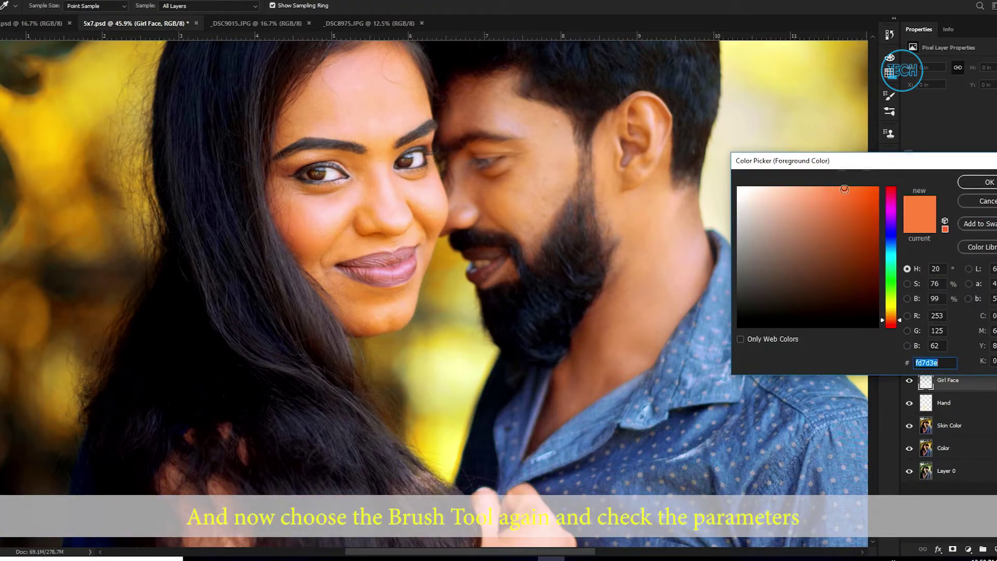
mouse_move(841, 188)
left_mouse_down()
mouse_move(828, 188)
mouse_move(847, 186)
left_mouse_up()
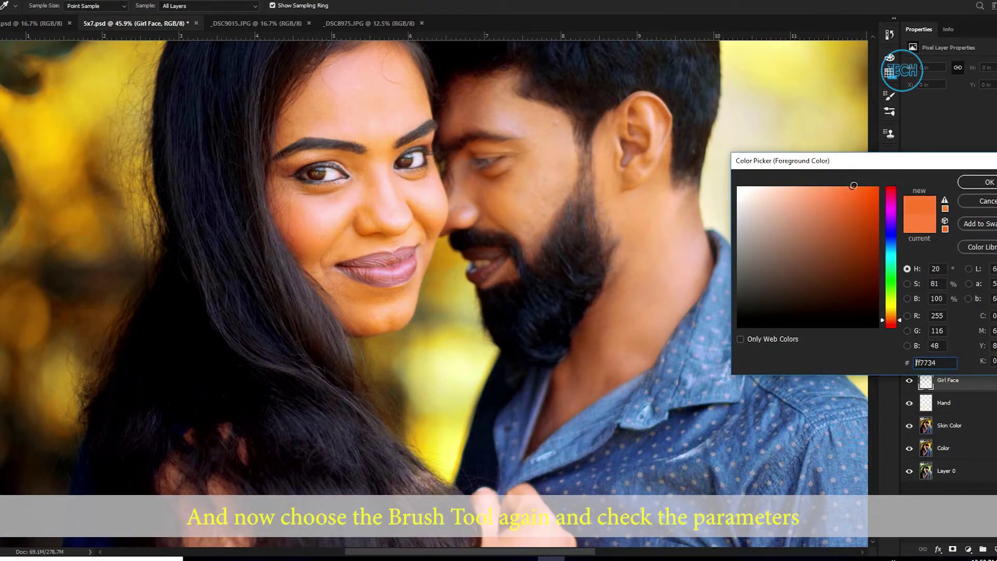
left_click_drag(850, 185, 850, 186)
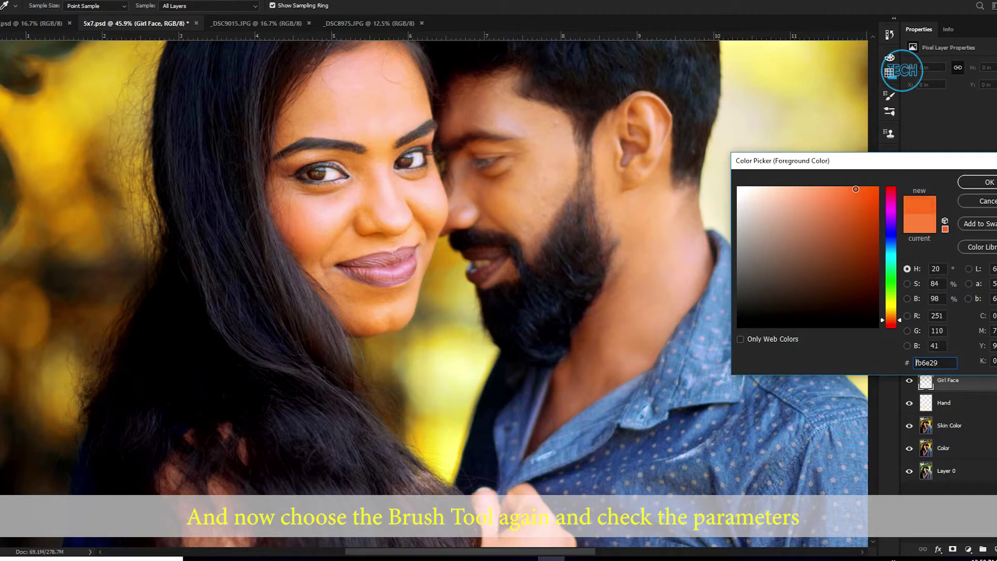
left_click(977, 186)
- Brush orange along the woman's hairline from the forehead down the cheek, and over the chin and around the lips
key("b")
scroll(322, 147, "up", 4)
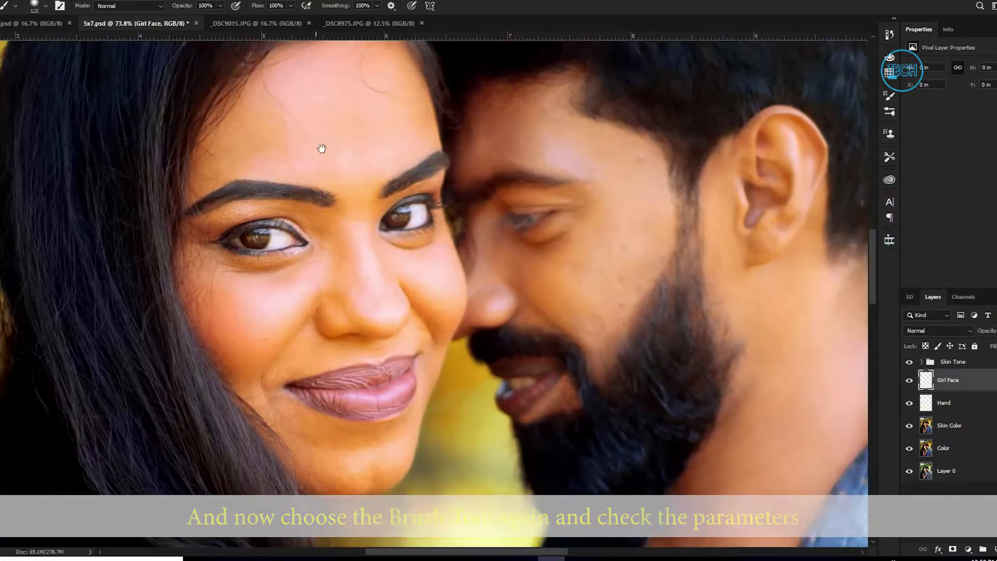
key("bracketleft")
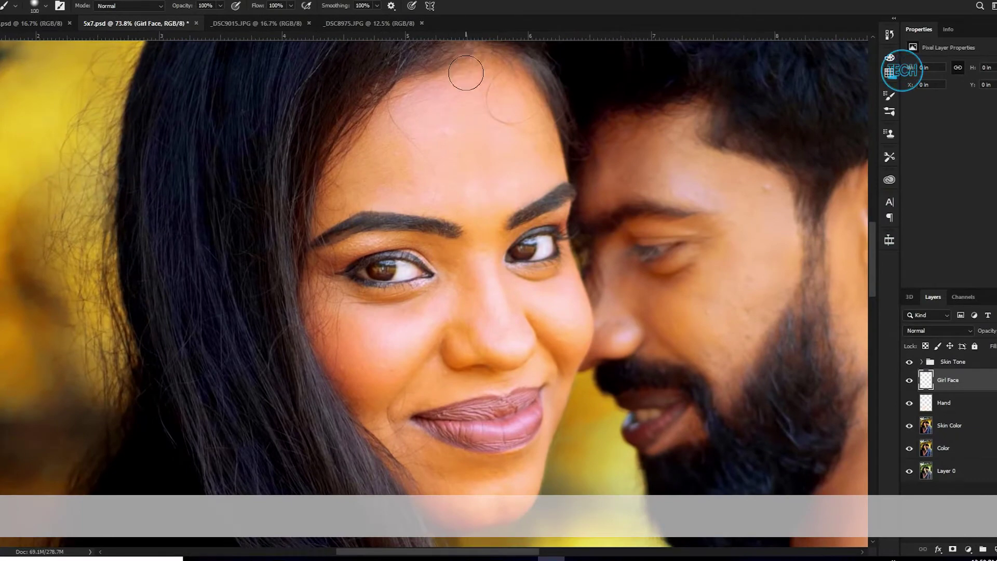
mouse_move(450, 70)
left_mouse_down()
mouse_move(357, 125)
mouse_move(337, 169)
left_mouse_up()
left_click_drag(330, 203, 322, 298)
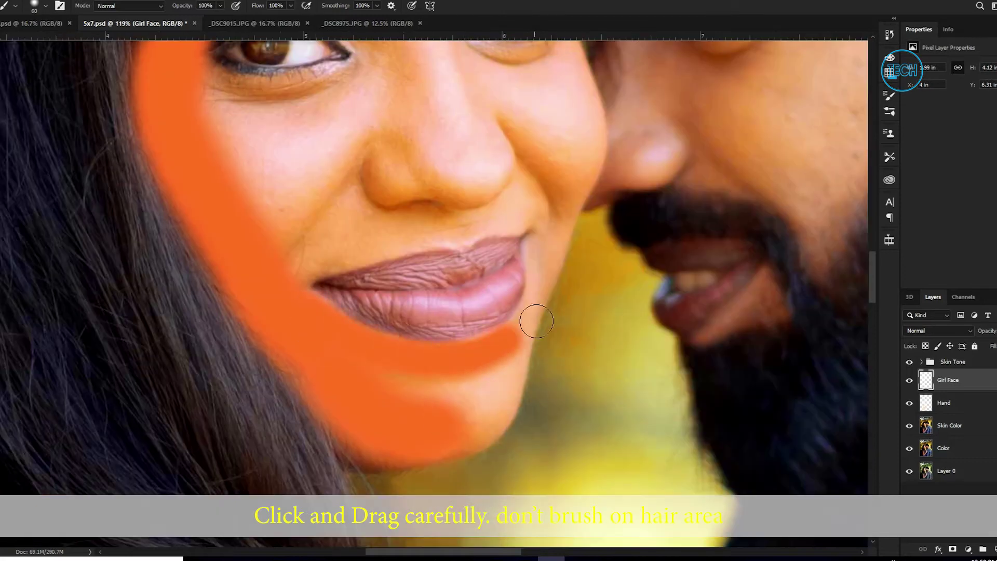
mouse_move(535, 319)
left_mouse_down()
mouse_move(343, 443)
mouse_move(503, 408)
mouse_move(449, 413)
mouse_move(454, 223)
left_mouse_up()
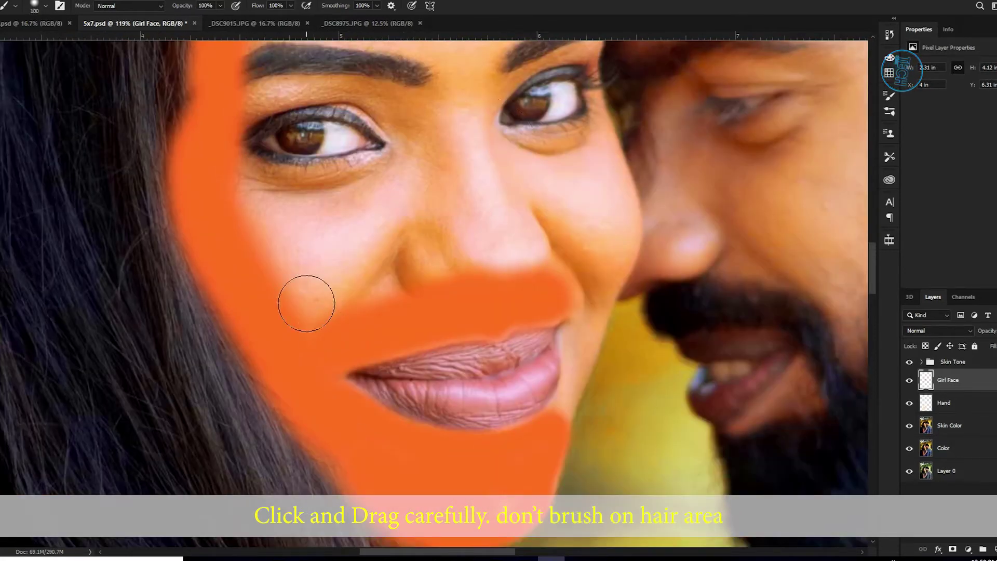
- Paint orange over the woman's cheeks and nose, reducing the brush near the mouth corner and nose bridge
mouse_move(305, 301)
left_mouse_down()
mouse_move(483, 154)
mouse_move(293, 196)
mouse_move(434, 276)
mouse_move(587, 277)
mouse_move(607, 159)
left_mouse_up()
key("bracketleft")
key("bracketleft")
key("bracketleft")
key("bracketleft")
key("bracketleft")
mouse_move(561, 334)
left_mouse_down()
mouse_move(569, 384)
mouse_move(571, 316)
left_mouse_up()
left_click_drag(538, 236, 520, 156)
key("bracketleft")
key("bracketleft")
- Paint the far cheek's edge beside the man's face and fill the uncovered skin below both eyes with a size 80 brush
mouse_move(609, 149)
left_mouse_down()
mouse_move(578, 125)
mouse_move(510, 130)
mouse_move(606, 139)
mouse_move(592, 128)
mouse_move(585, 226)
left_mouse_up()
key("bracketright")
key("bracketright")
key("bracketright")
key("bracketright")
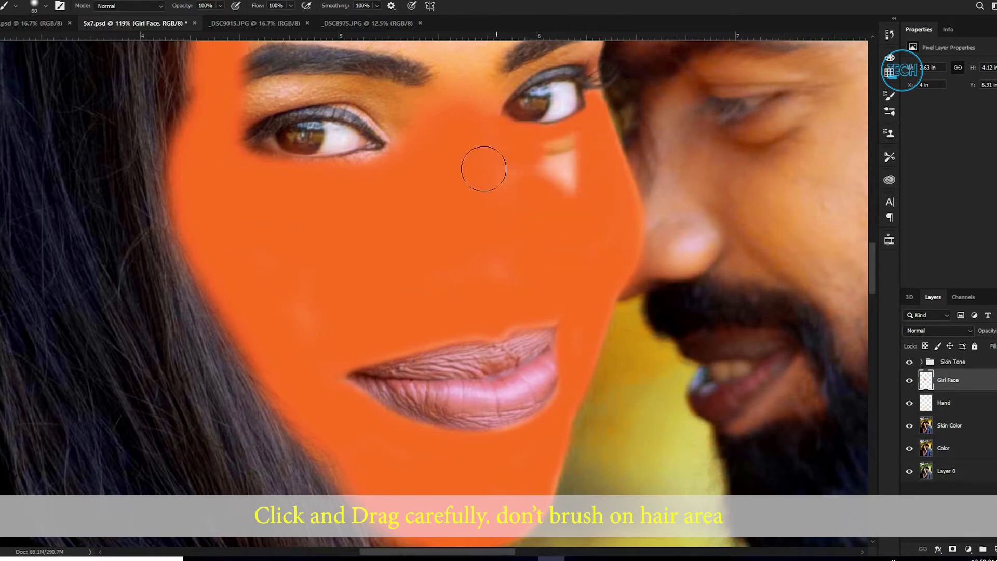
left_click_drag(560, 146, 560, 179)
left_click_drag(320, 167, 370, 324)
- Paint orange over the skin between the woman's near eye and eyebrow and along the lower eyelid with a size 50 brush
scroll(437, 273, "up", 6)
key("bracketleft")
key("bracketleft")
key("bracketleft")
key("bracketleft")
mouse_move(557, 228)
left_mouse_down()
mouse_move(347, 258)
mouse_move(209, 233)
mouse_move(103, 239)
left_mouse_up()
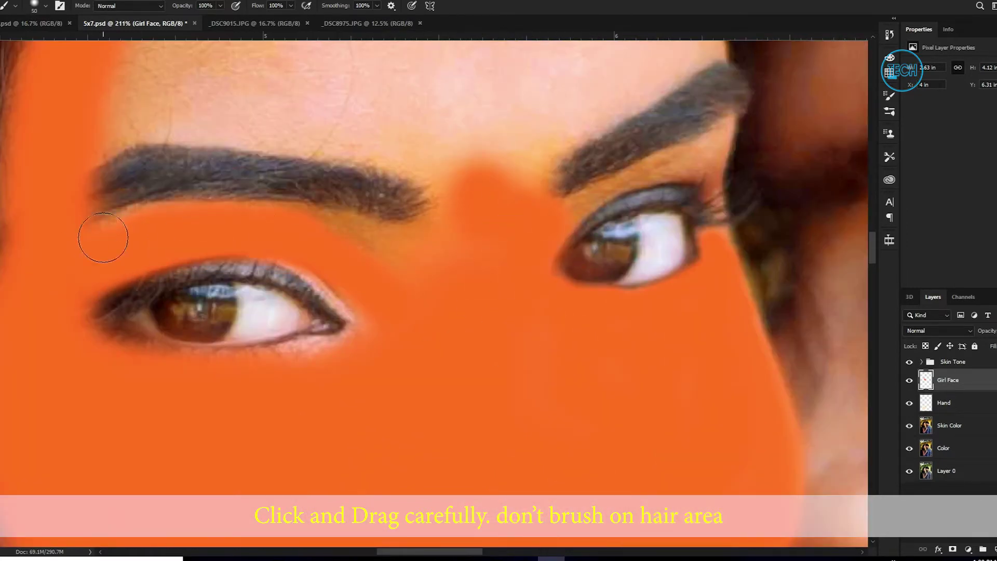
left_click_drag(379, 243, 439, 247)
left_click_drag(322, 343, 125, 350)
left_click_drag(139, 213, 276, 392)
- Brush orange above and around the near eyebrow and across the area between the brows, reducing the brush to size 60 near the brow
key("bracketright")
key("bracketright")
key("bracketright")
key("bracketright")
key("bracketright")
left_click_drag(618, 333, 330, 262)
left_click_drag(234, 274, 467, 299)
key("bracketleft")
key("bracketleft")
key("bracketleft")
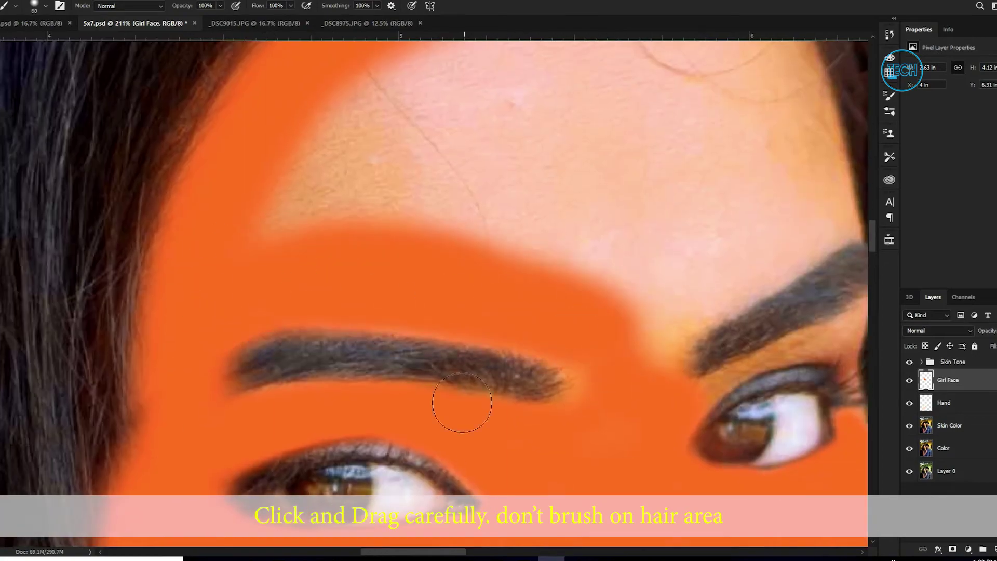
left_click_drag(463, 405, 169, 365)
left_click_drag(364, 301, 512, 197)
left_click_drag(551, 171, 527, 112)
- Paint the skin around the woman's far eye and eyebrow orange with a size 25 brush
key("bracketleft")
key("bracketleft")
key("bracketleft")
key("bracketleft")
key("bracketleft")
key("bracketleft")
key("bracketleft")
left_click_drag(563, 270, 418, 338)
left_click_drag(574, 302, 564, 377)
scroll(499, 387, "down", 9)
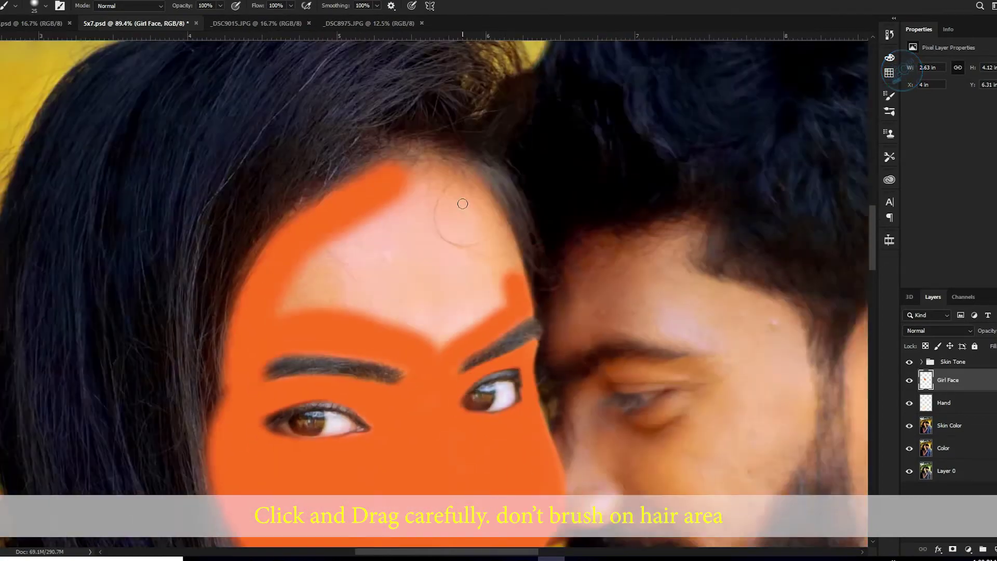
- Fill the rest of the woman's forehead with orange up to the hairline, enlarging the brush to size 175
scroll(457, 203, "up", 5)
key("bracketright")
key("bracketright")
key("bracketright")
key("bracketright")
key("bracketright")
key("bracketright")
key("bracketright")
key("bracketright")
key("bracketright")
left_click_drag(400, 135, 563, 337)
key("bracketright")
key("bracketright")
key("bracketright")
key("bracketright")
key("bracketright")
mouse_move(416, 224)
left_mouse_down()
mouse_move(507, 343)
mouse_move(255, 280)
left_mouse_up()
scroll(426, 364, "down", 15)
scroll(441, 415, "up", 9)
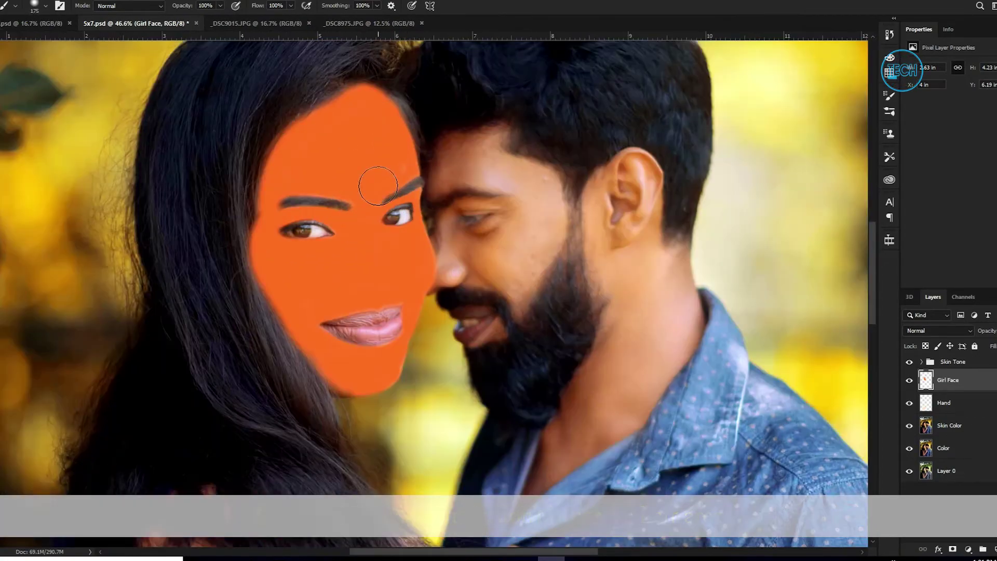
scroll(379, 188, "down", 3)
- Try out blending modes such as Linear Dodge (Add), Linear Light, Hue and Luminosity on the Girl Face layer
left_click(952, 332)
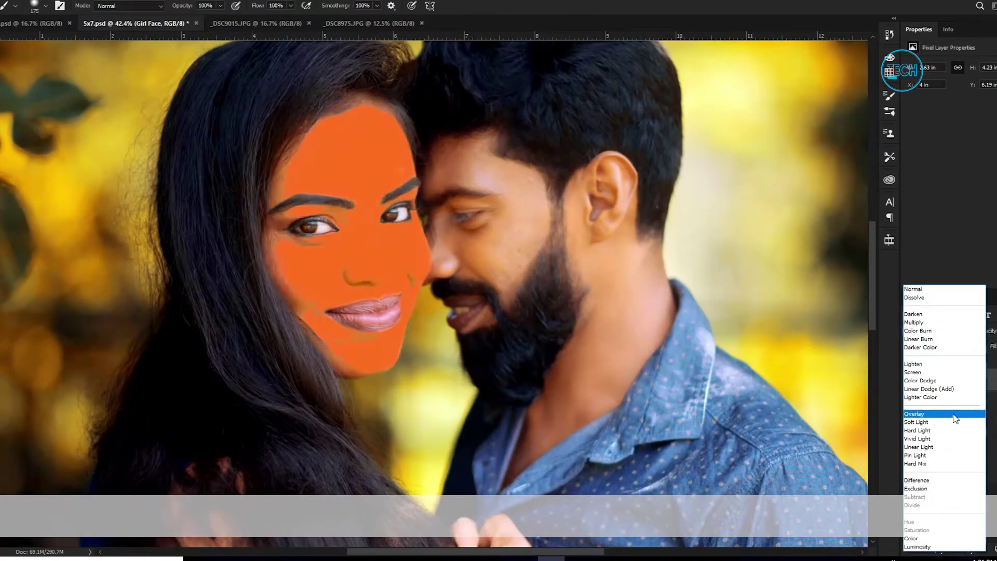
left_click(929, 366)
scroll(927, 333, "down", 3)
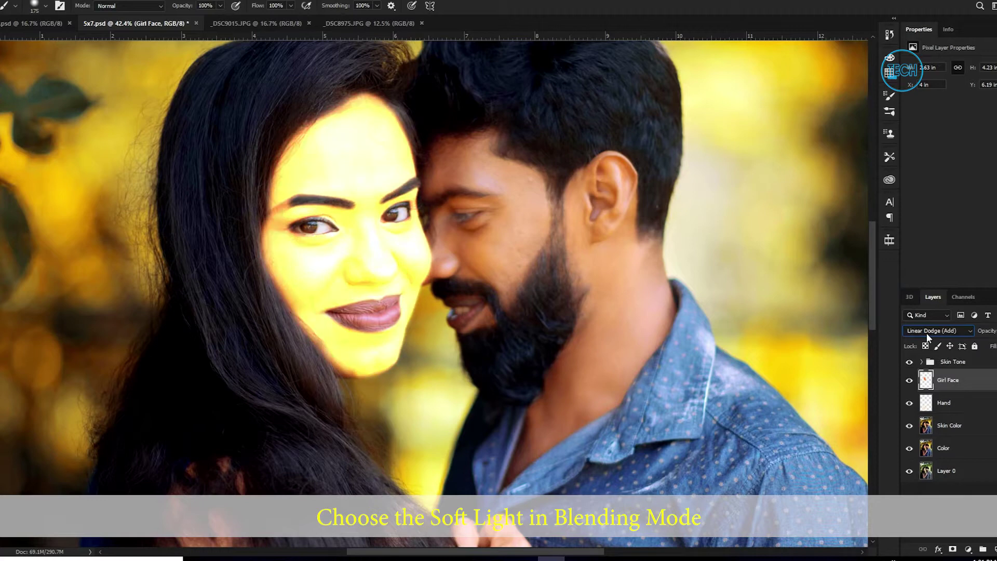
scroll(927, 332, "down", 1)
scroll(927, 333, "down", 2)
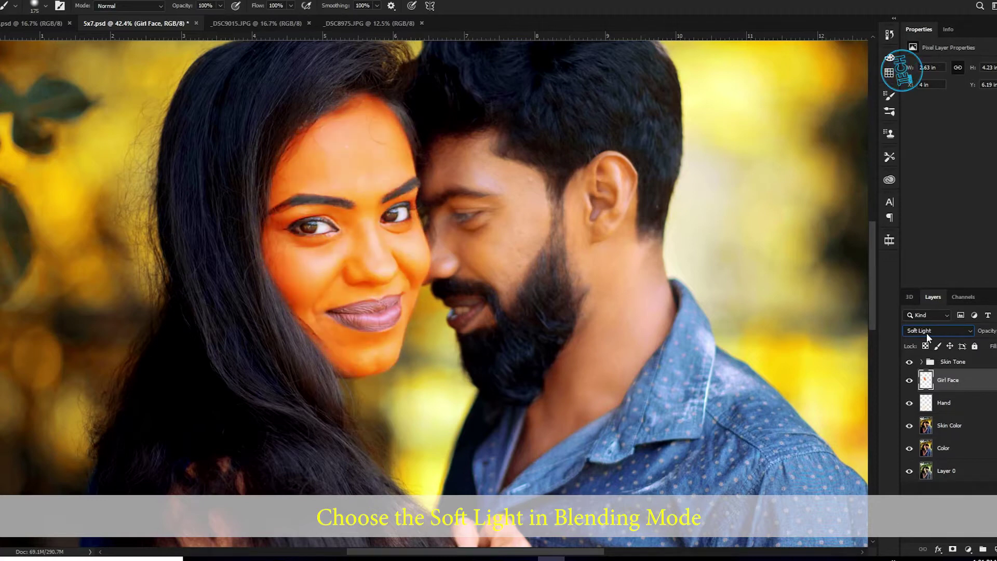
scroll(926, 332, "down", 5)
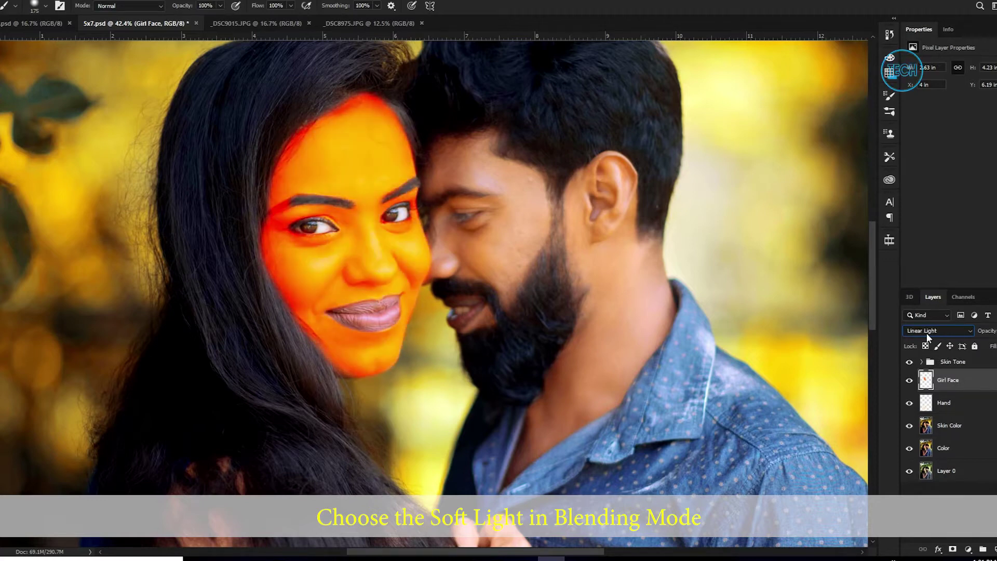
scroll(927, 333, "down", 5)
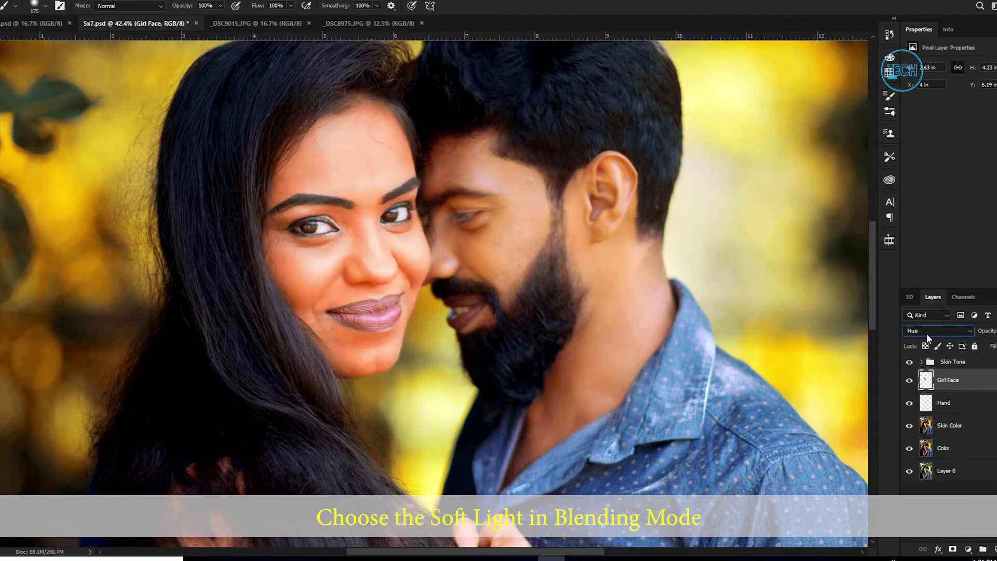
scroll(927, 334, "down", 1)
- Set the Girl Face layer's blending mode to Soft Light
left_click(927, 334)
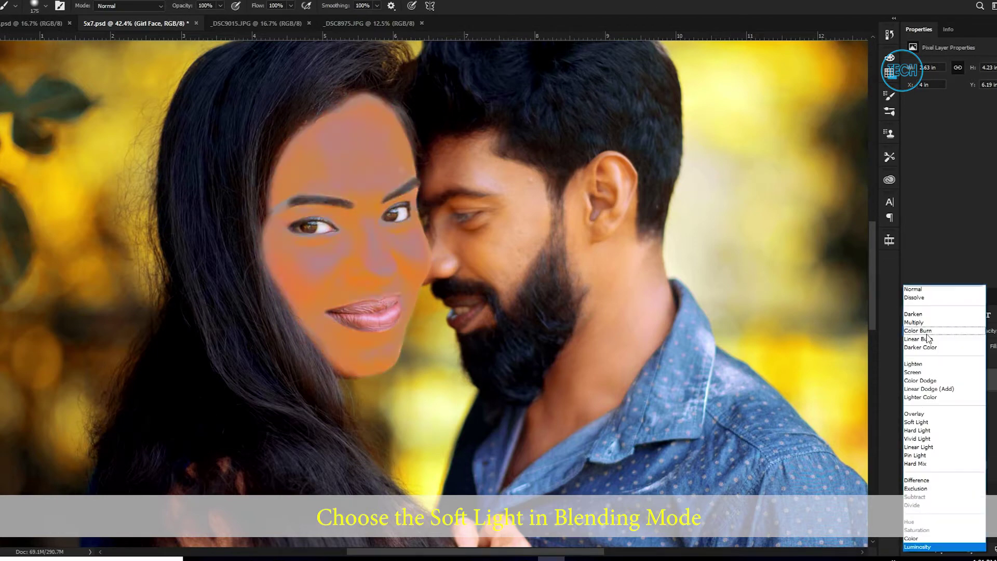
left_click(928, 423)
- Use Selective Color on the Girl Face layer to reduce the yellow and black amounts in the Yellows, comparing with the preview off
key("alt+i")
key("j")
key("s")
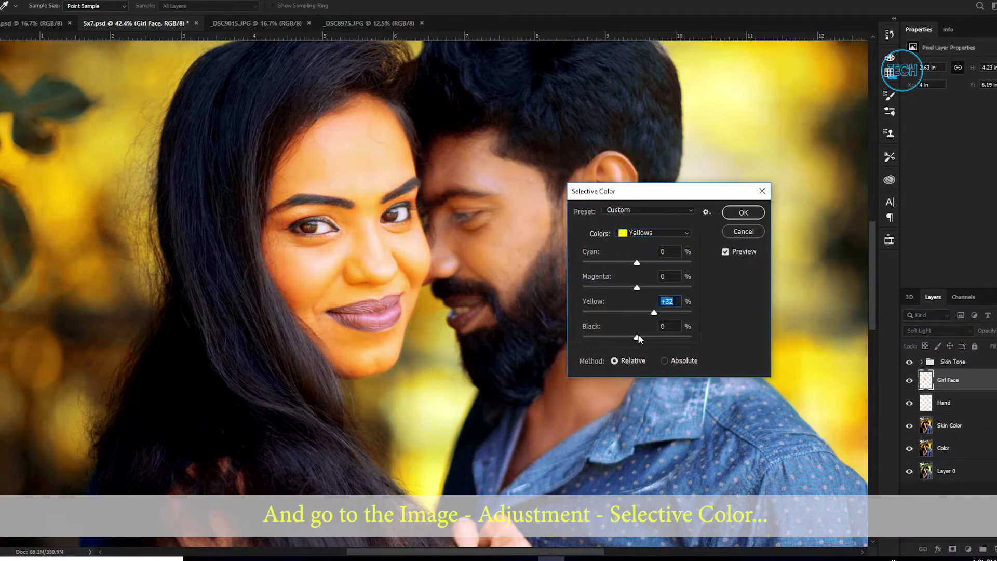
left_click_drag(637, 336, 605, 338)
left_click(750, 254)
left_click(749, 254)
left_click_drag(654, 314, 600, 313)
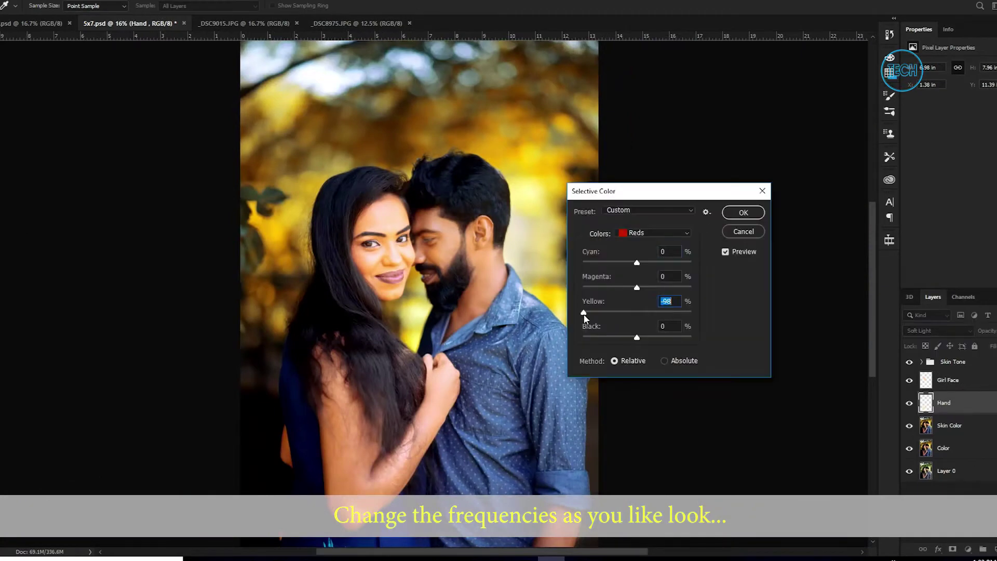
- Apply Selective Color to the Hand layer with the Reds' yellow at -98%
left_click(743, 213)
key("b")
scroll(366, 311, "up", 3)
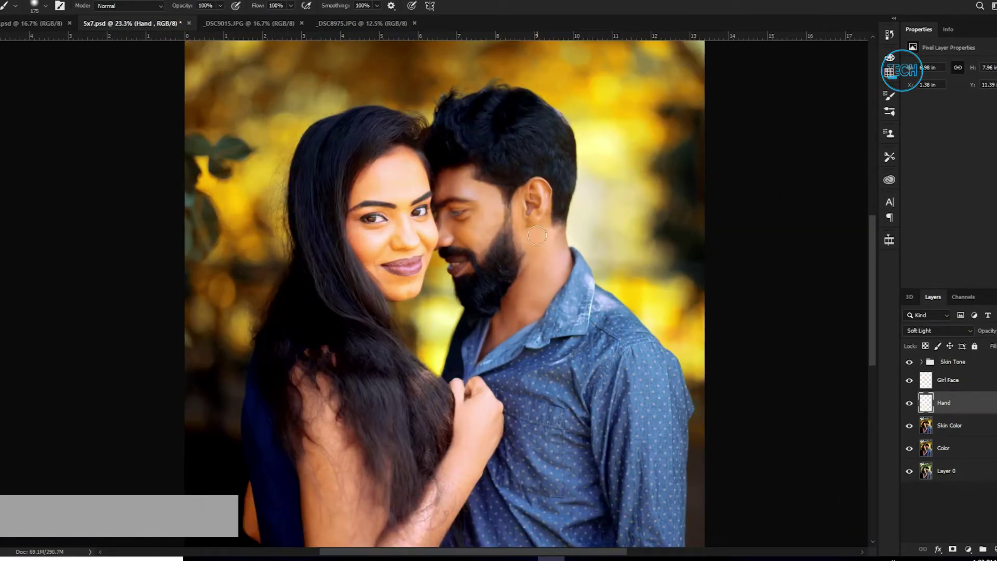
- Trace a closed Pen tool shape around the woman's face, following the hairline, cheeks and chin, on a layer above Girl Face
key("p")
key("alt+bracketright")
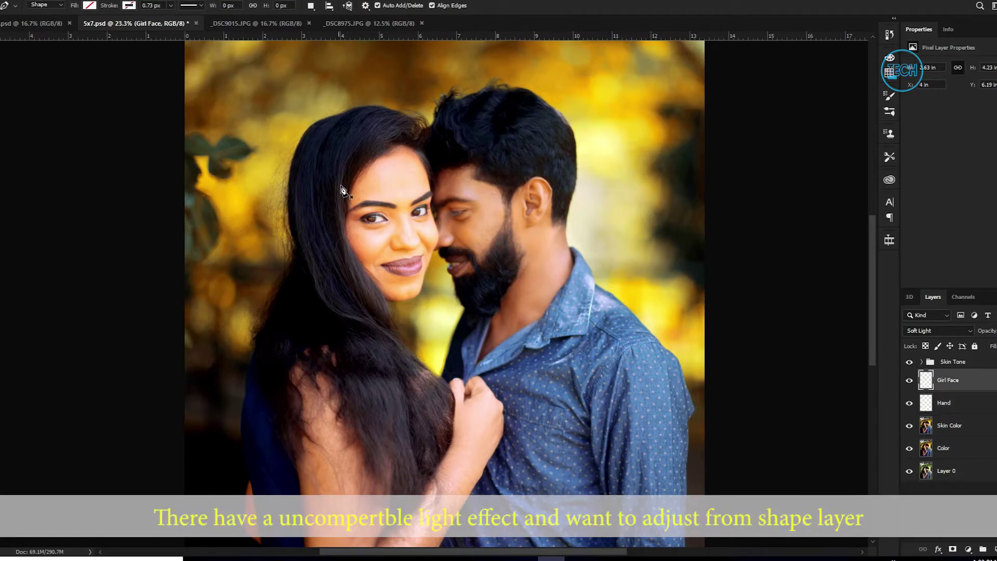
scroll(363, 188, "up", 2)
scroll(364, 188, "up", 2)
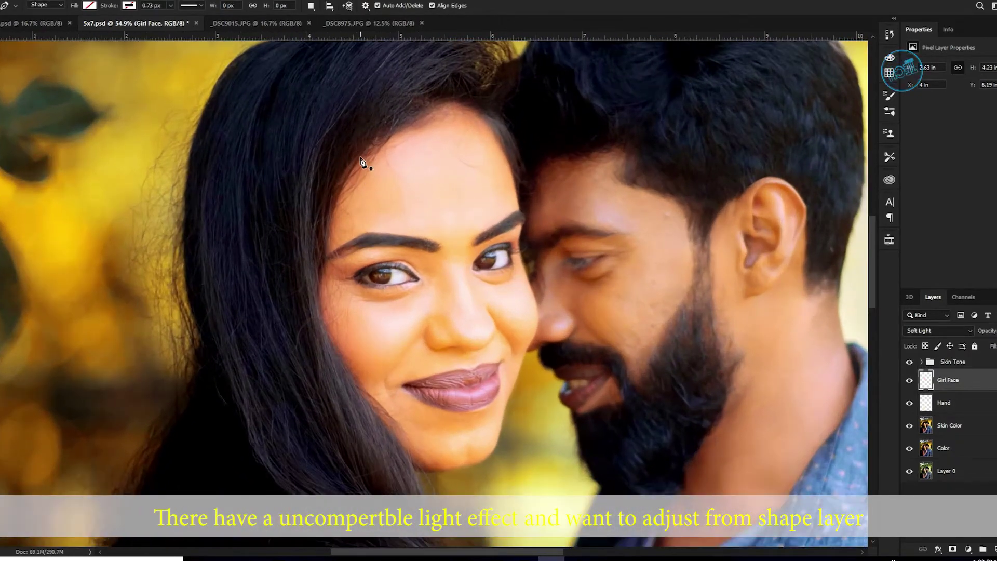
left_click(358, 156)
left_click_drag(317, 258, 317, 284)
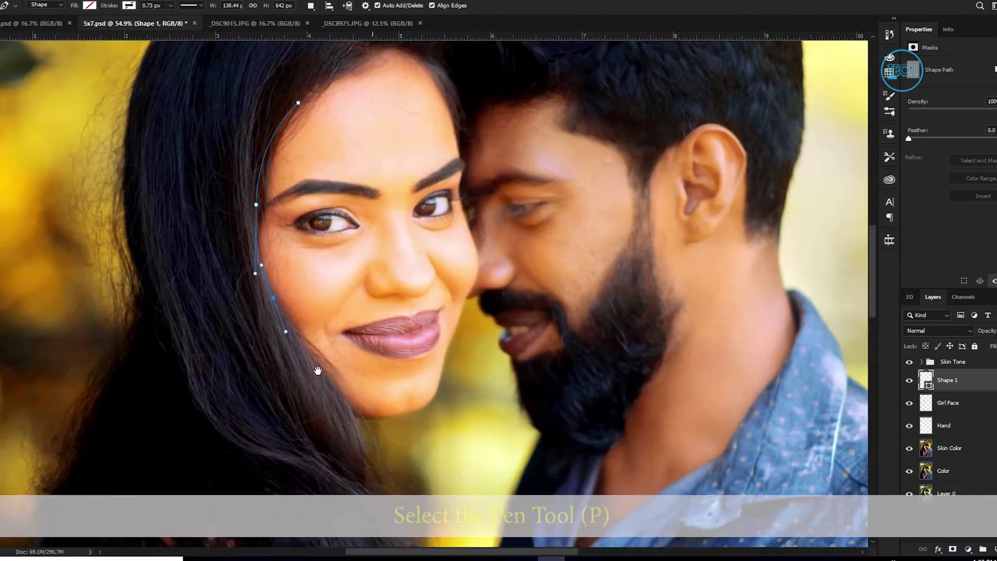
scroll(478, 373, "up", 8)
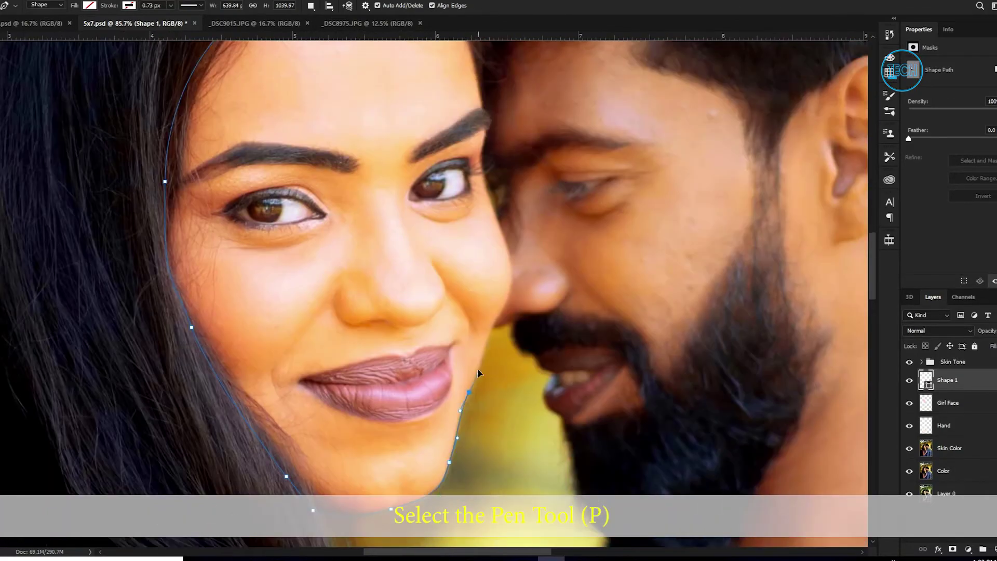
left_click_drag(534, 338, 539, 333)
scroll(474, 216, "down", 5)
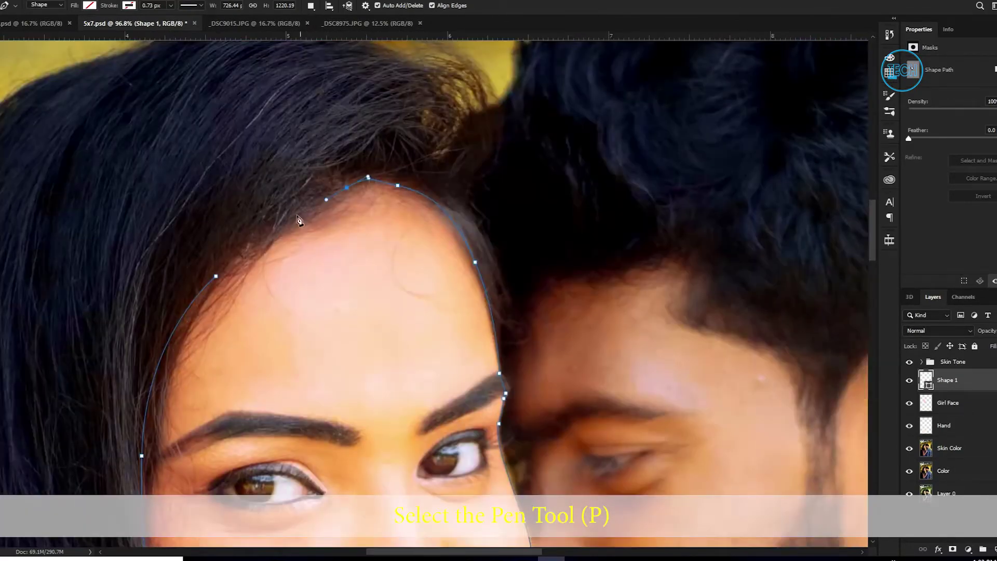
scroll(242, 375, "down", 6)
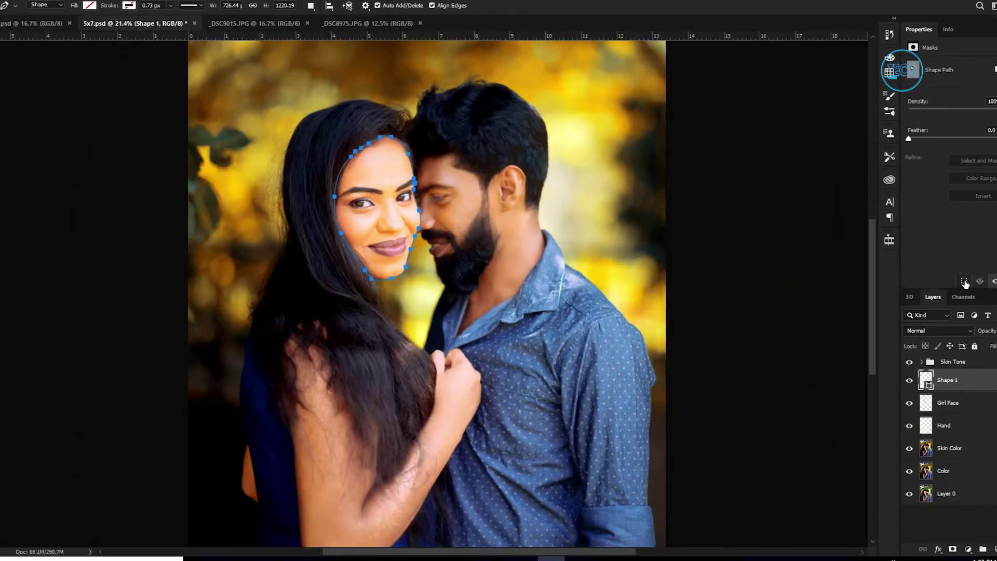
- Load the face outline from the Shape 1 mask as a selection
right_click(962, 383)
left_click(974, 285)
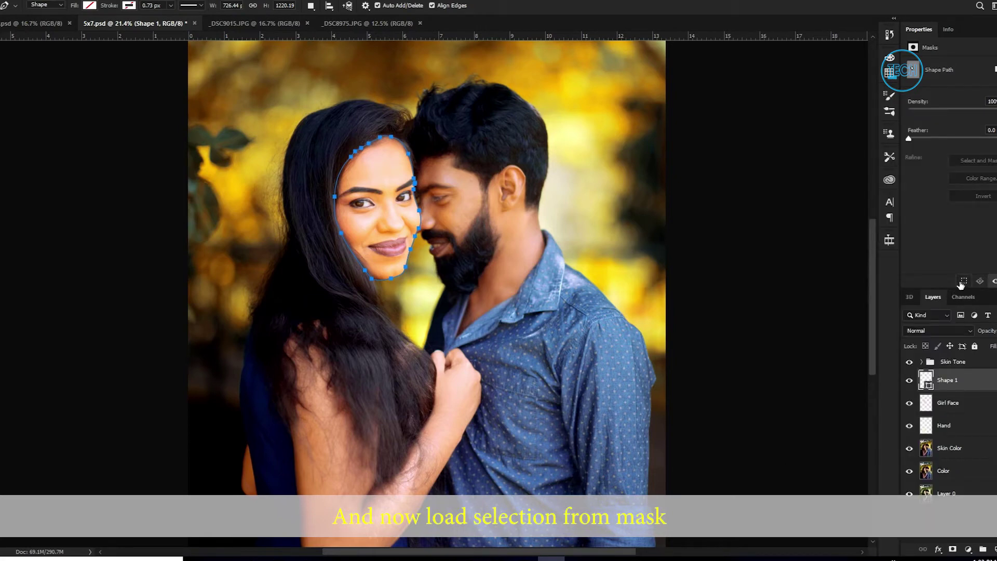
left_click(961, 283)
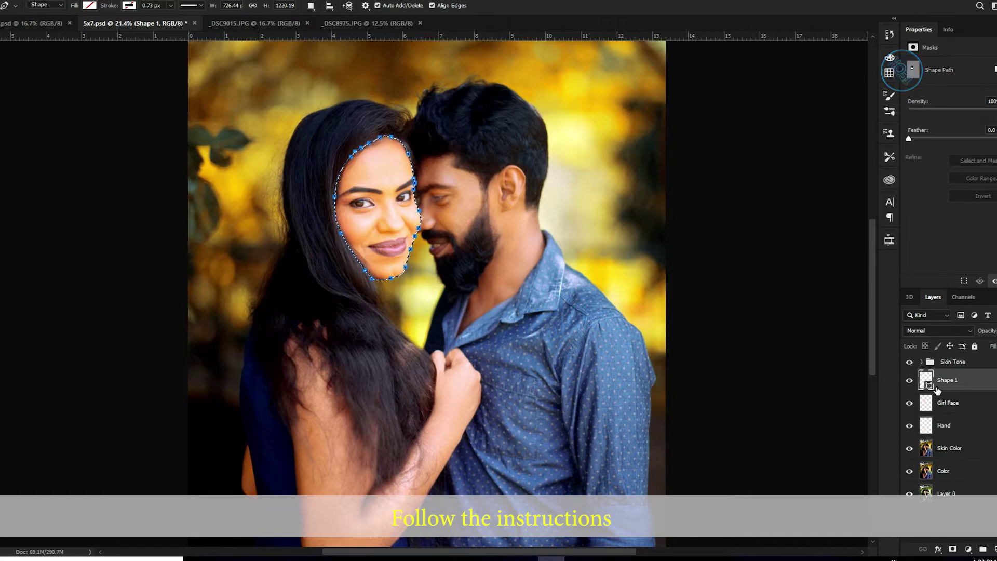
- Hide the Shape 1 layer and make the Skin Color layer active
left_click(909, 383)
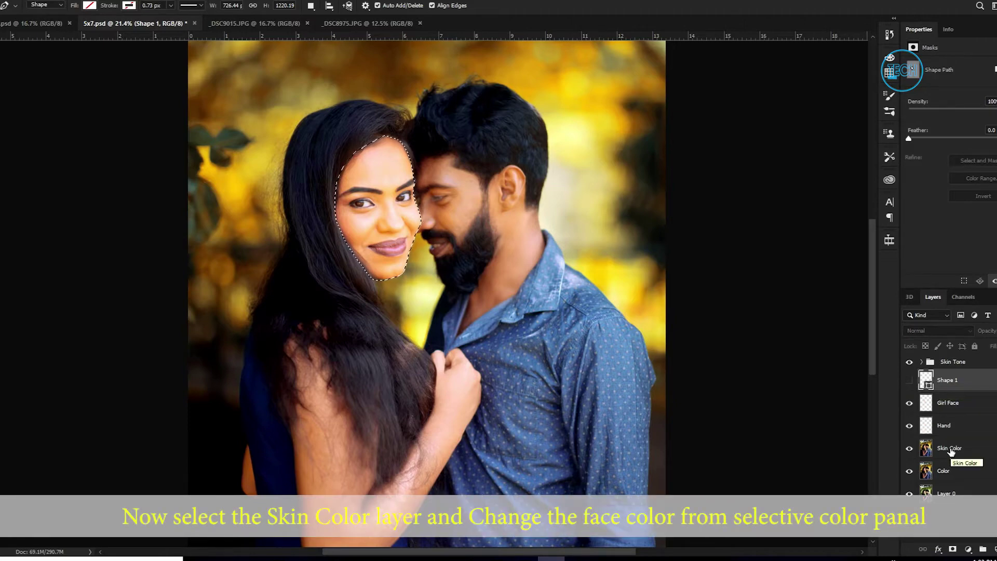
left_click(965, 450)
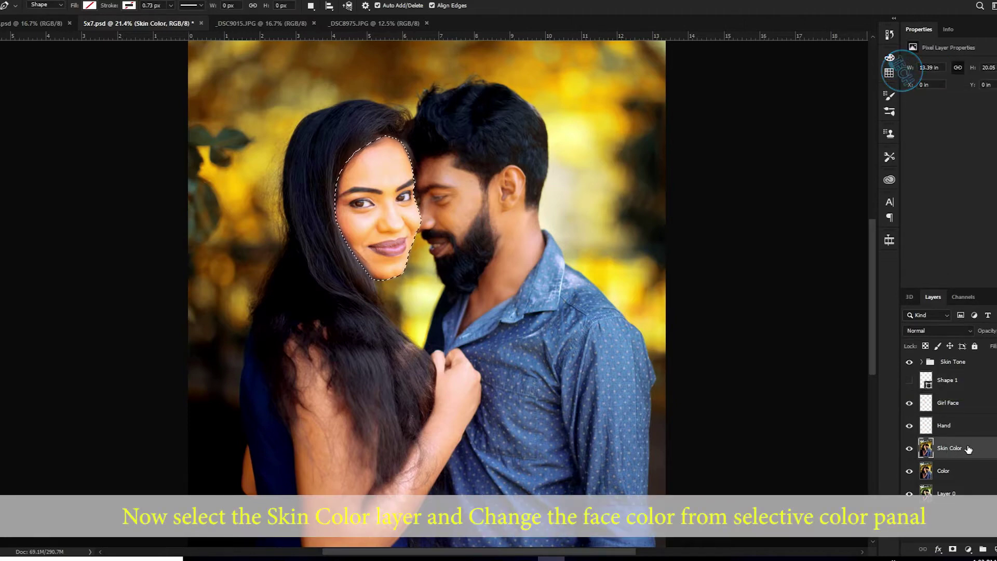
key("alt+i")
key("a")
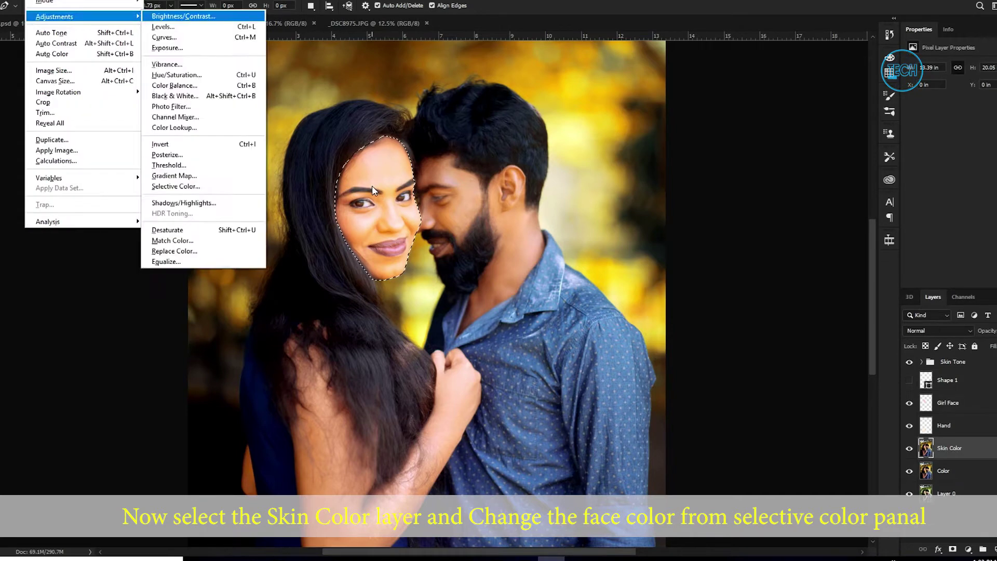
key("s")
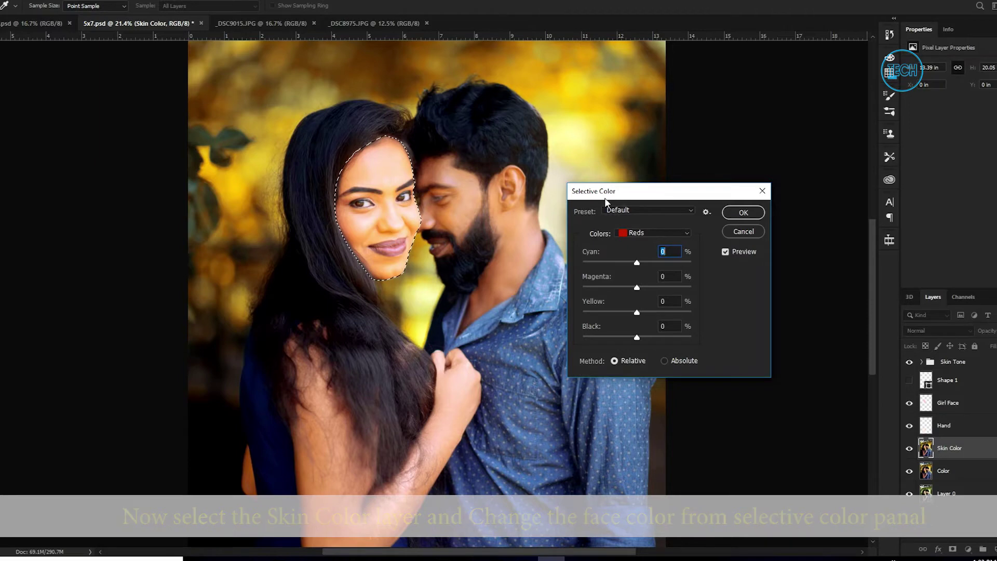
left_click(744, 232)
- Start Selective Color on the selected face in the Skin Color layer and set the Yellows to yellow -13% and black -4%
left_click(35, 0)
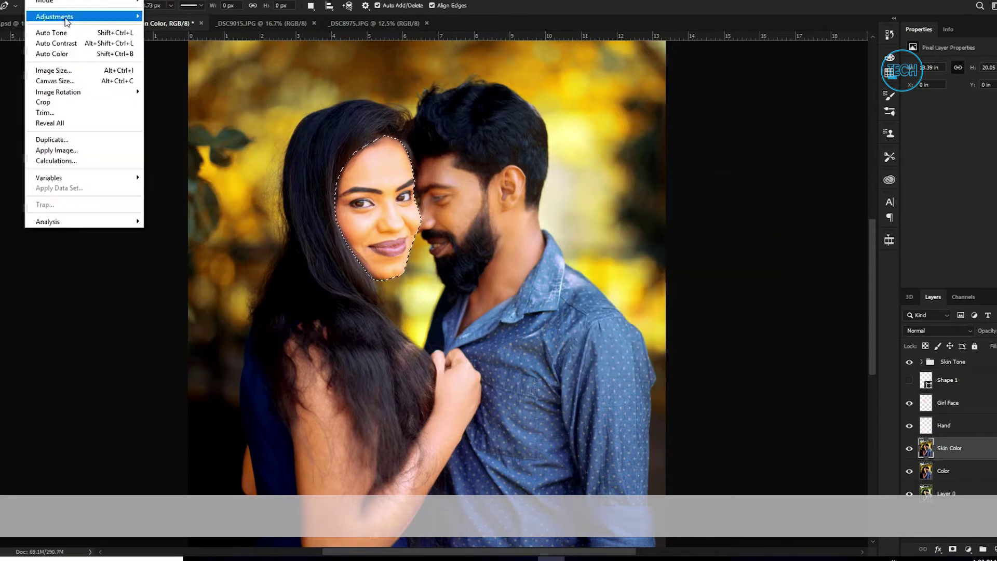
mouse_move(78, 17)
left_click(204, 185)
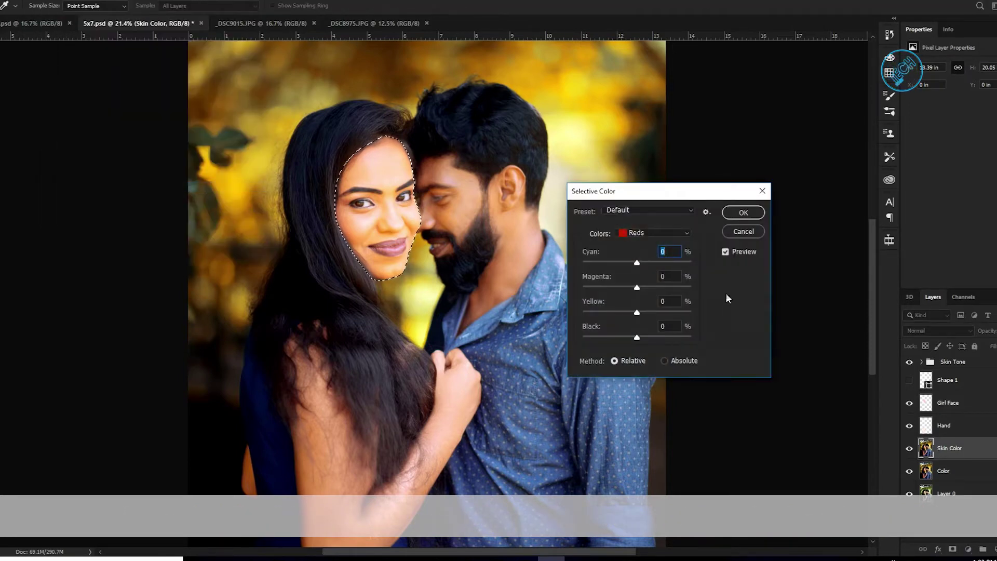
left_click_drag(637, 337, 624, 338)
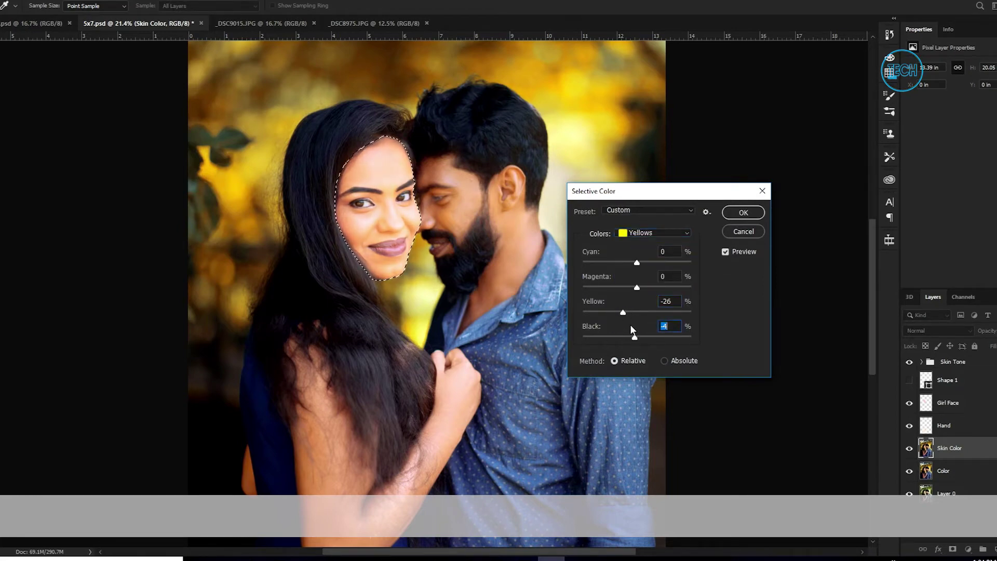
left_click_drag(640, 315, 630, 314)
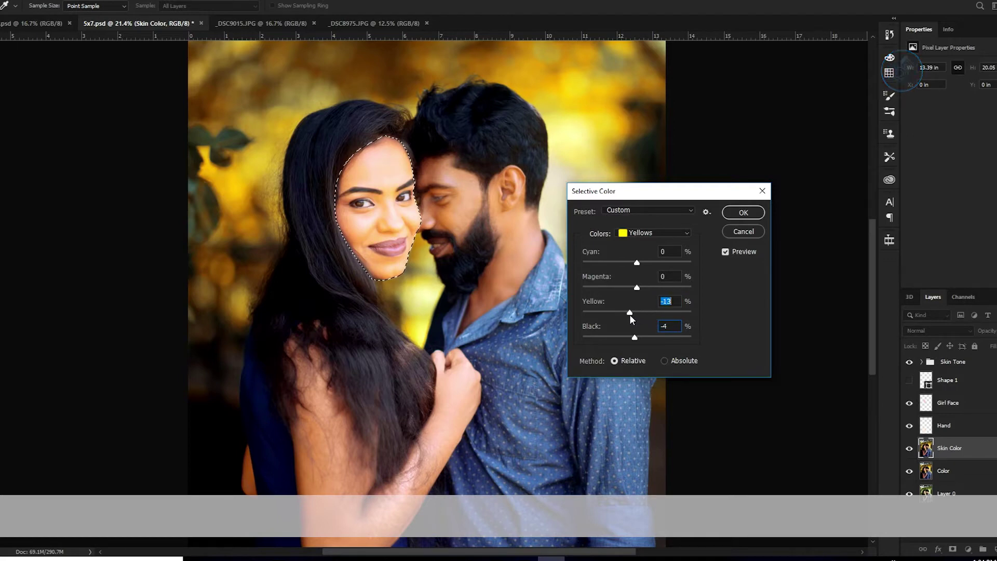
- Set the Reds to yellow -21% and black -6%, and apply the Selective Color adjustment to the face
left_click(644, 232)
left_click(647, 242)
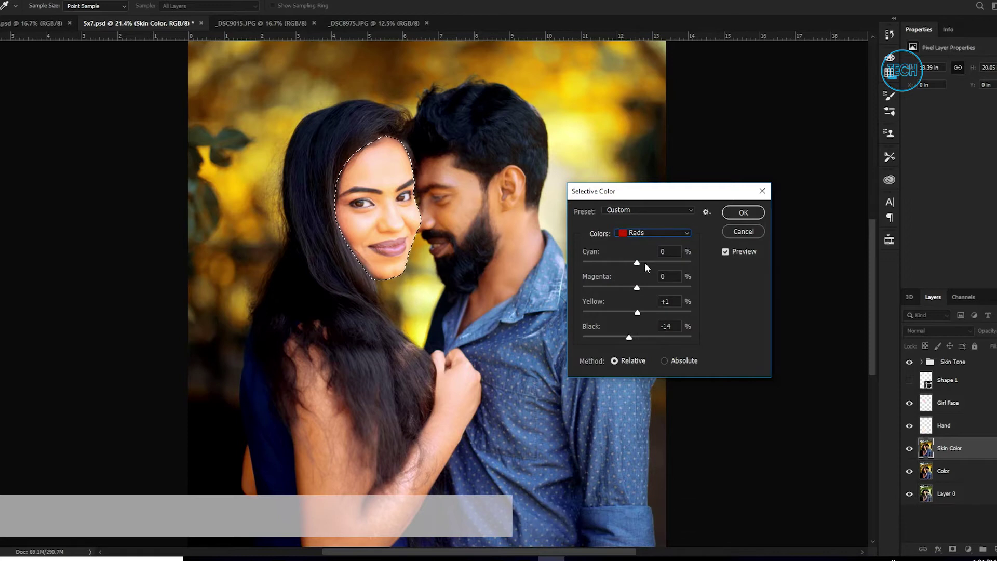
left_click(637, 310)
key("Up")
key("Up")
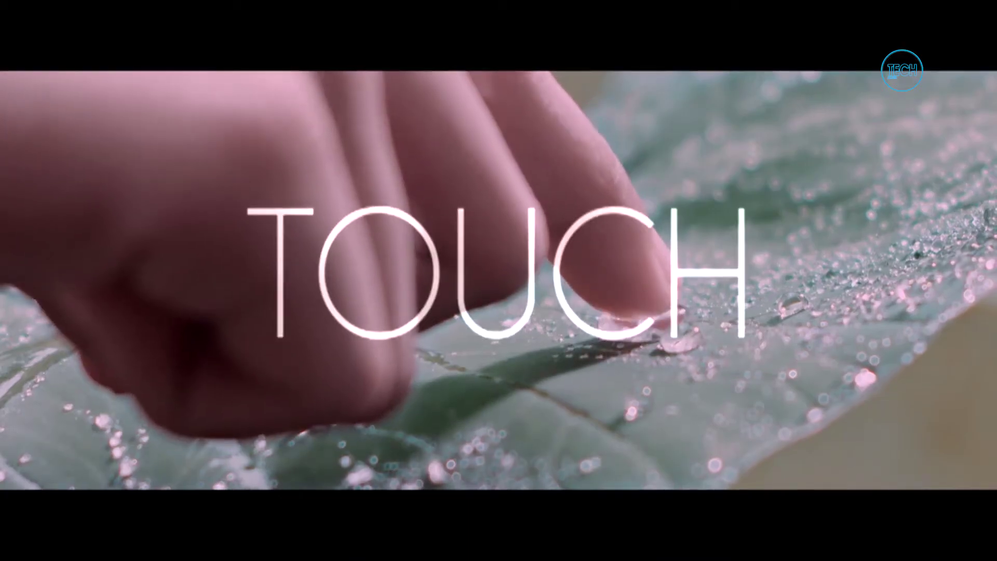
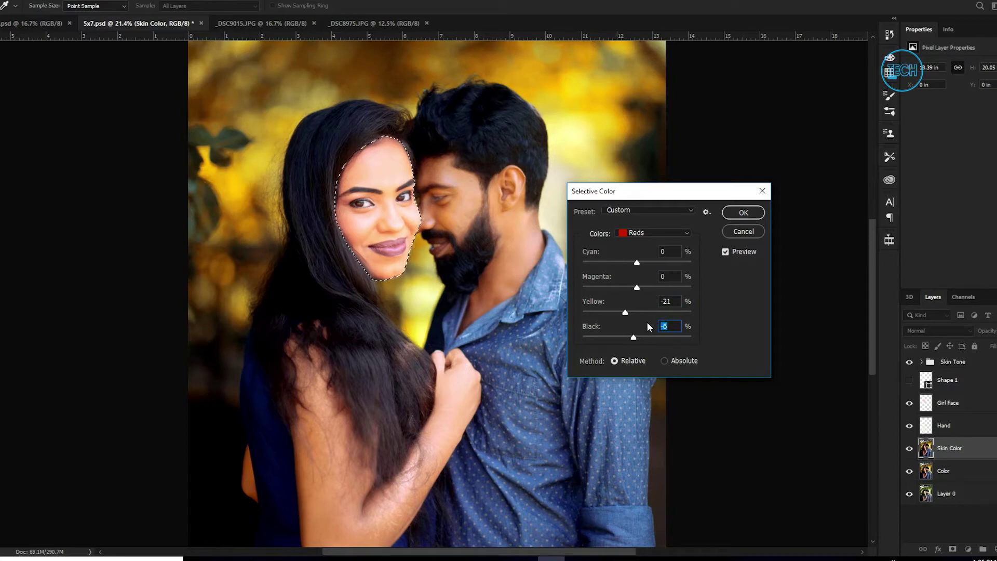
left_click(731, 213)
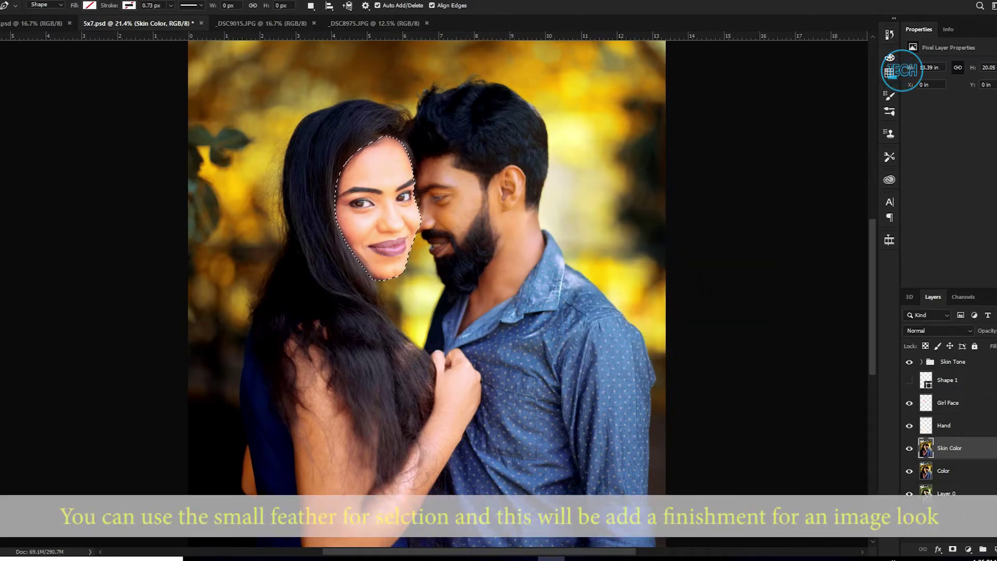
left_click(107, 0)
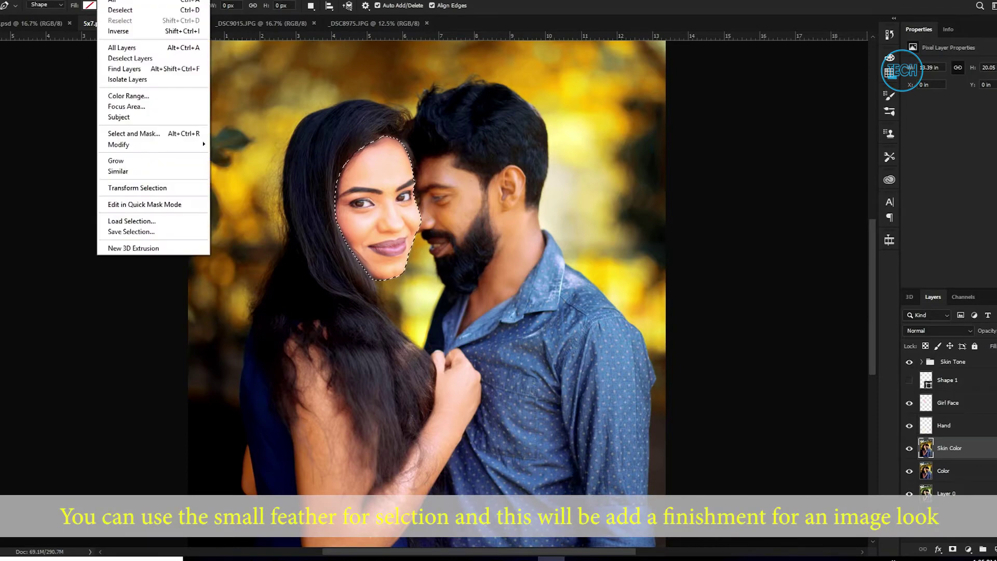
mouse_move(133, 0)
mouse_move(35, 0)
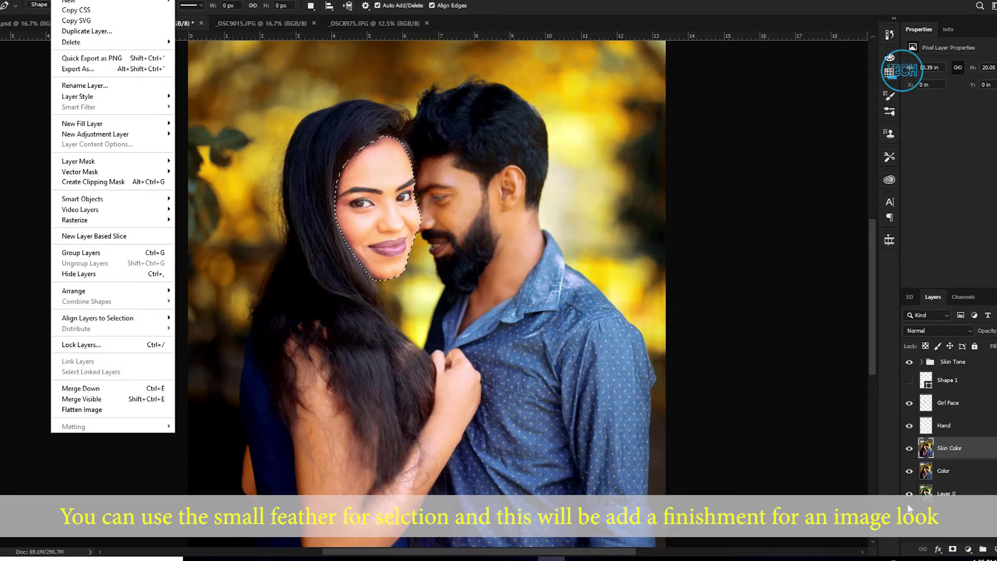
key("Escape")
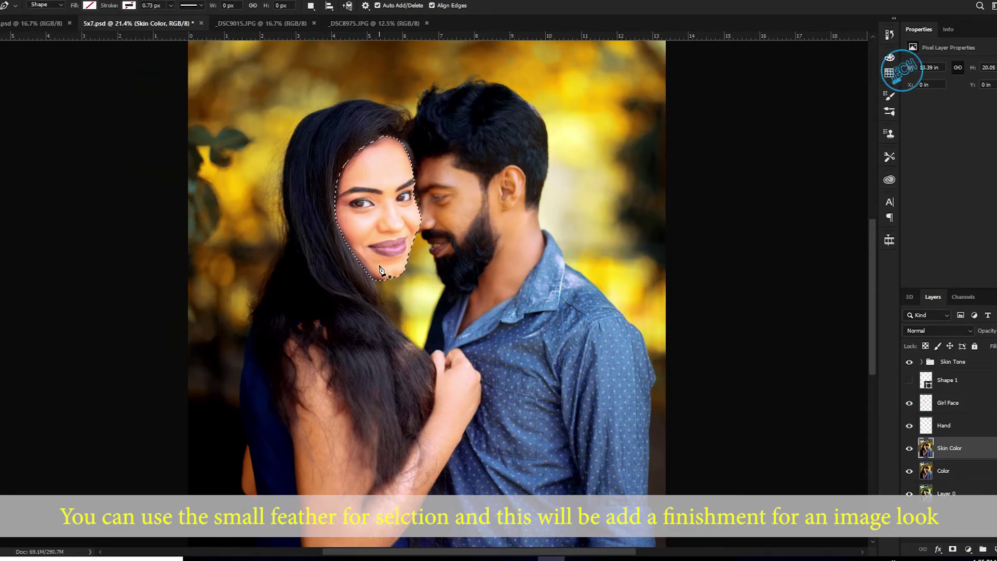
key("shift+F6")
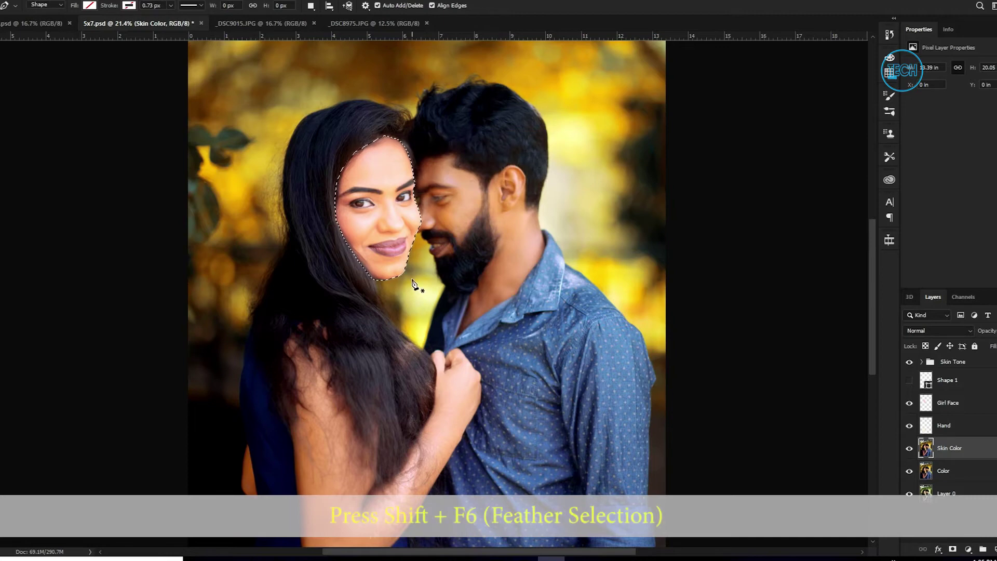
key("shift+F6")
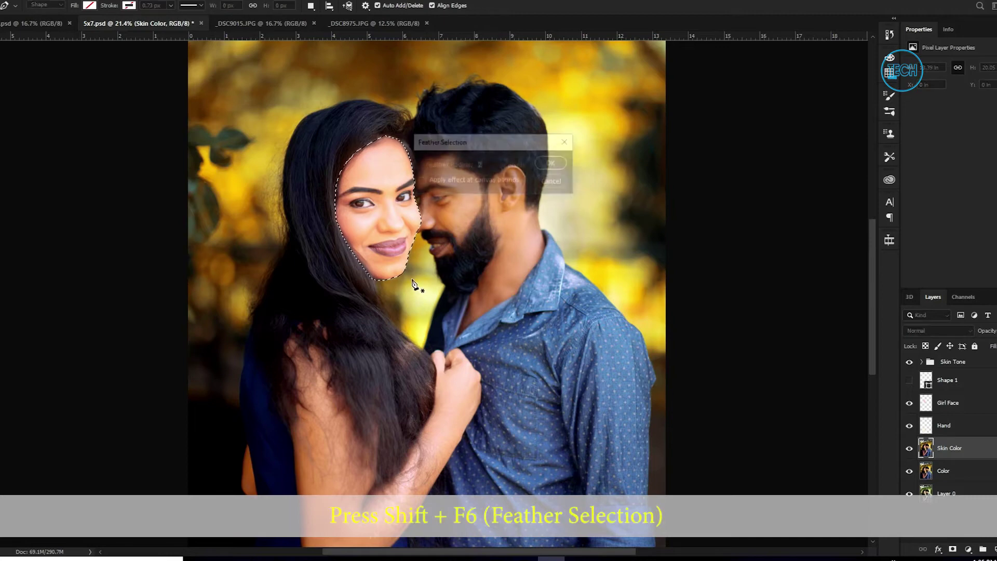
left_click(546, 182)
- Make the Skin Color layer active, try adjusting its opacity, and deselect the woman's face
key("ctrl+d")
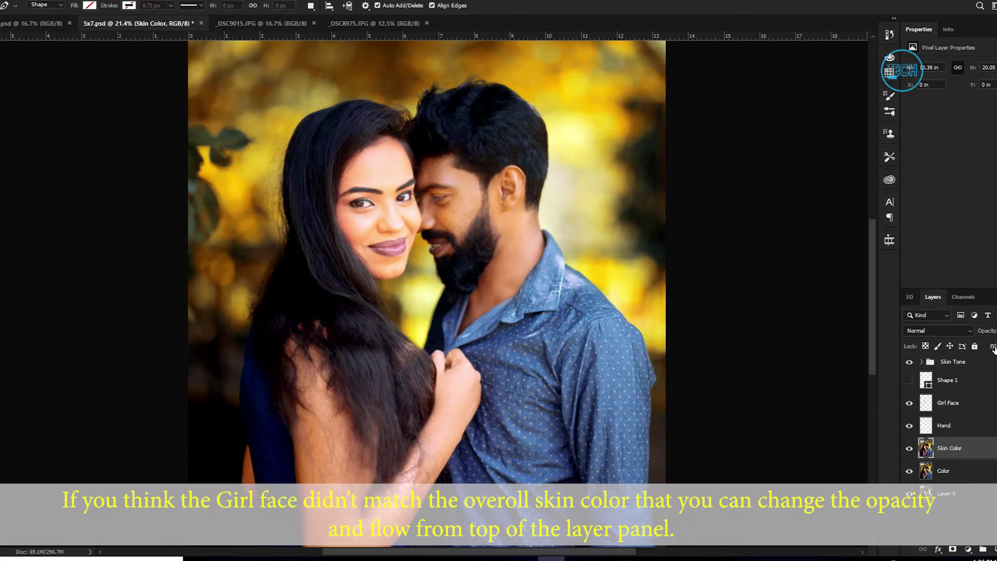
left_click(949, 406)
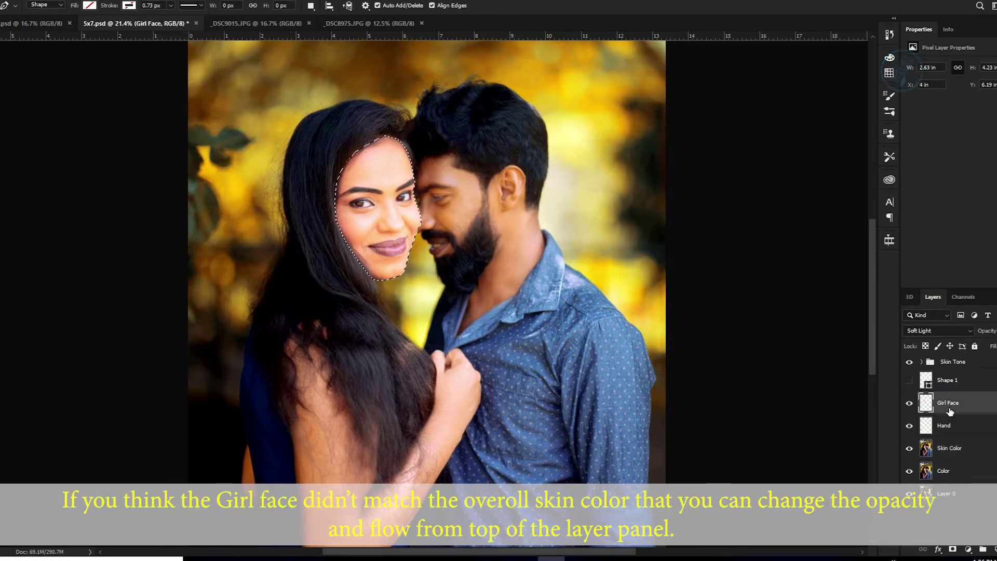
left_click(946, 454)
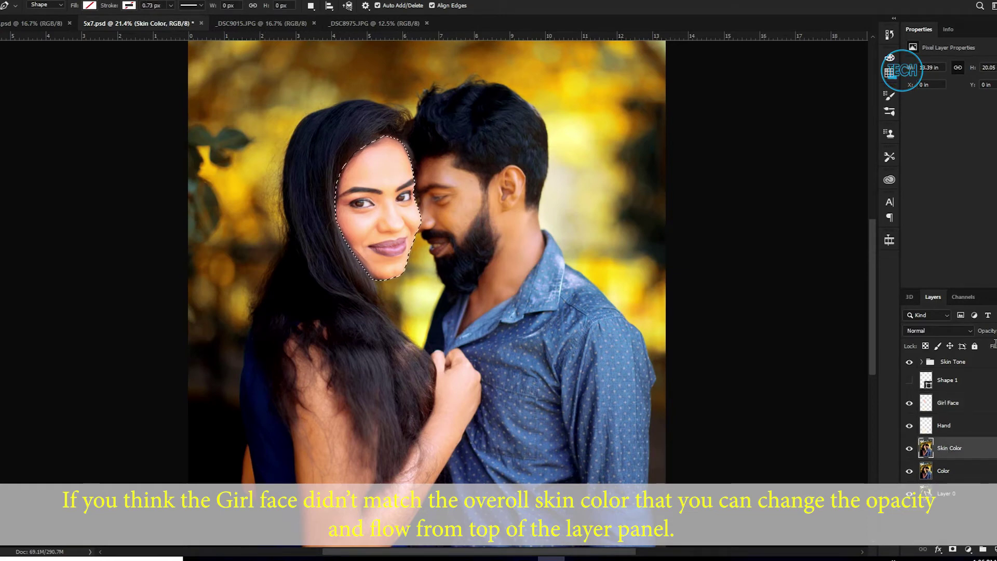
left_click_drag(989, 334, 972, 332)
scroll(511, 401, "down", 3)
scroll(491, 371, "up", 1)
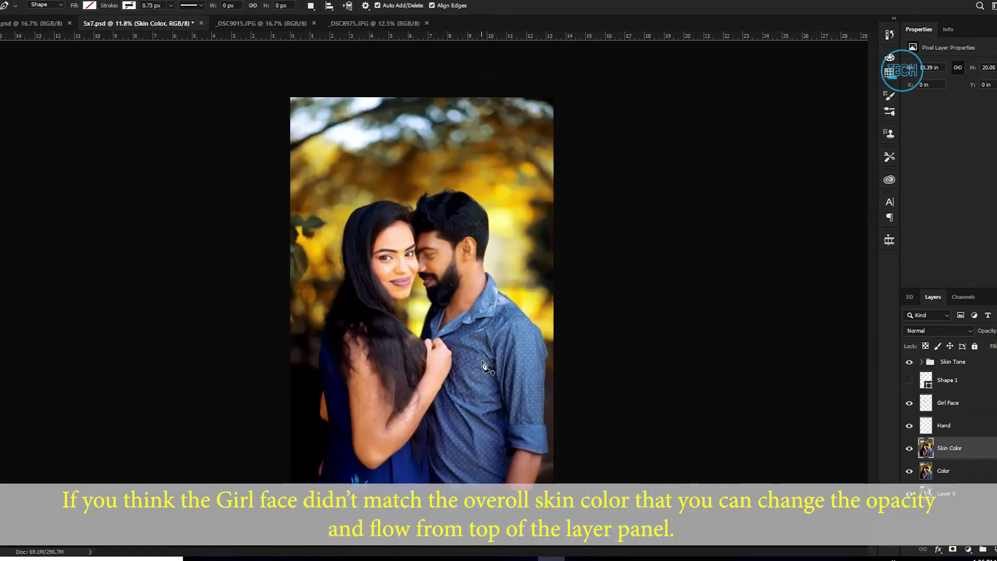
scroll(482, 358, "up", 2)
scroll(482, 357, "down", 1)
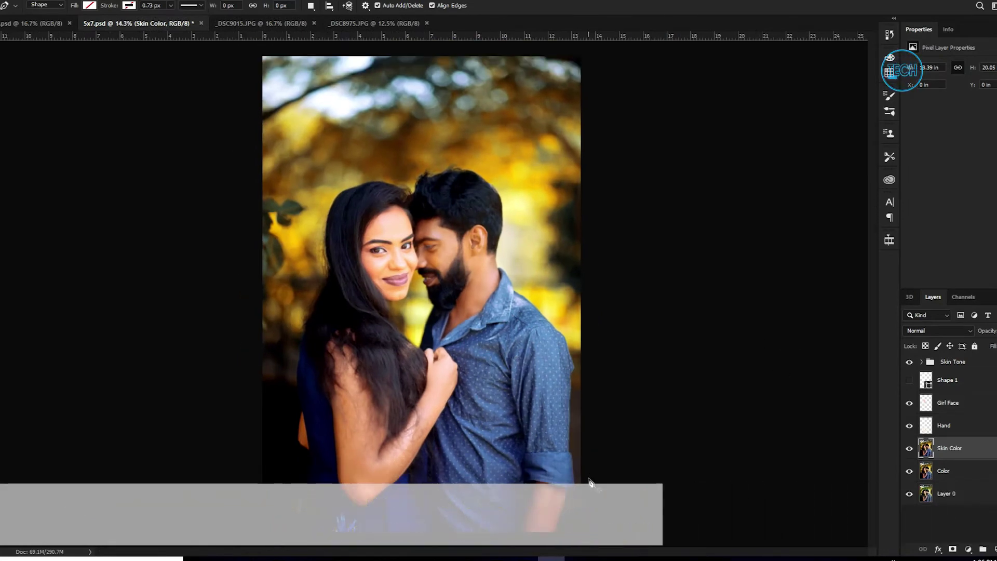
- Apply Selective Color to the Hand layer with the Reds' black set to -88%
left_click(950, 426)
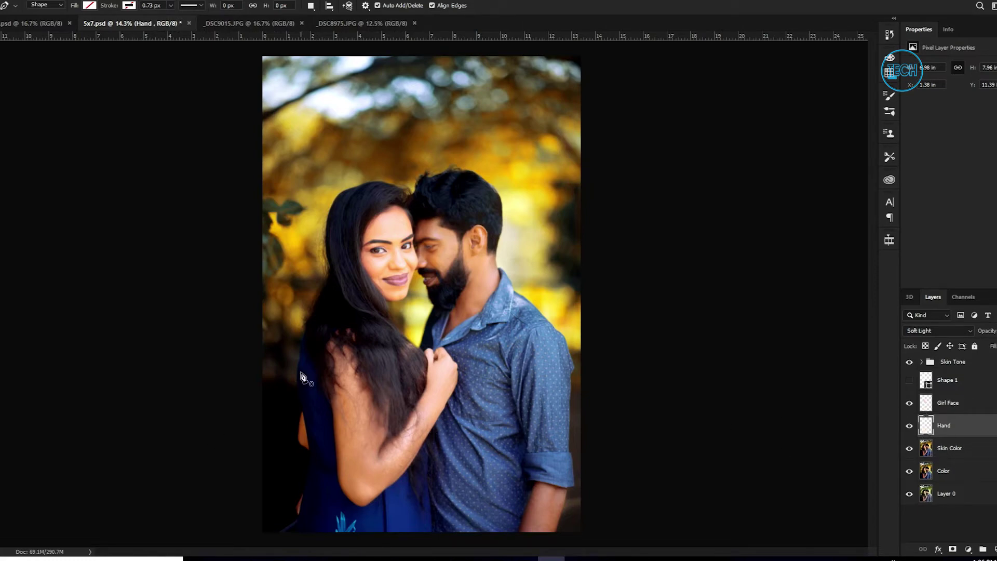
key("alt+i")
key("j")
key("s")
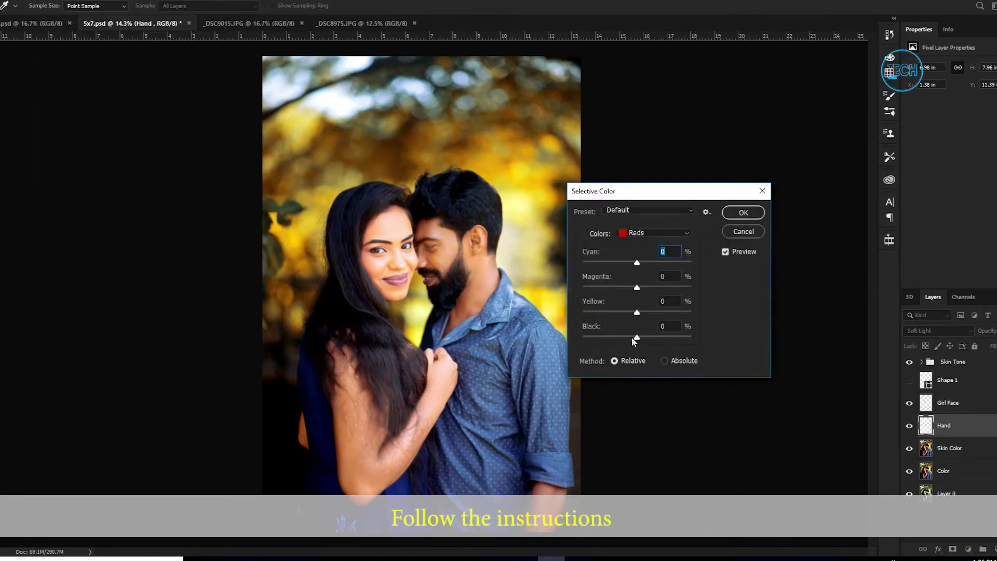
left_click_drag(637, 338, 587, 338)
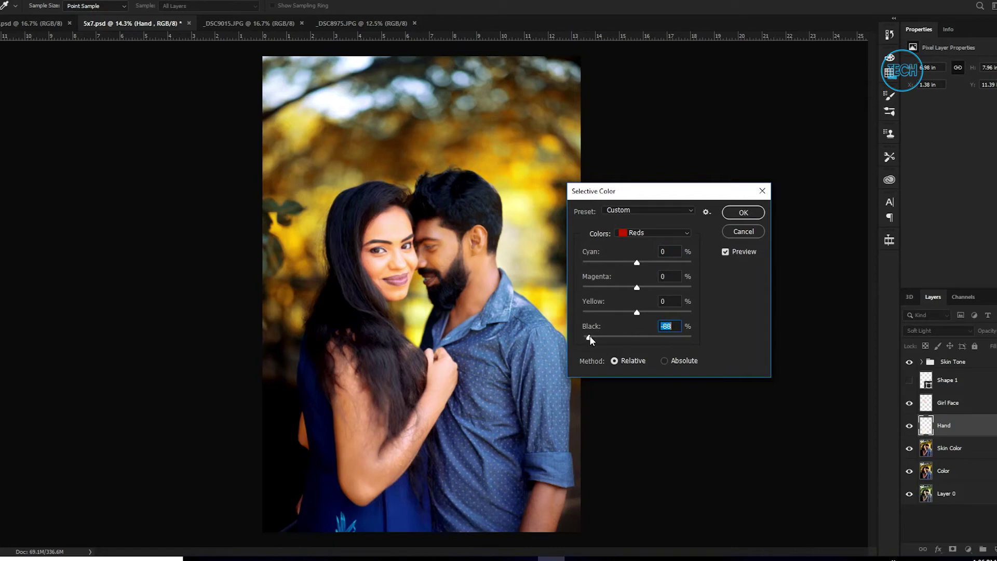
left_click(738, 212)
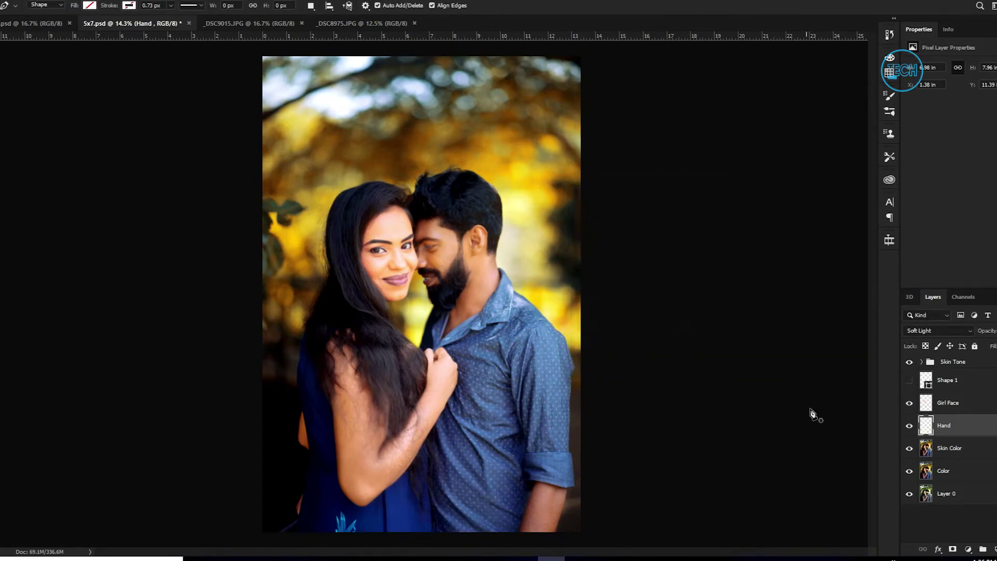
- Show the Shape 1 layer, load its face outline as a selection, and make the Skin Color layer active
left_click(954, 390)
left_click(909, 380)
left_click(964, 282)
left_click(950, 447)
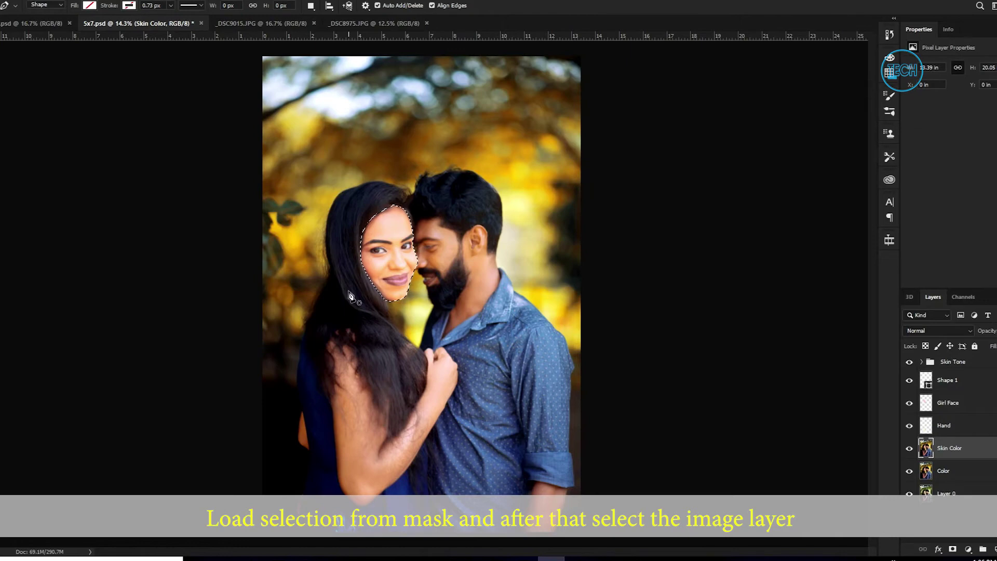
- Darken the selected face with Levels, setting the midtone input to 0.89, compare the preview, apply it and deselect
key("alt+i")
key("j")
key("l")
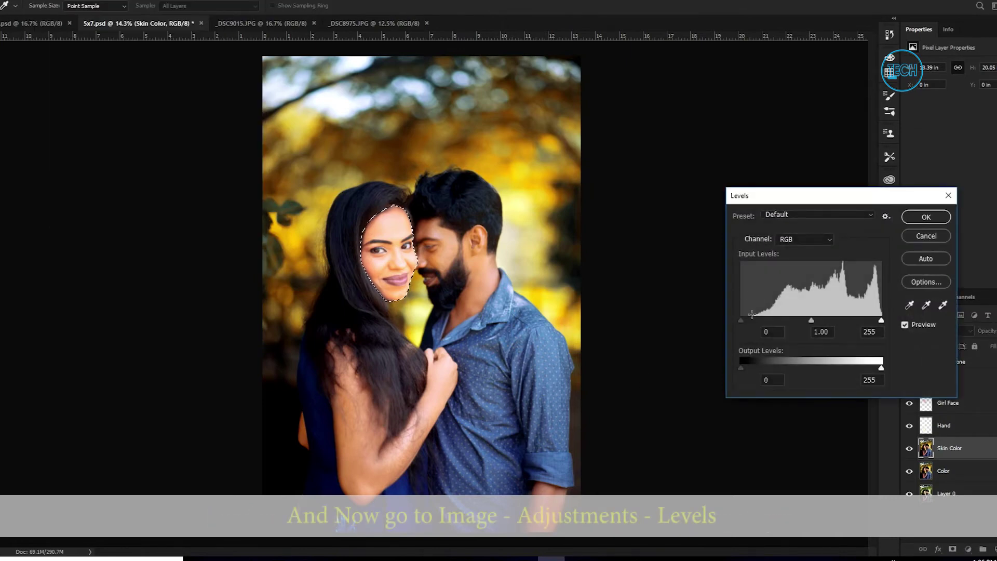
mouse_move(742, 321)
left_mouse_down()
mouse_move(754, 321)
mouse_move(743, 322)
left_mouse_up()
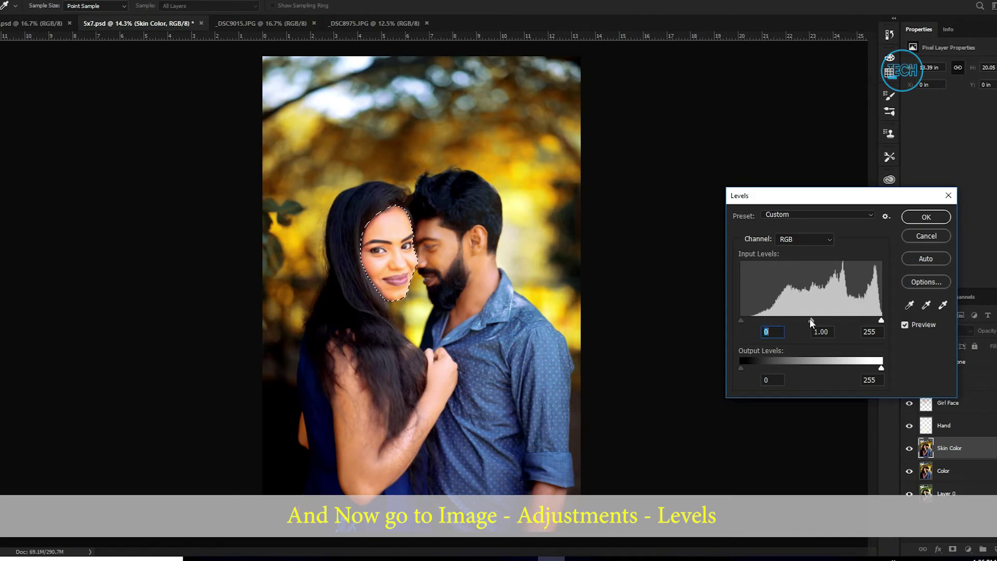
mouse_move(809, 322)
left_mouse_down()
mouse_move(800, 323)
mouse_move(834, 320)
mouse_move(809, 319)
mouse_move(817, 319)
left_mouse_up()
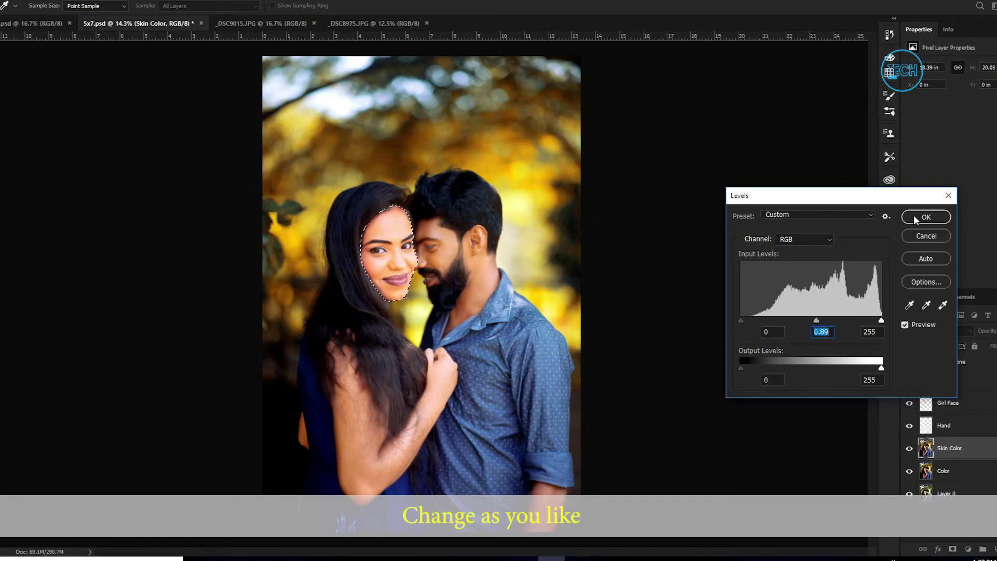
left_click(905, 325)
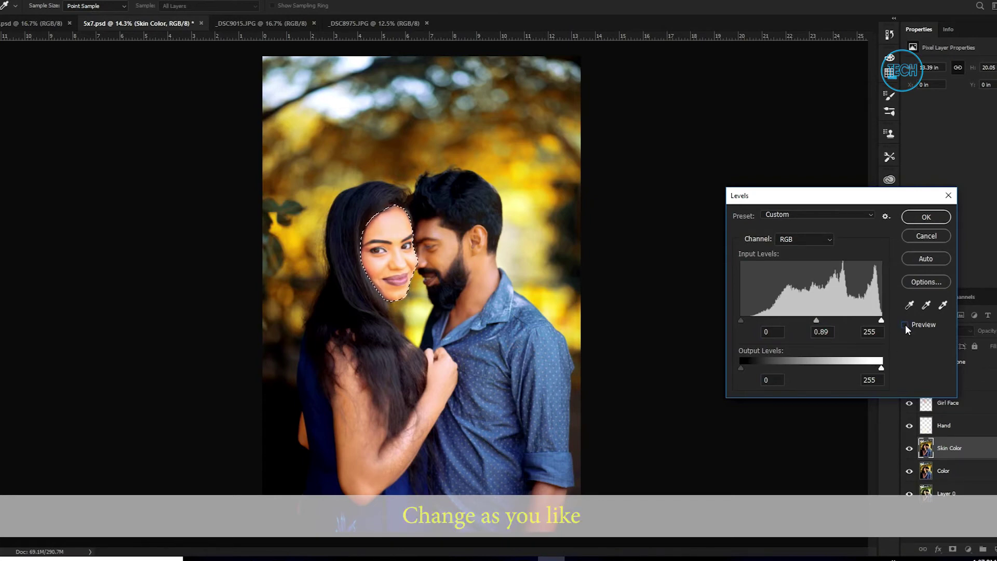
left_click(905, 326)
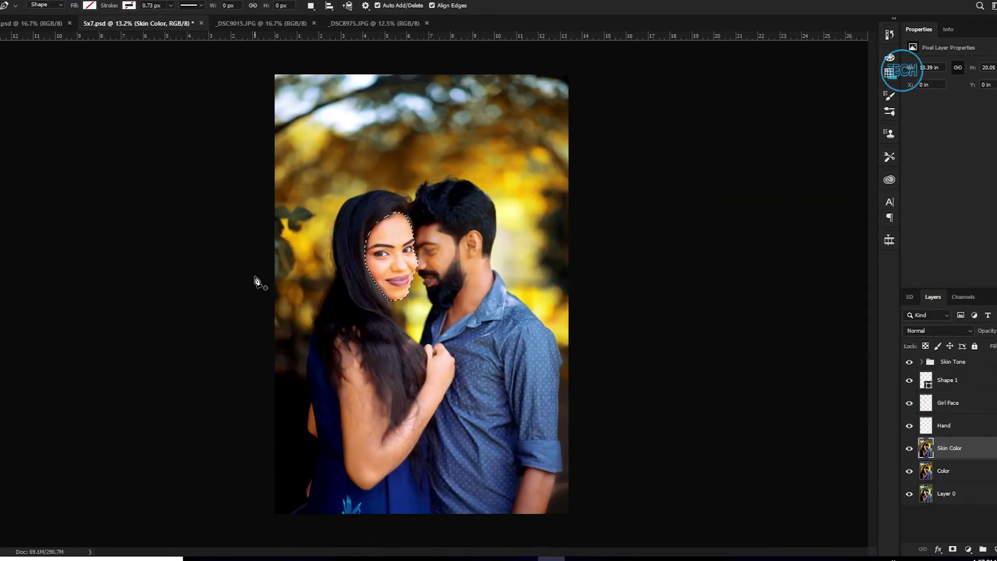
key("ctrl+d")
- Duplicate the Hand layer to strengthen the skin effect on the woman's arm
scroll(289, 298, "down", 3)
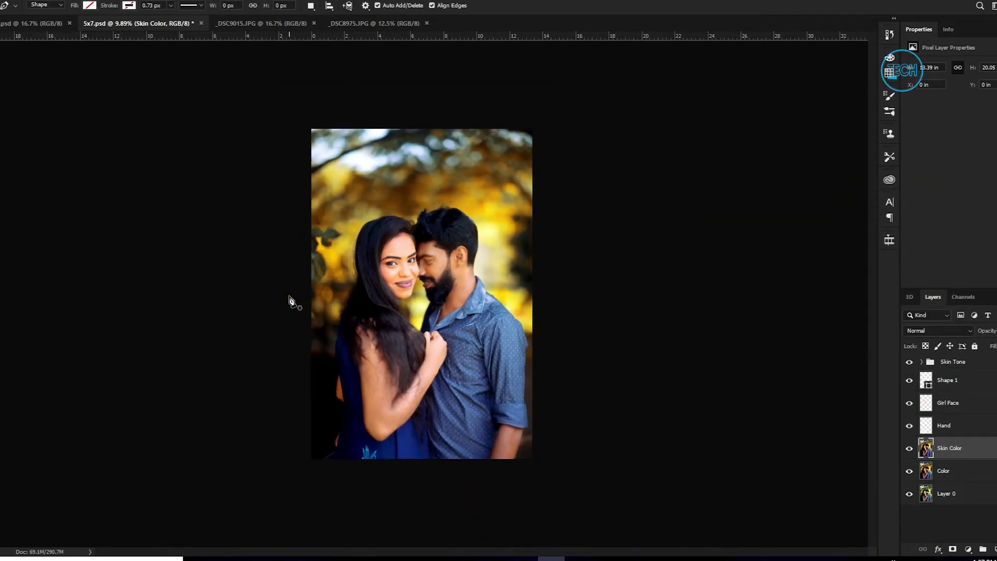
scroll(289, 297, "up", 5)
scroll(509, 300, "down", 2)
scroll(509, 300, "up", 1)
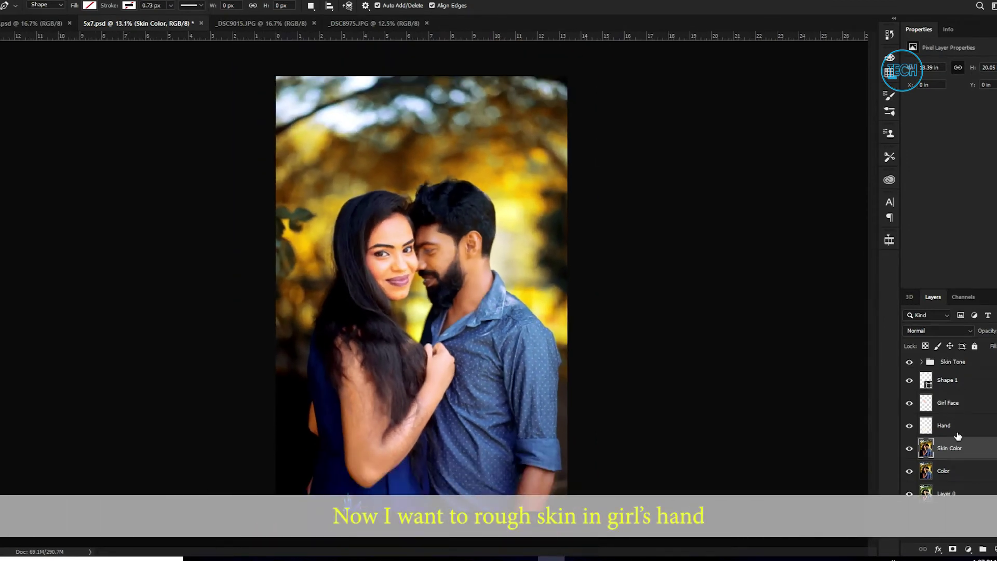
left_click(956, 430)
left_click_drag(954, 426, 951, 414)
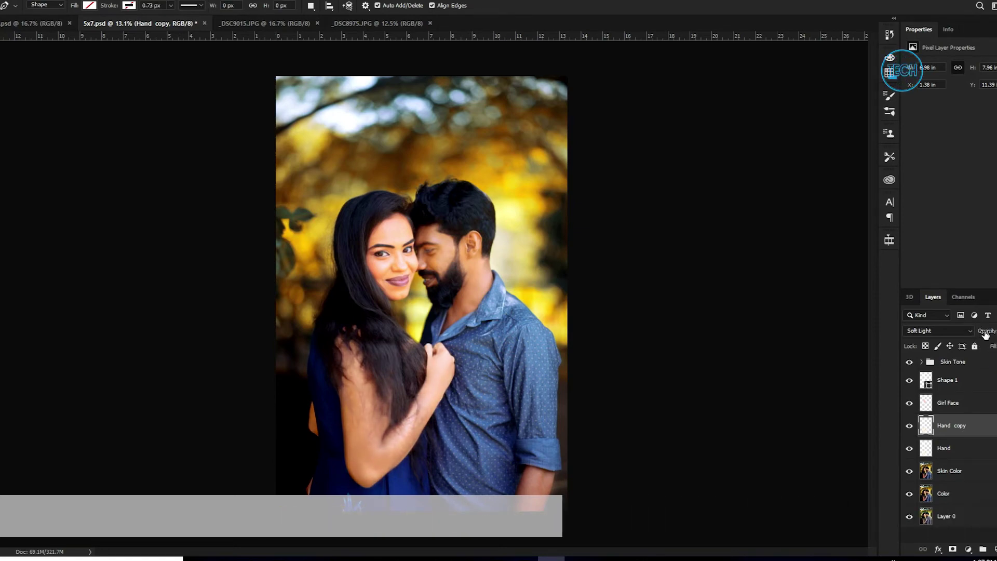
- Compare the woman's arm with the Hand copy layer hidden and shown, leaving the layer visible
left_click(910, 426)
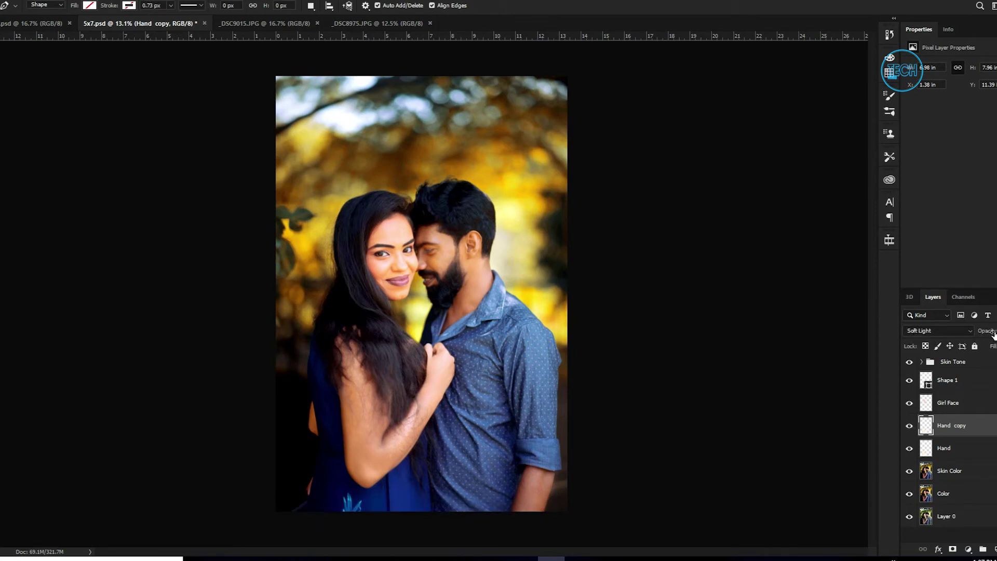
left_click(910, 430)
left_click(910, 429)
left_click(910, 429)
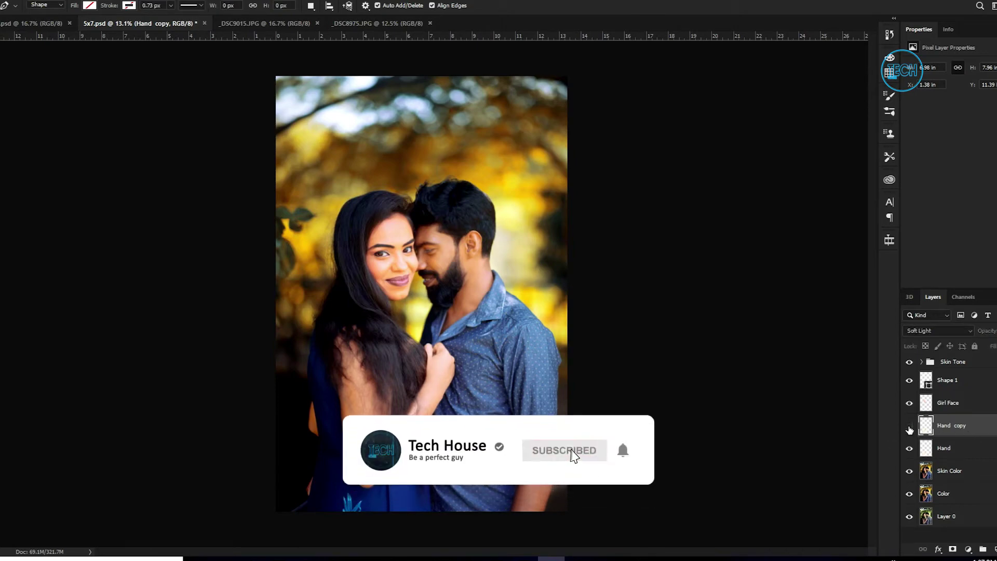
left_click(909, 429)
left_click(910, 429)
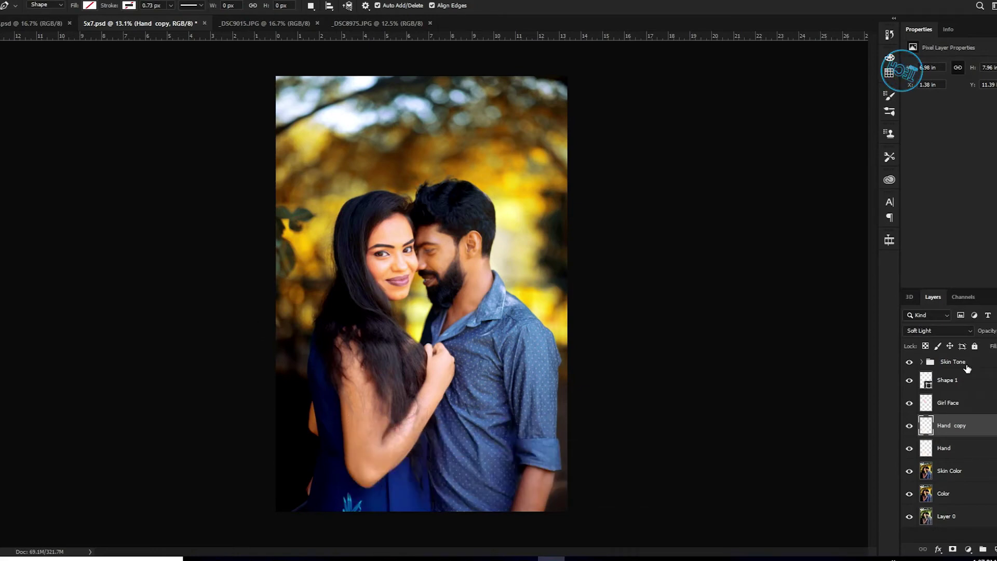
- Load the Shape 1 face outline as a selection again and return to the Skin Color layer
left_click(957, 386)
left_click(964, 282)
left_click(949, 470)
- Apply Color Balance to the selected face's midtones with cyan-red -17, magenta-green +11 and yellow-blue +7
left_click(145, 1)
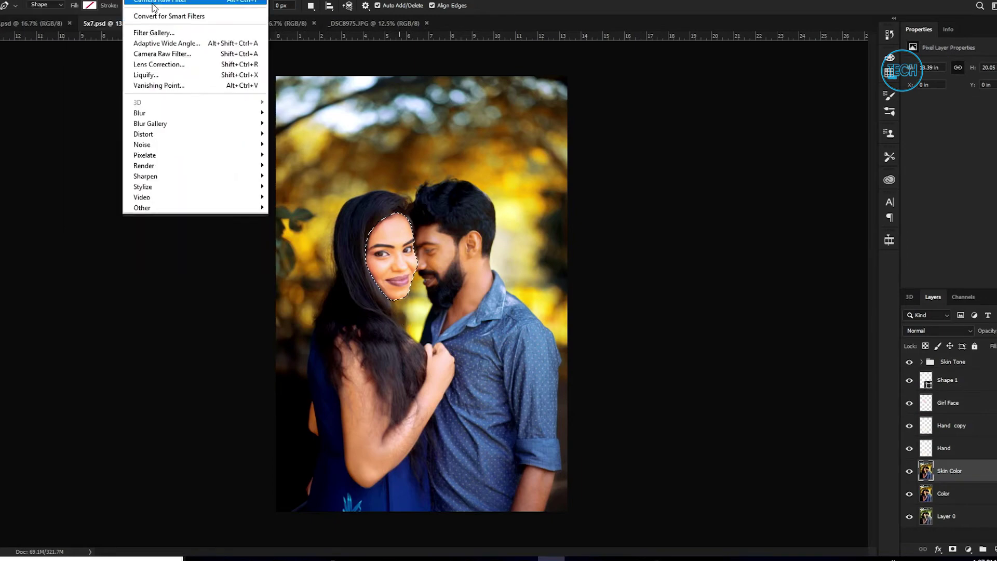
mouse_move(55, 15)
left_click(172, 85)
left_click_drag(800, 337, 656, 251)
key("Down")
key("Down")
key("Down")
key("Down")
key("Down")
key("Down")
key("Down")
key("Down")
key("Down")
key("Down")
key("Down")
key("Down")
key("Down")
key("Down")
key("Down")
key("Down")
key("Down")
key("Down")
key("Down")
key("Down")
key("Up")
key("Up")
key("Up")
key("Up")
key("Up")
key("Up")
key("Up")
key("Up")
key("Up")
left_click_drag(704, 284, 727, 282)
key("Up")
key("Up")
key("Up")
key("Up")
key("Up")
key("Up")
key("Up")
key("Up")
key("Up")
key("Up")
key("Up")
left_click(789, 315)
key("Up")
key("Up")
key("Up")
key("Up")
key("Up")
key("Up")
key("Up")
key("Up")
key("Up")
key("Up")
key("Up")
key("Up")
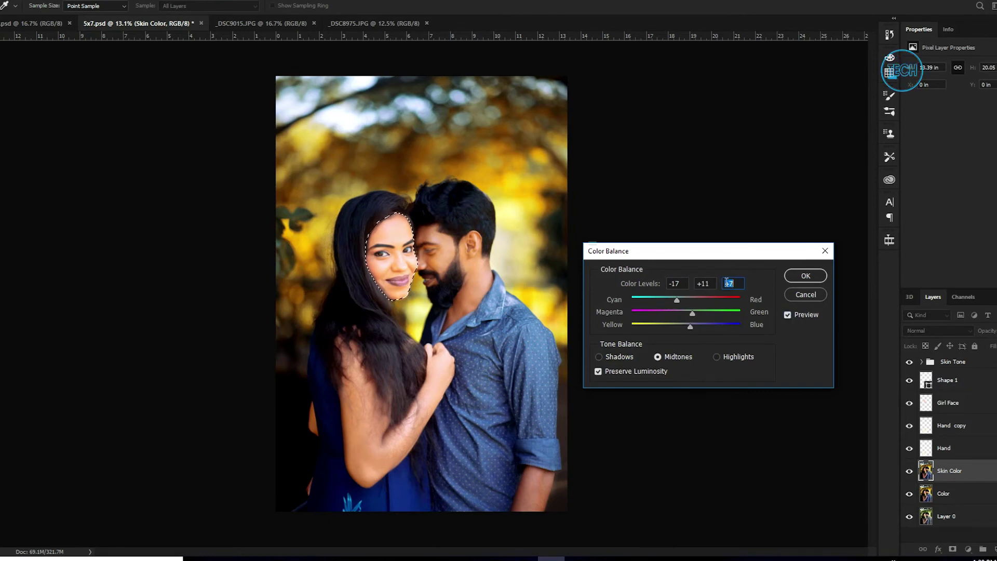
left_click(805, 276)
key("p")
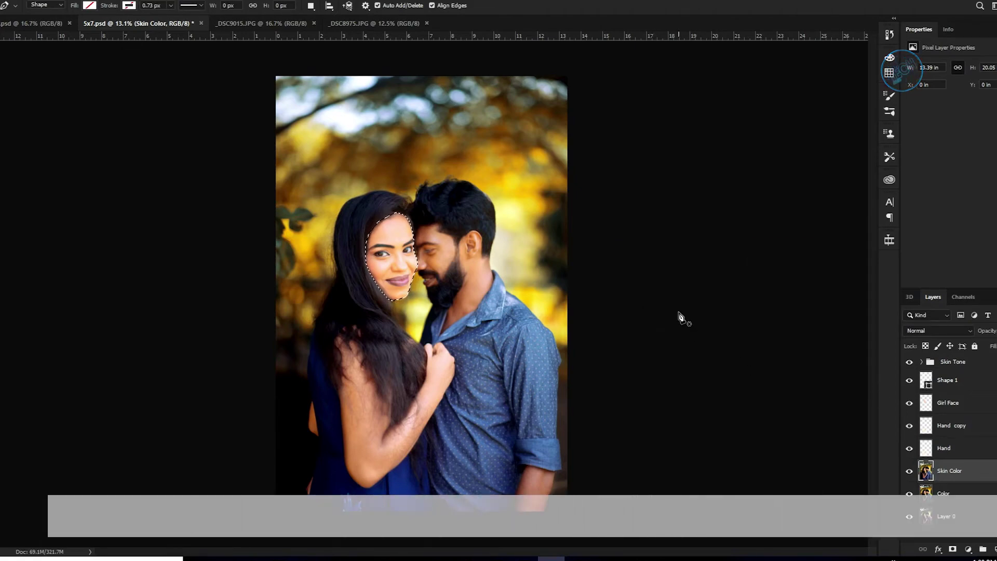
- Apply Selective Color to the selected face with the Yellows set to yellow -12% and black +56%
key("alt+i")
key("j")
key("s")
key("Return")
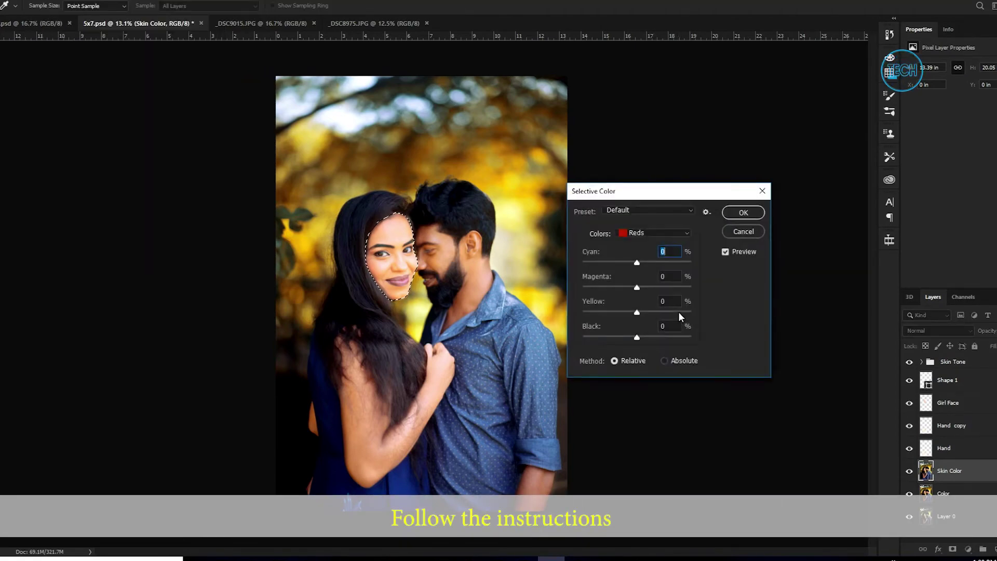
left_click(624, 235)
left_click(639, 244)
left_click_drag(637, 314, 669, 338)
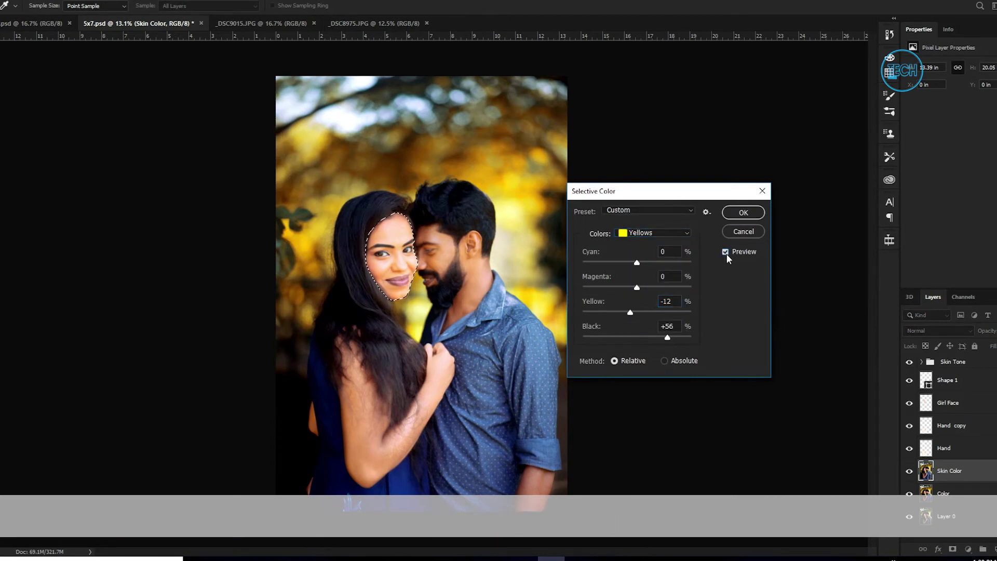
left_click(743, 213)
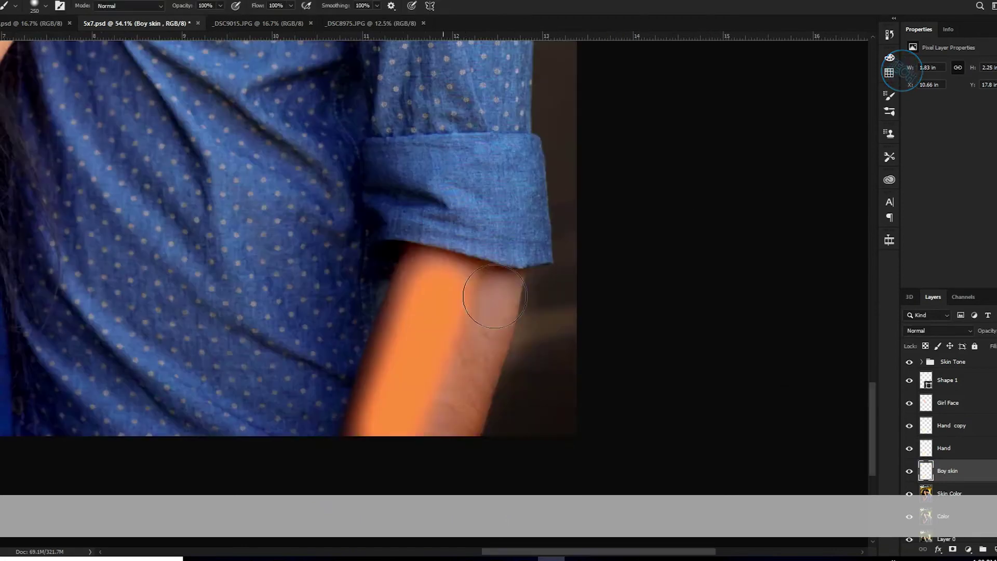
- Paint orange over the man's forearm below the rolled sleeve on the Boy skin layer, reducing the brush to 150 px for the edges
left_click_drag(495, 296, 453, 428)
key("bracketleft")
key("bracketleft")
key("bracketleft")
mouse_move(501, 291)
left_mouse_down()
mouse_move(428, 265)
mouse_move(363, 423)
left_mouse_up()
left_click_drag(450, 419, 507, 296)
- Set the Boy skin layer's blend mode to Soft Light
key("ctrl+minus")
key("ctrl+minus")
key("ctrl+minus")
key("ctrl+minus")
key("ctrl+minus")
key("ctrl+minus")
scroll(339, 272, "down", 3)
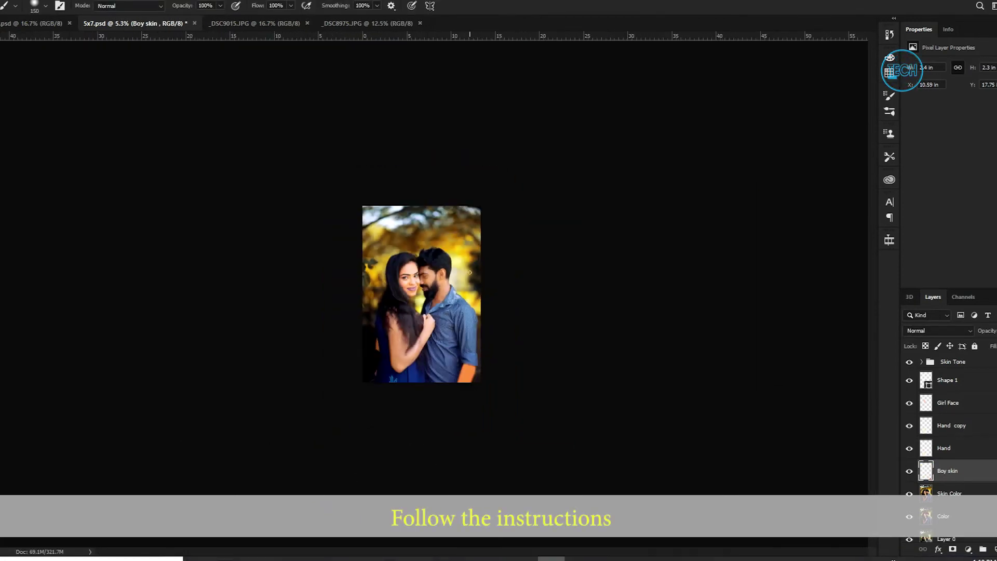
scroll(471, 273, "up", 4)
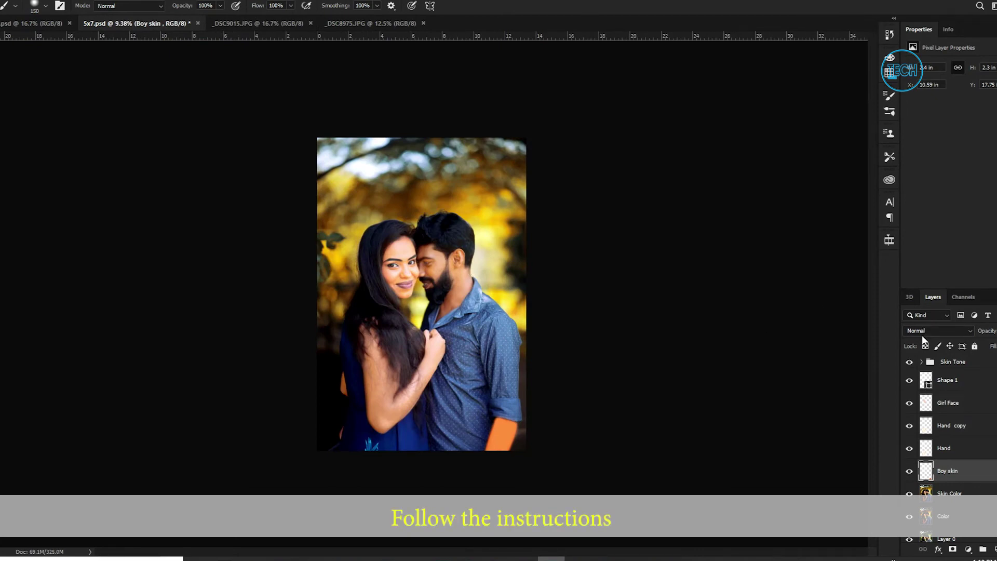
left_click(928, 332)
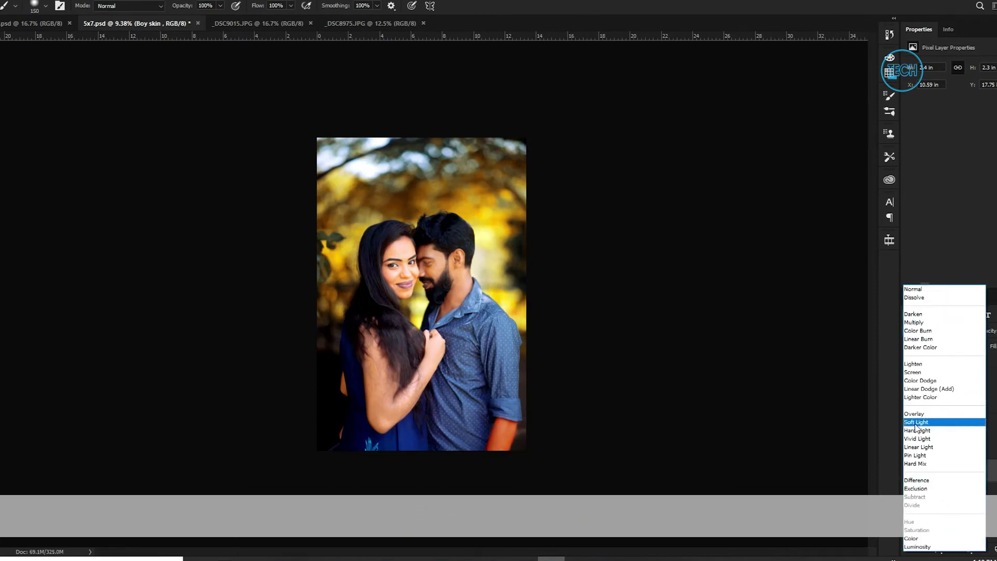
left_click(917, 422)
- Adjust the Reds of the Boy skin layer with Selective Color, setting yellow to +42% and black to -88%
key("alt+i")
key("j")
key("s")
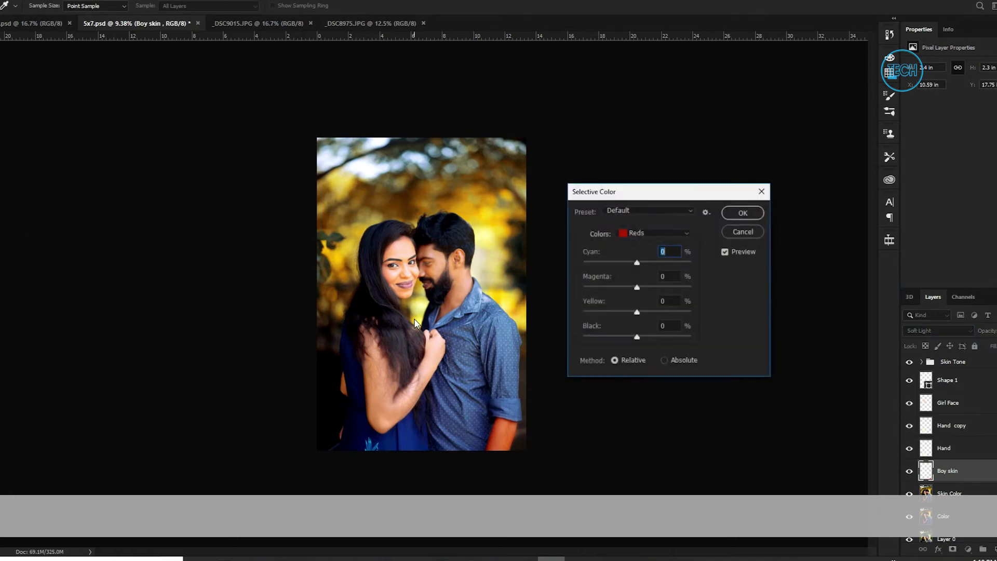
left_click_drag(636, 313, 590, 339)
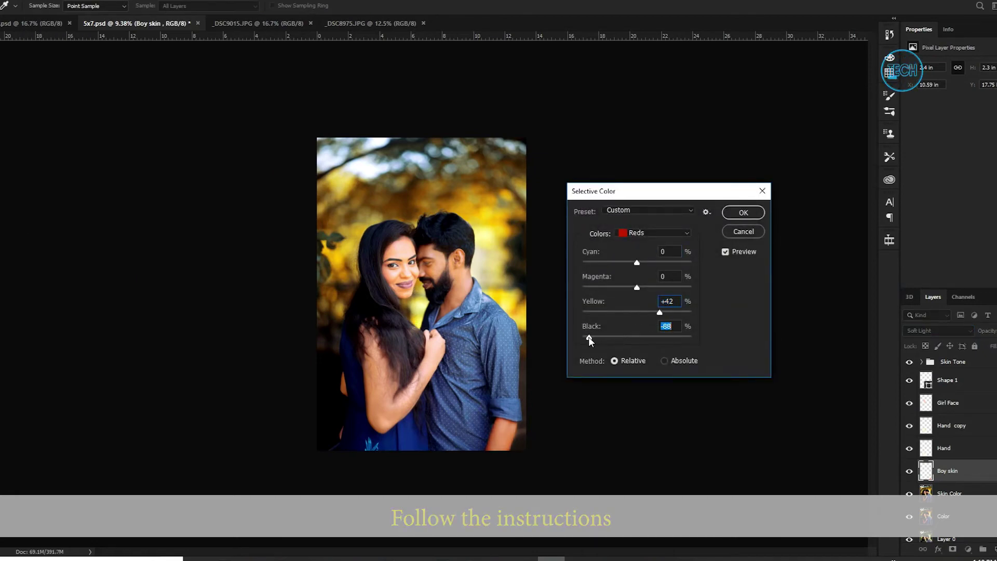
- Set the Yellows to yellow +19% and black -28%, compare the preview, and apply the Selective Color adjustment
left_click(654, 232)
left_click(641, 254)
left_click_drag(641, 338, 622, 337)
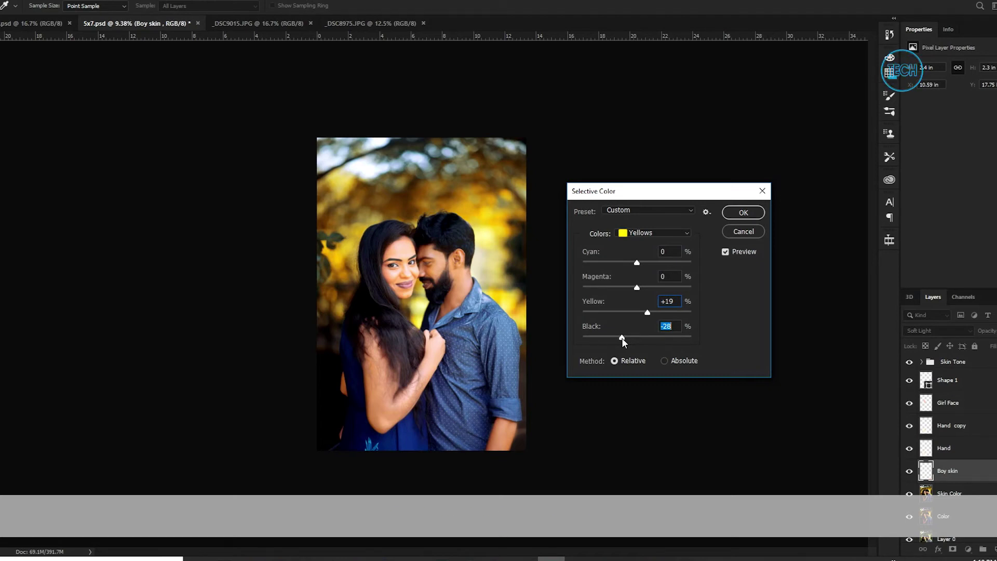
left_click(726, 251)
left_click(726, 251)
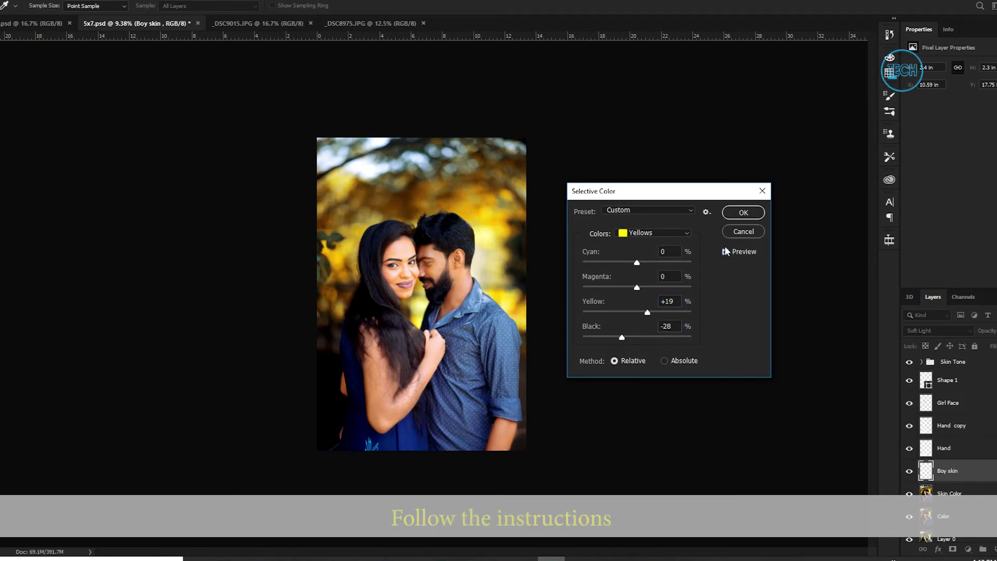
left_click(744, 212)
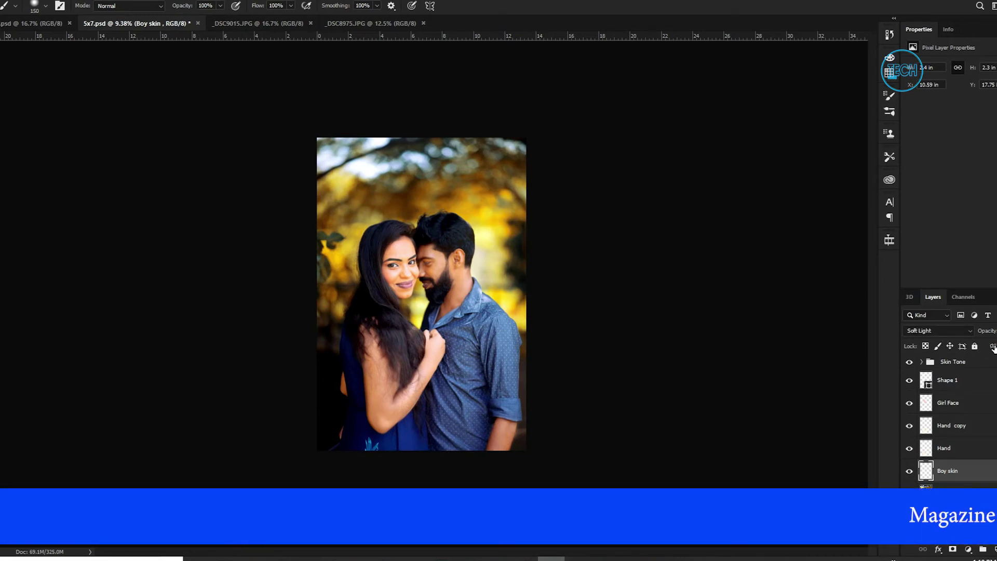
- Rename the Boy skin layer to Boy hand and add a new empty layer above it
double_click(955, 471)
type("hand")
key("Return")
left_click(995, 550)
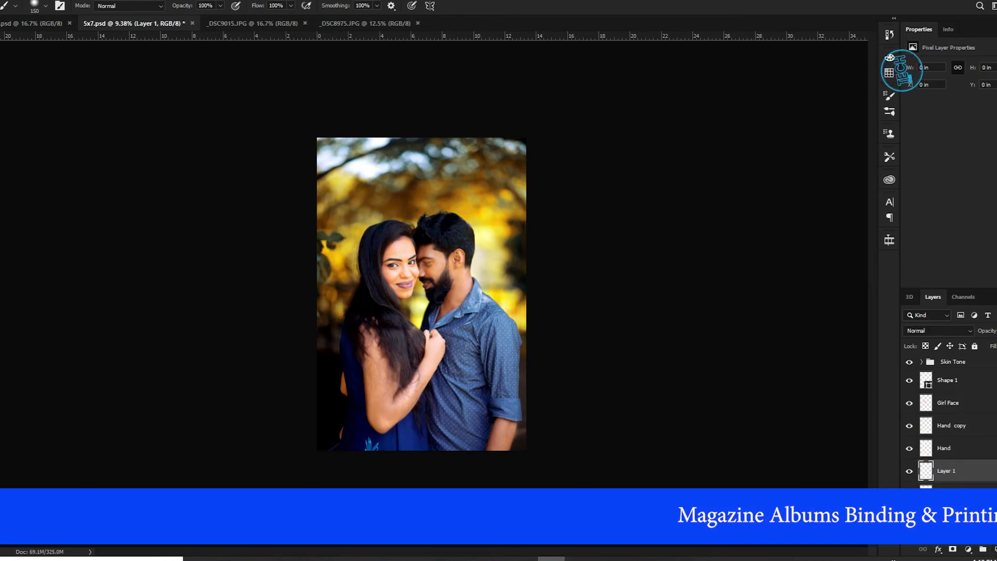
double_click(943, 472)
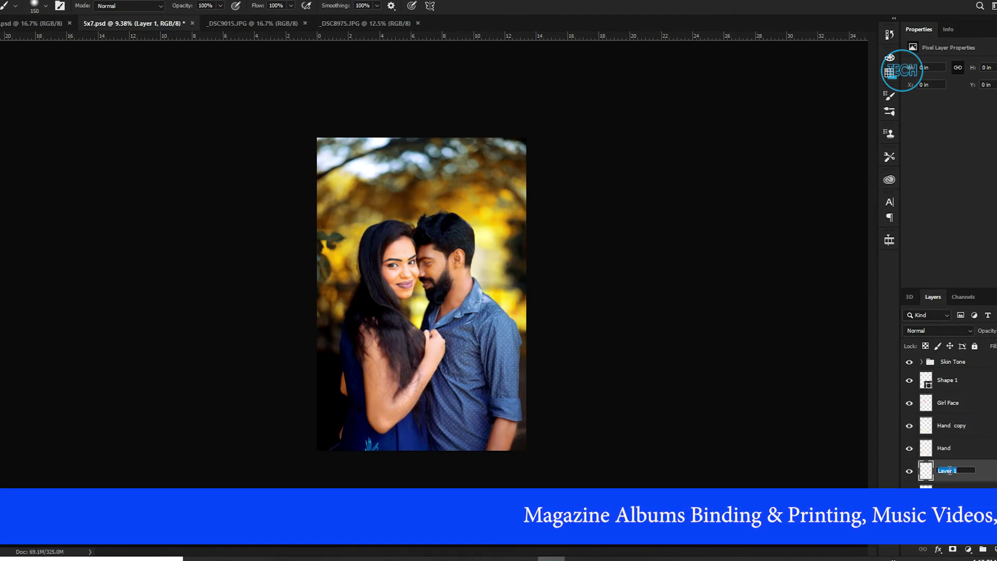
- Group the Girl Face, Hand copy and Hand layers and name the group Girl Skin
left_click(955, 450)
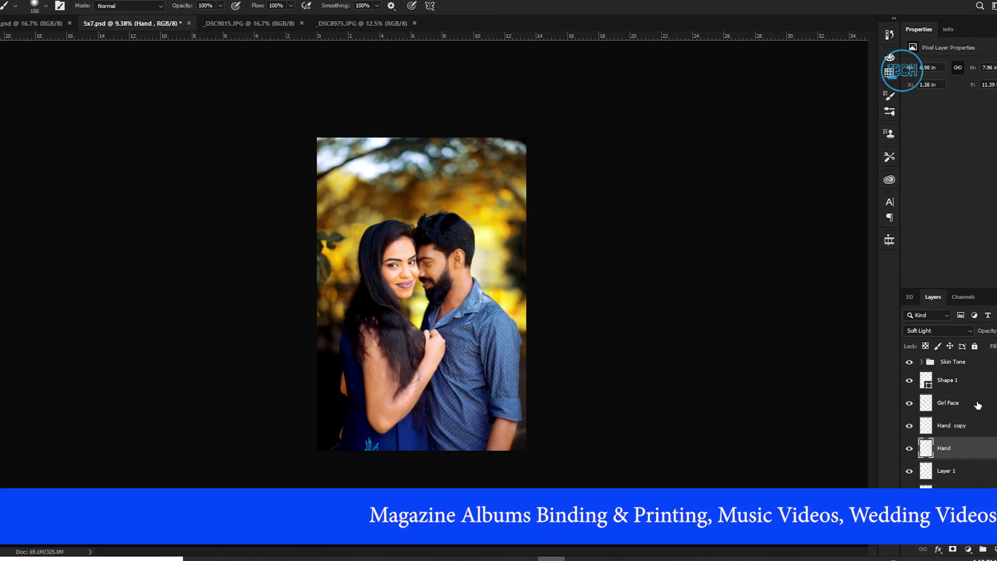
left_click(958, 405, "ctrl")
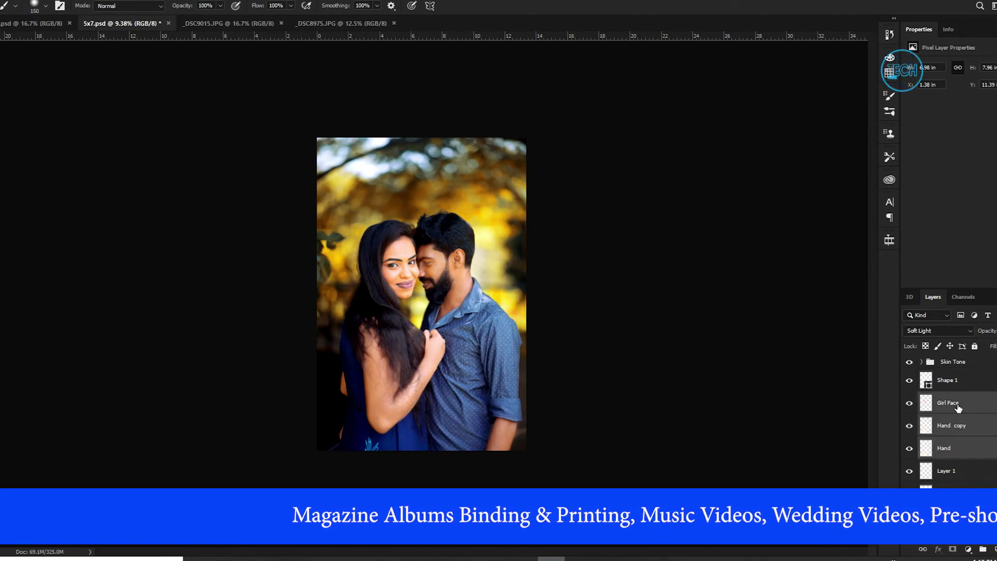
key("ctrl+g")
double_click(953, 399)
type("Girl Skin")
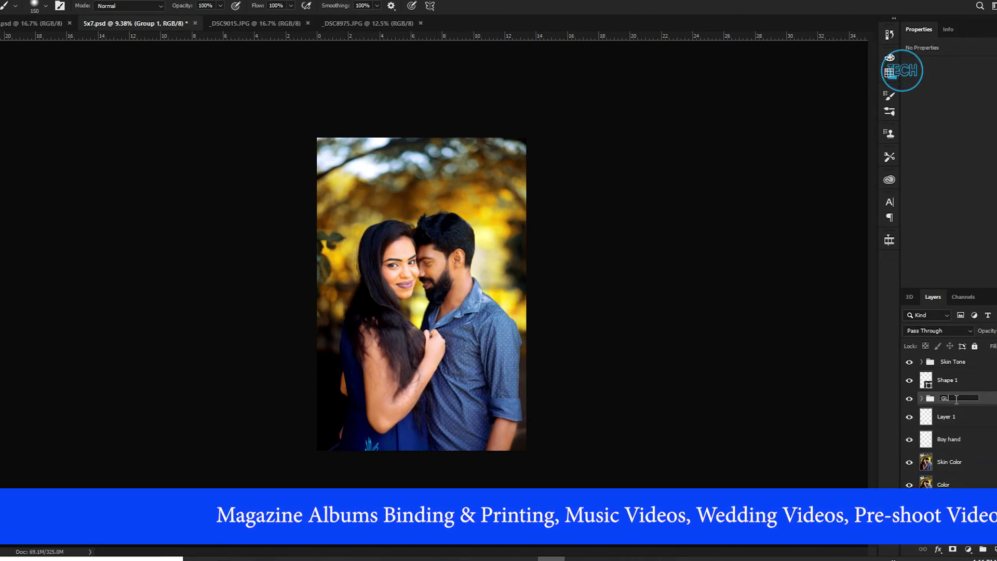
key("Return")
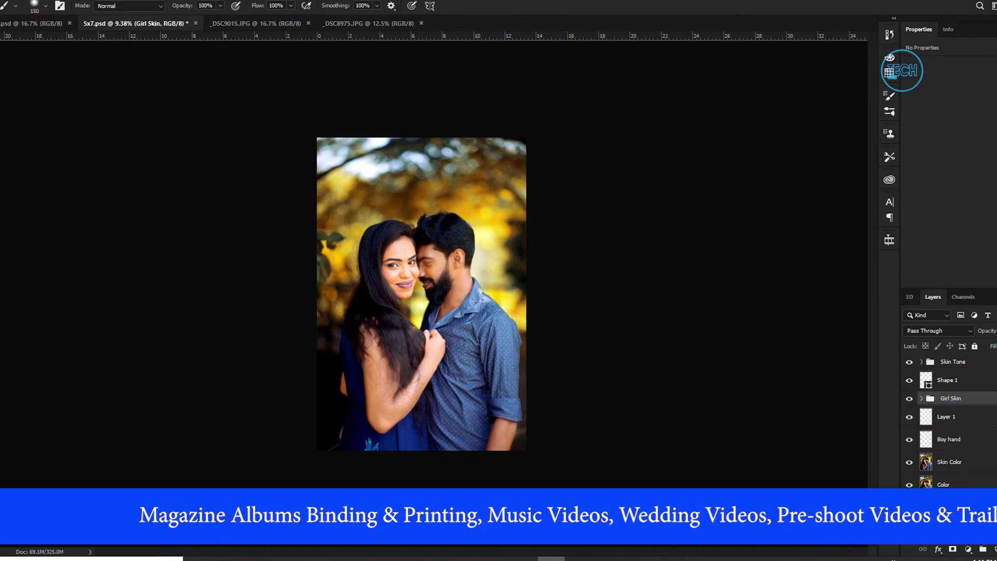
- Move the Shape 1 layer into the Girl Skin group
left_click(953, 420)
left_click(956, 441)
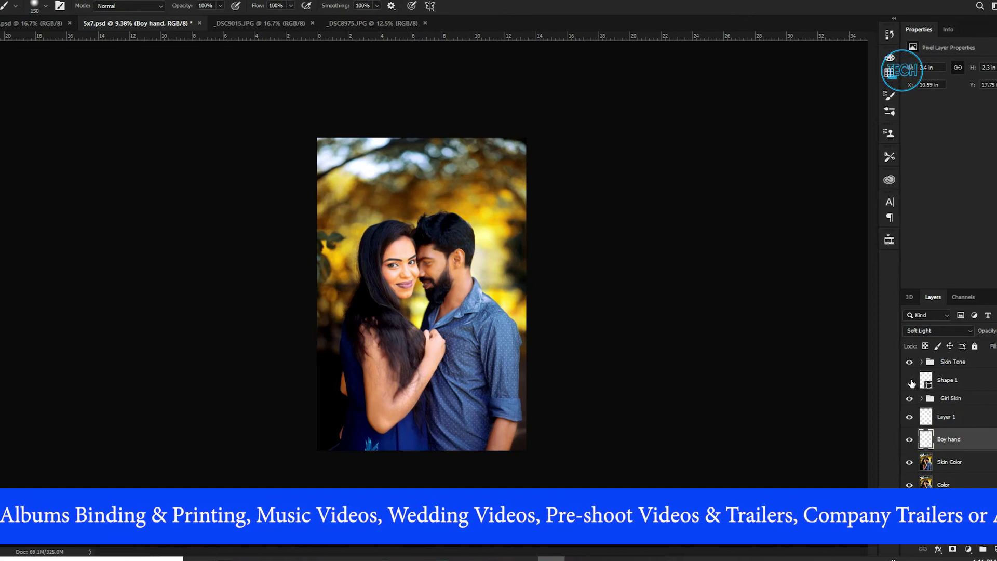
left_click(947, 382)
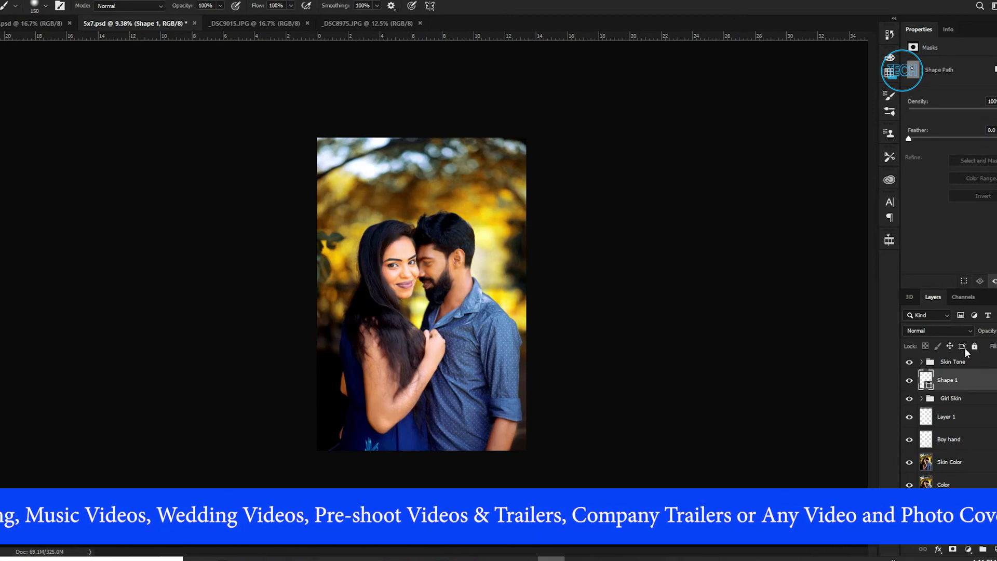
left_click_drag(953, 384, 954, 400)
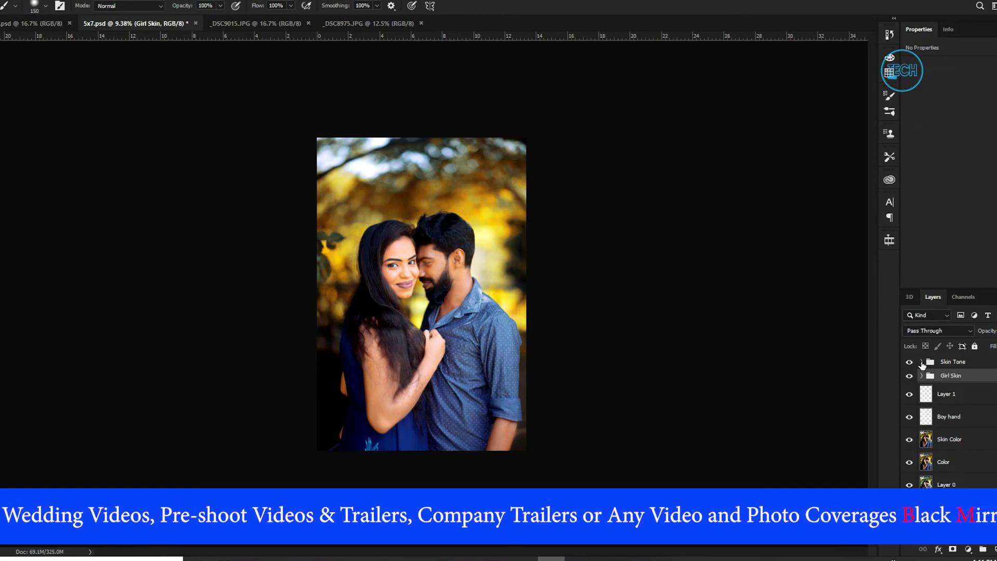
- Rename the Skin Tone group to BOY Skin Tone and put the Boy hand layer inside it
left_click(911, 363)
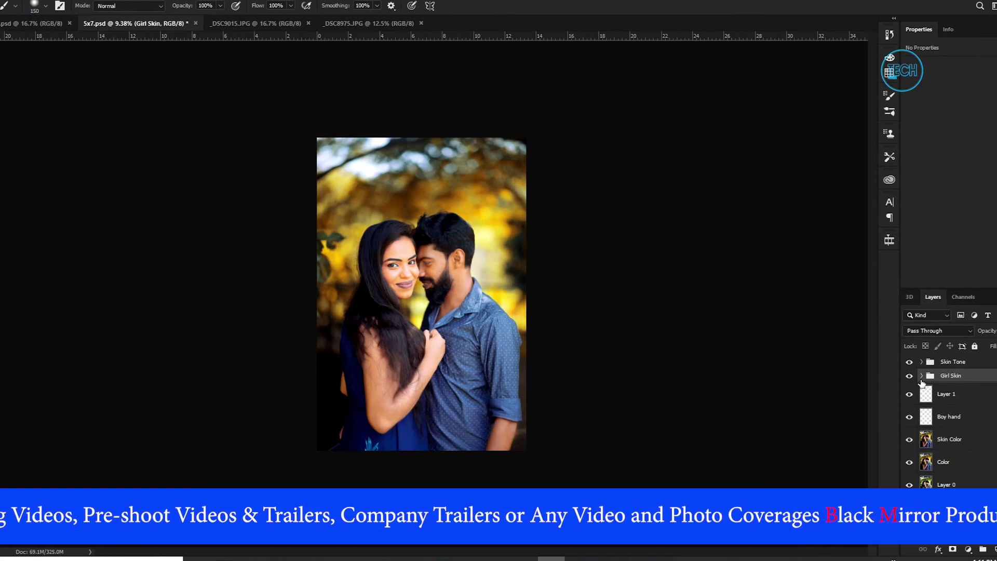
left_click(912, 363)
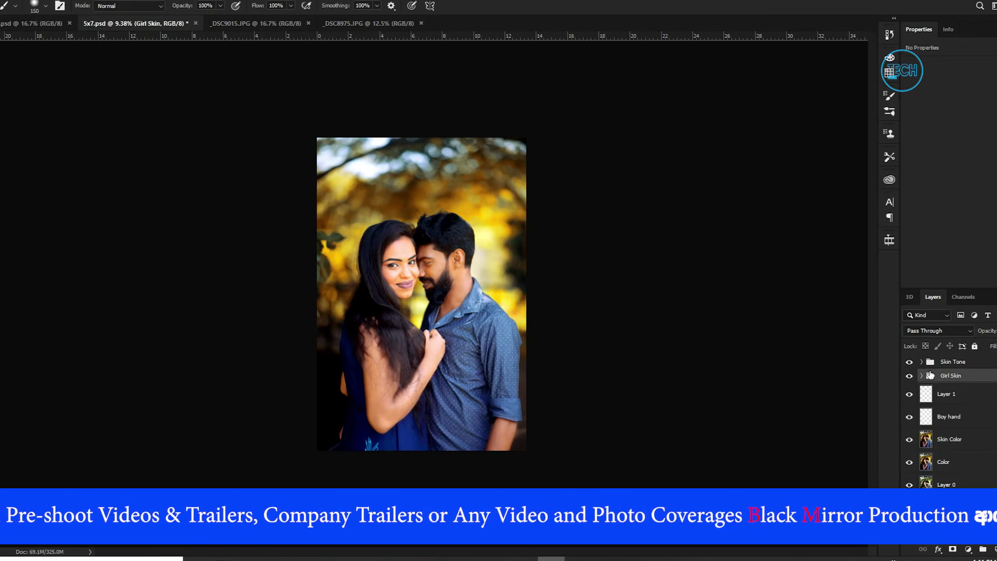
double_click(950, 362)
type("BOY")
key("Return")
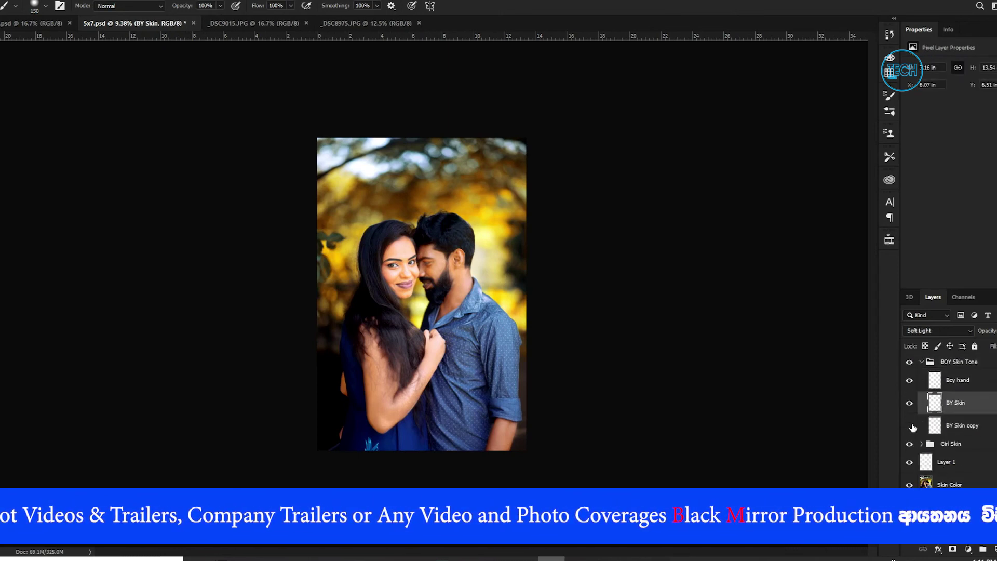
- Compare the man's skin layers by toggling their visibility, leaving BY Skin copy hidden and Boy hand and BY Skin shown
left_click(910, 426)
left_click(910, 426)
left_click(910, 426)
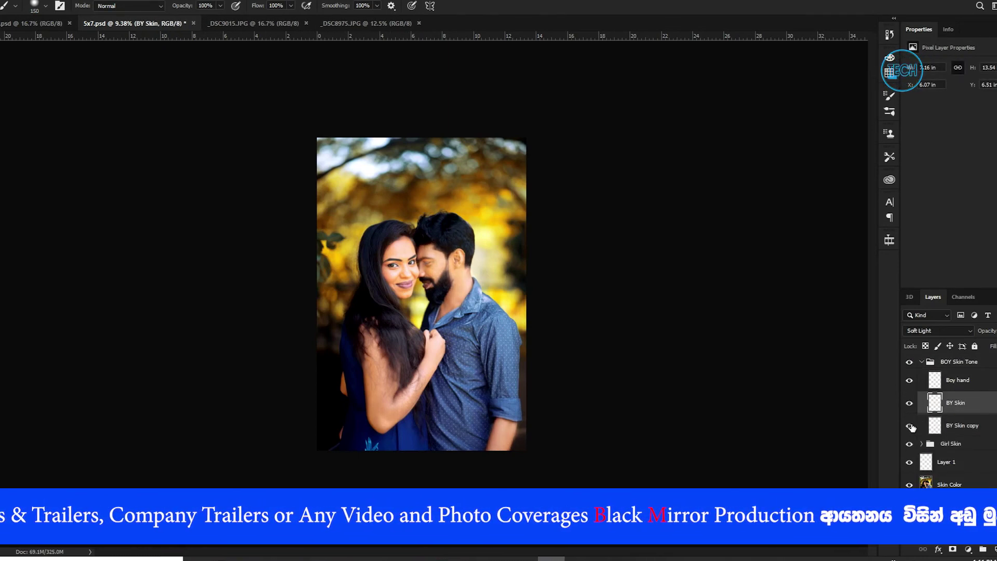
left_click(910, 426)
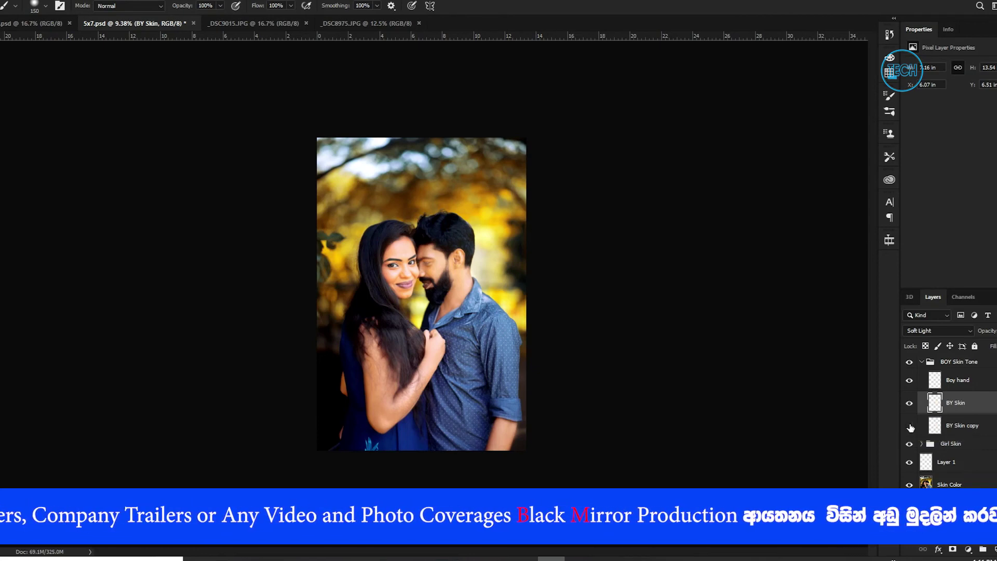
left_click(911, 382)
left_click(911, 382)
left_click(910, 405)
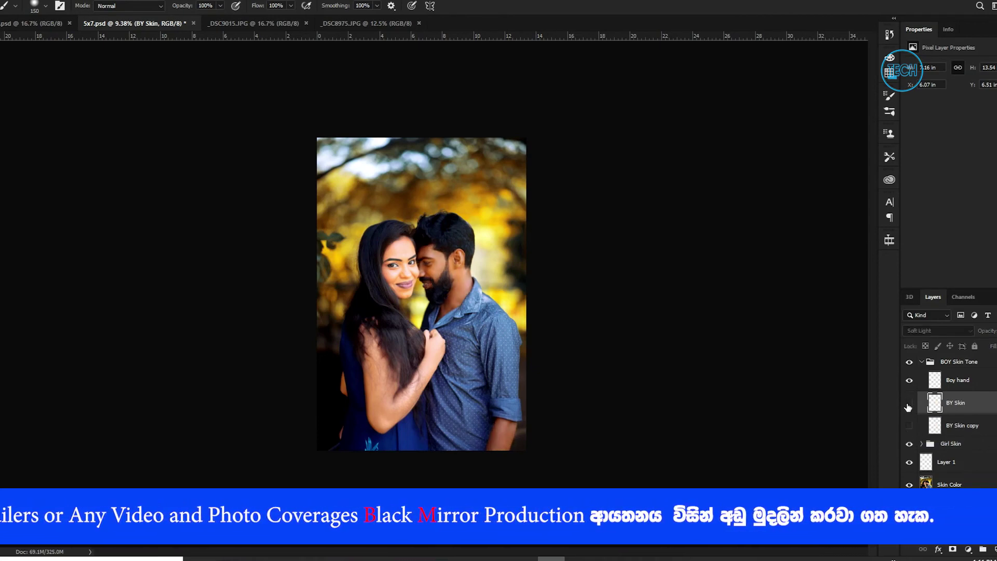
left_click(909, 405)
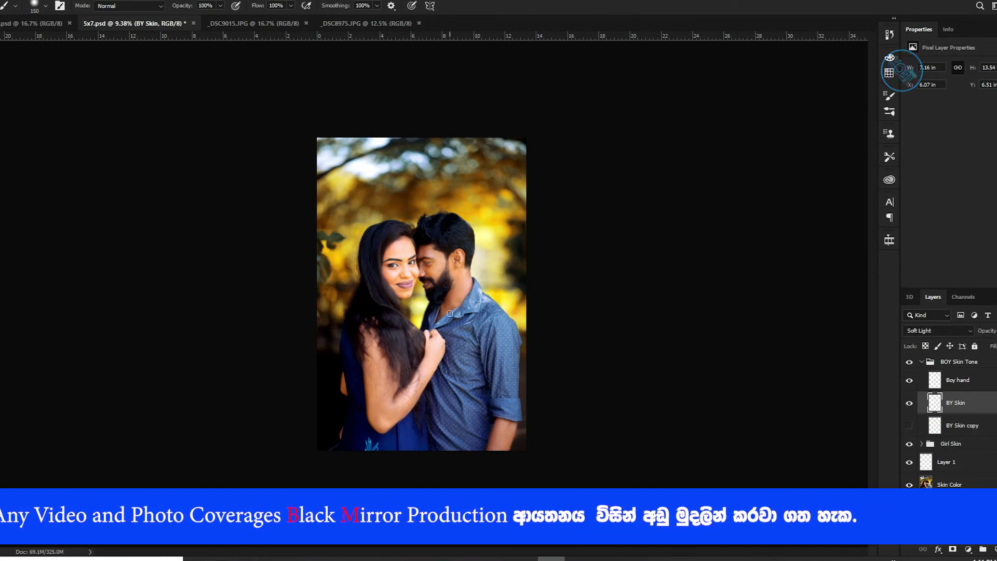
- Start a Pen tool outline on the man's forehead and trace his hairline and sideburn to the top of the ear
scroll(529, 330, "up", 3)
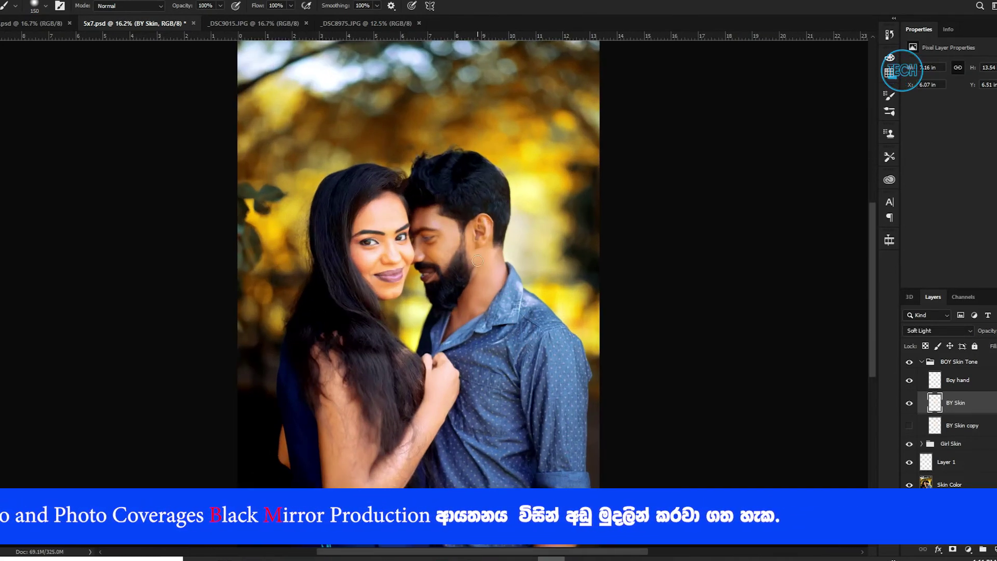
scroll(478, 261, "down", 3)
scroll(497, 321, "up", 2)
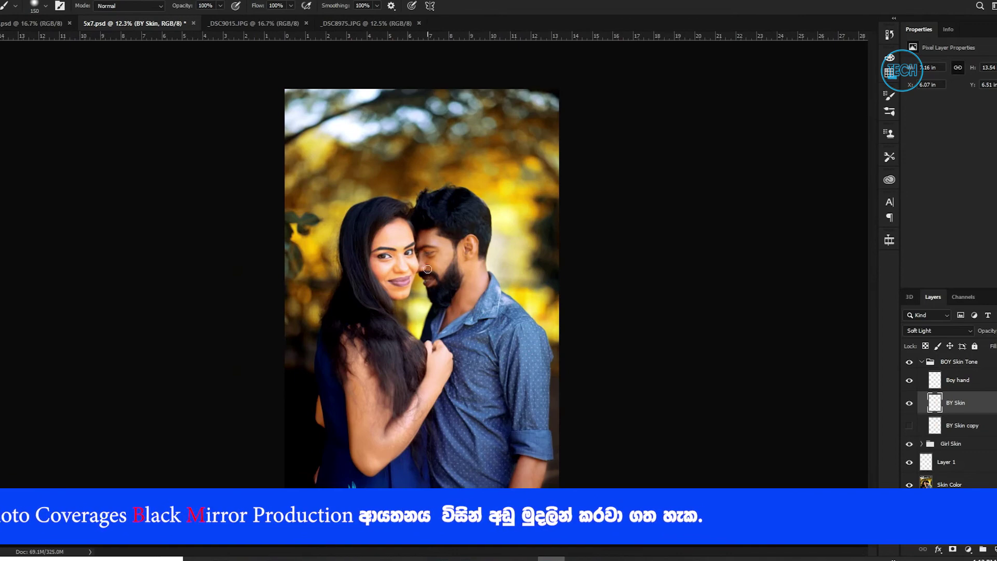
key("p")
scroll(512, 272, "up", 5)
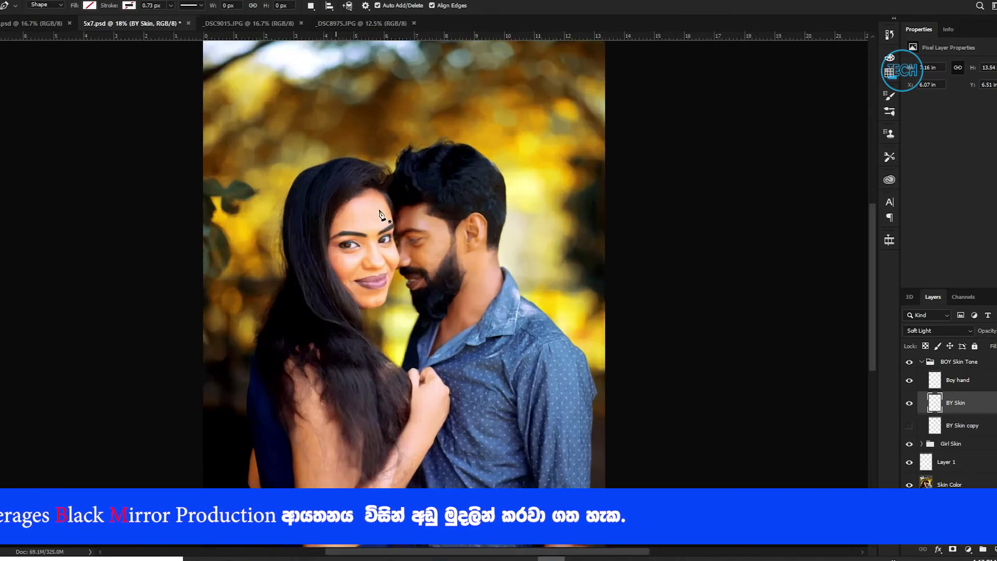
left_click(436, 219)
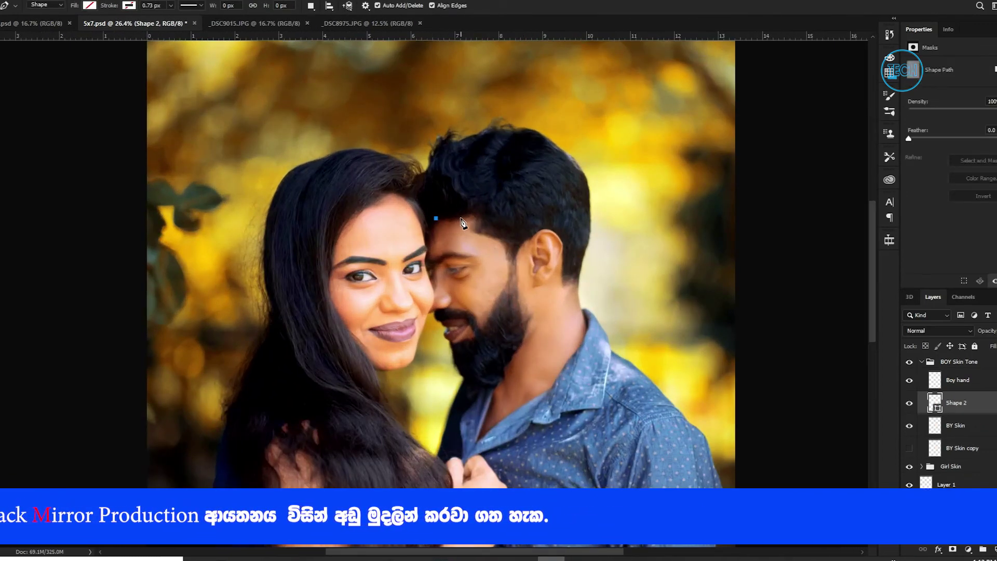
left_click_drag(478, 225, 478, 229)
left_click(478, 233)
left_click_drag(506, 245, 509, 262)
left_click(523, 243)
left_click_drag(554, 232, 564, 259)
- Continue the outline behind the man's ear, down the neck, along the shirt collar and back up the beard's edge
scroll(575, 275, "up", 9)
left_click(545, 293)
left_click_drag(589, 355, 592, 369)
left_click(606, 399)
left_click_drag(597, 457, 677, 302)
left_click_drag(666, 306, 648, 331)
left_click_drag(615, 371, 583, 424)
left_click_drag(535, 452, 666, 408)
left_click(638, 262)
left_click_drag(657, 219, 656, 209)
left_click_drag(652, 167, 627, 271)
left_click_drag(615, 237, 611, 217)
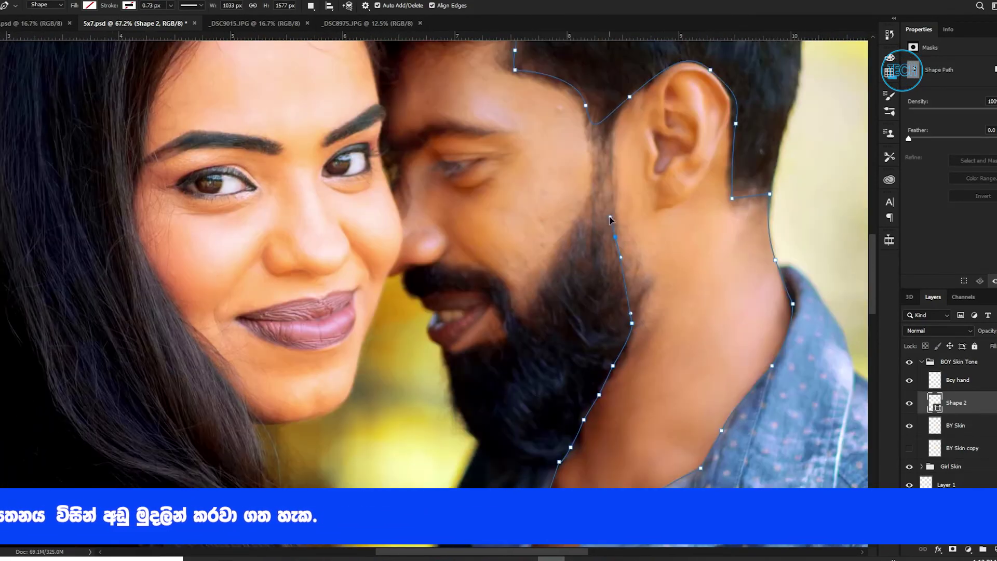
- Finish the outline along the moustache and the woman's face, close it at the forehead and load it as a selection
left_click(406, 271)
left_click(389, 278)
scroll(404, 252, "up", 5)
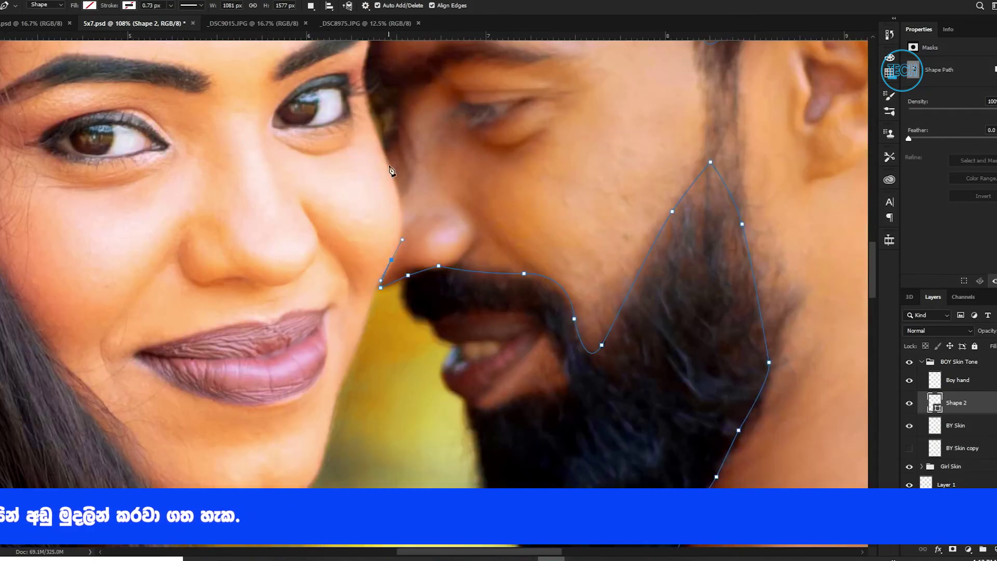
left_click_drag(389, 164, 371, 114)
left_click_drag(366, 84, 415, 240)
left_click(424, 175)
scroll(424, 179, "down", 6)
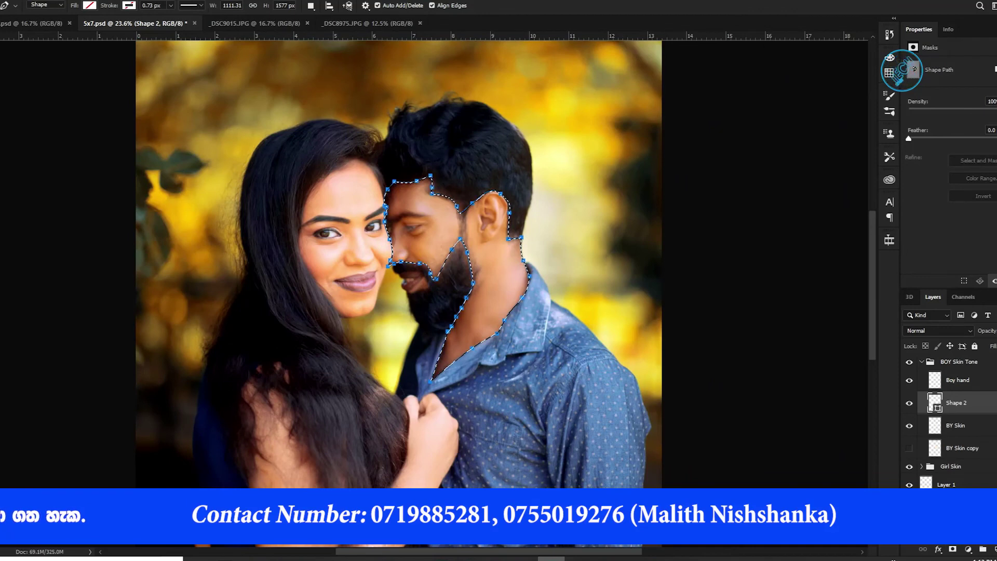
- Apply Selective Color to the selected face and neck on the Skin Color layer, reducing the yellow amount
left_click(951, 511)
key("alt+i")
key("j")
key("s")
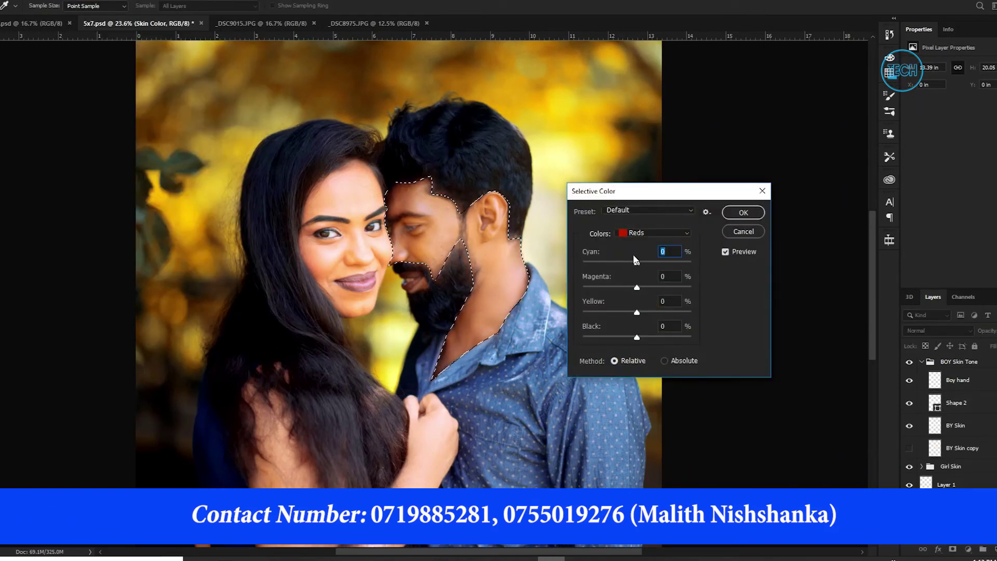
left_click(653, 232)
left_click(642, 242)
left_click_drag(636, 310, 612, 313)
left_click(743, 212)
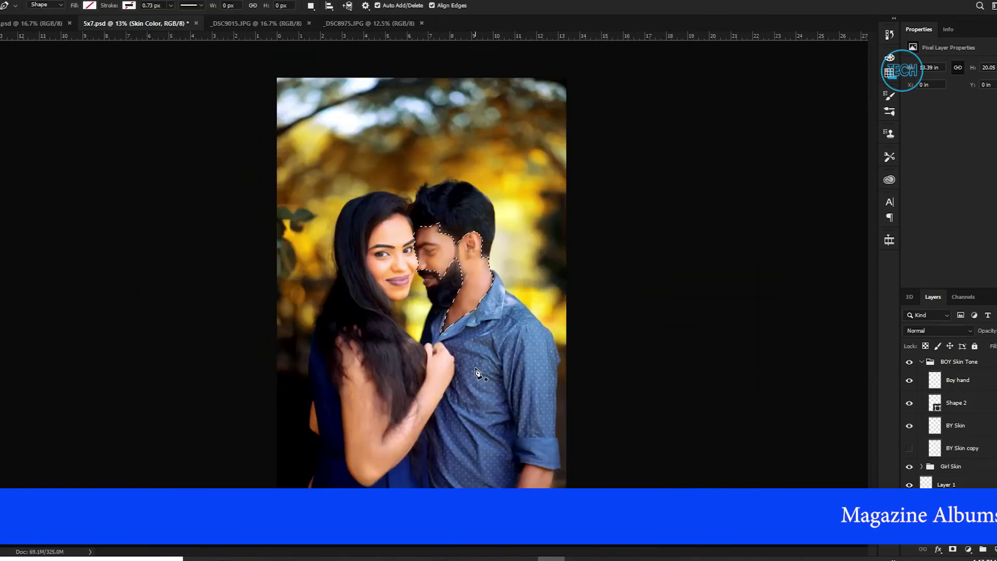
- Load the Shape 2 outline as a selection again and make the Skin Color layer active
left_click(963, 427)
left_click(935, 402)
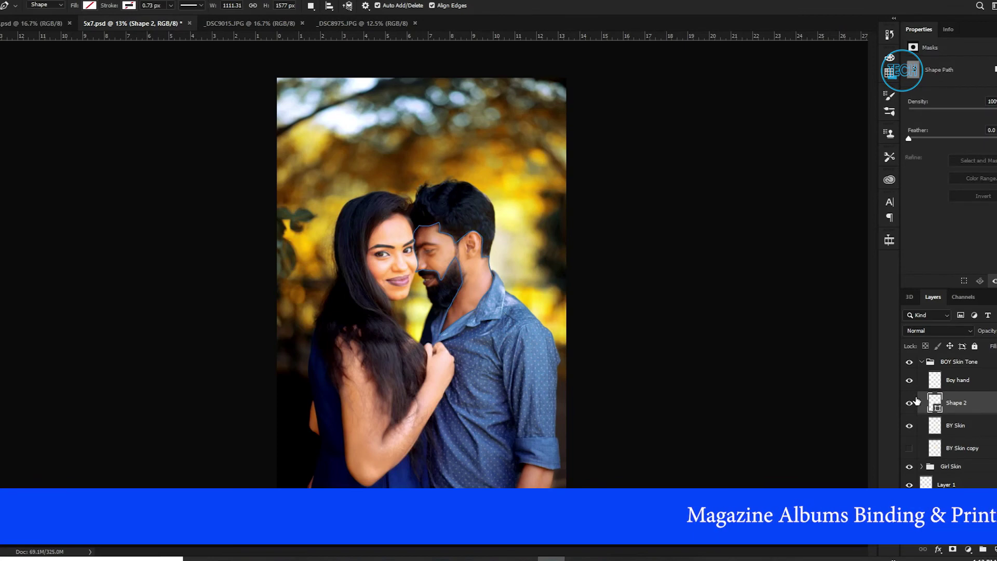
left_click(963, 282)
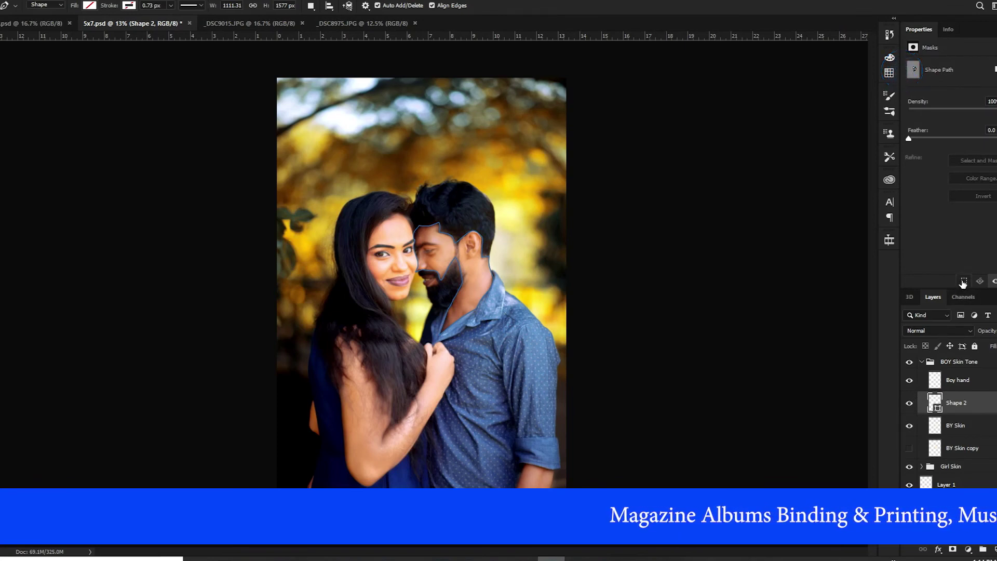
key("alt+i")
key("a")
key("Escape")
key("alt+comma")
- Slightly darken the midtones of the man's selected face and neck with Levels
key("ctrl+l")
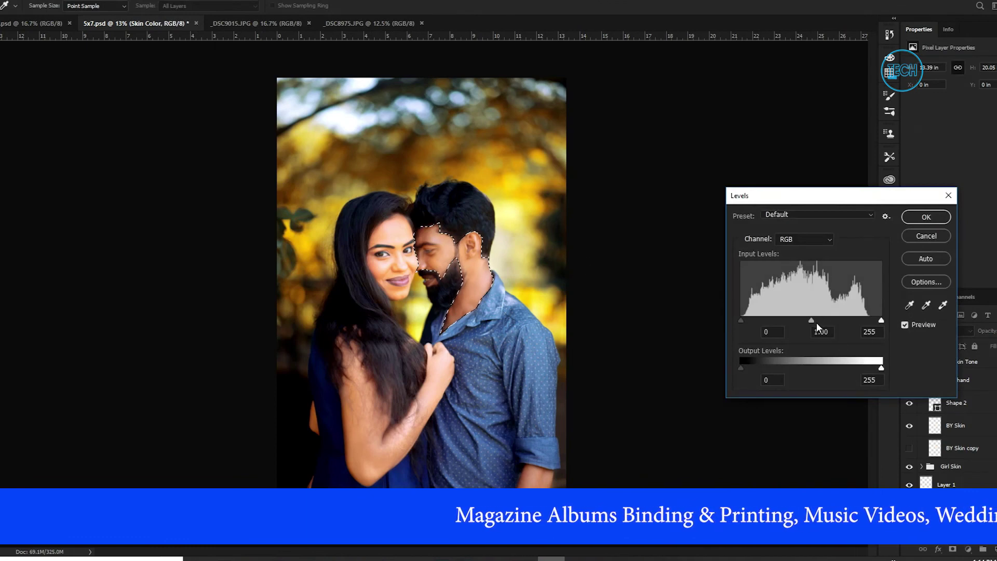
mouse_move(812, 320)
left_mouse_down()
mouse_move(802, 319)
mouse_move(818, 320)
left_mouse_up()
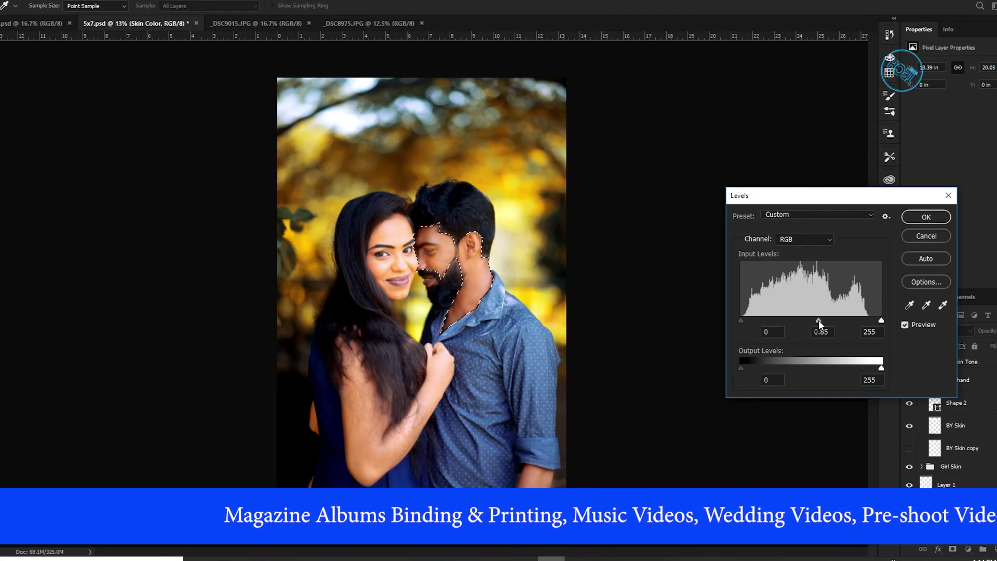
mouse_move(819, 320)
left_mouse_down()
mouse_move(827, 323)
mouse_move(817, 320)
left_mouse_up()
left_click(903, 324)
left_click(919, 215)
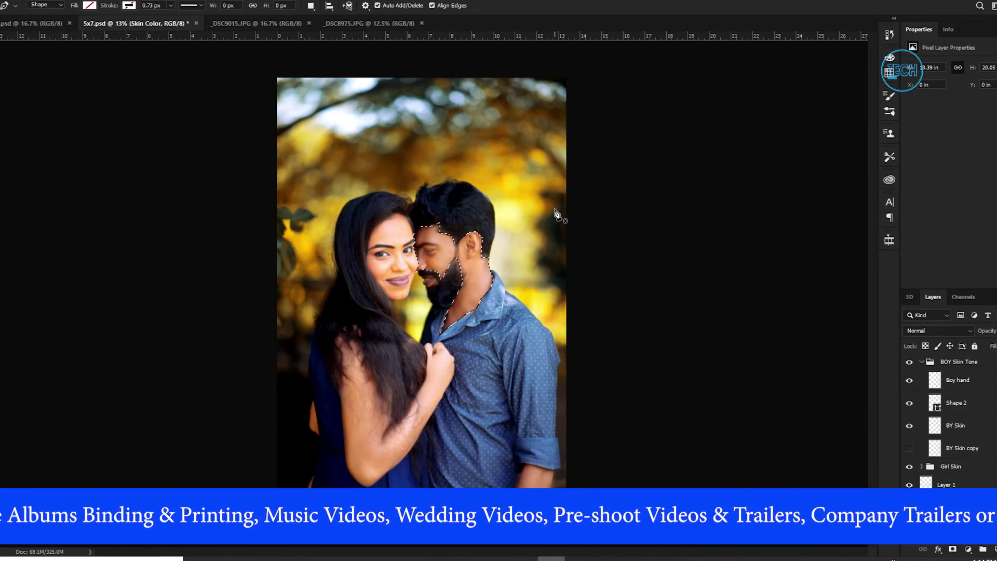
- Clear the selection around the man's face and neck and collapse the BOY Skin Tone group
key("ctrl+d")
scroll(493, 302, "up", 2)
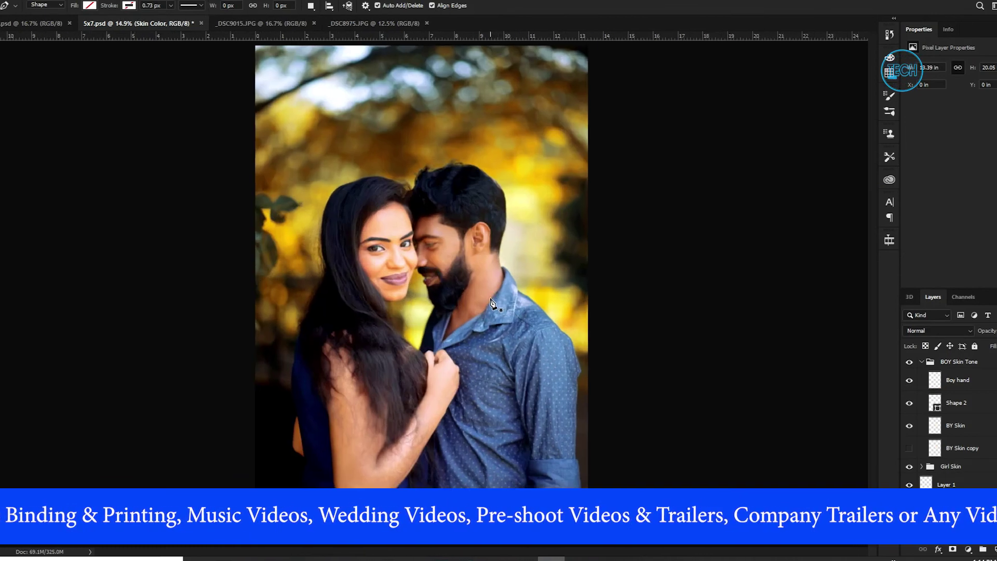
scroll(491, 301, "down", 1)
left_click(958, 448)
left_click(954, 381, "shift")
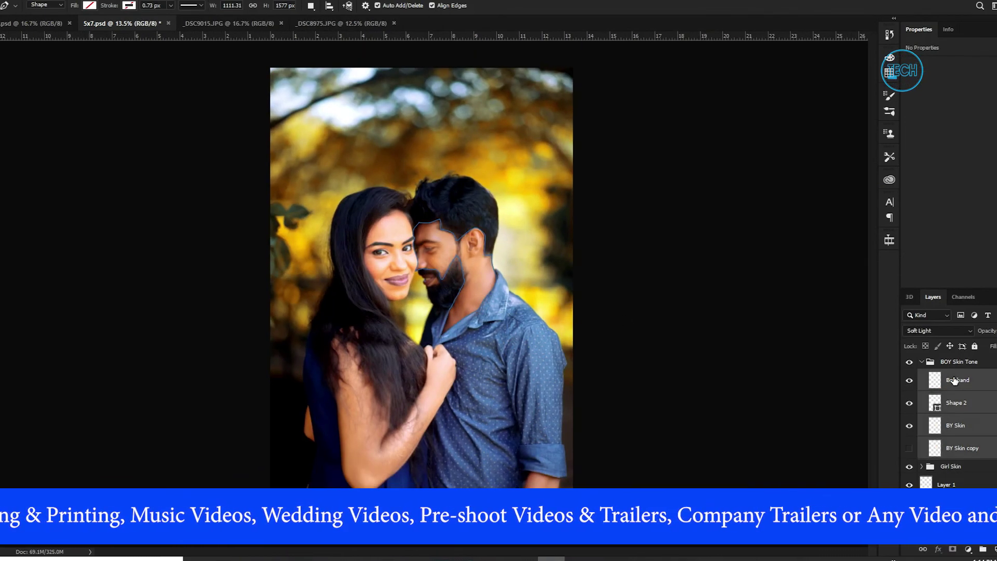
left_click(919, 363)
left_click(922, 363)
- Hide Layer 1, then duplicate the Skin Color layer and name the duplicate "Selective color"
left_click(914, 394)
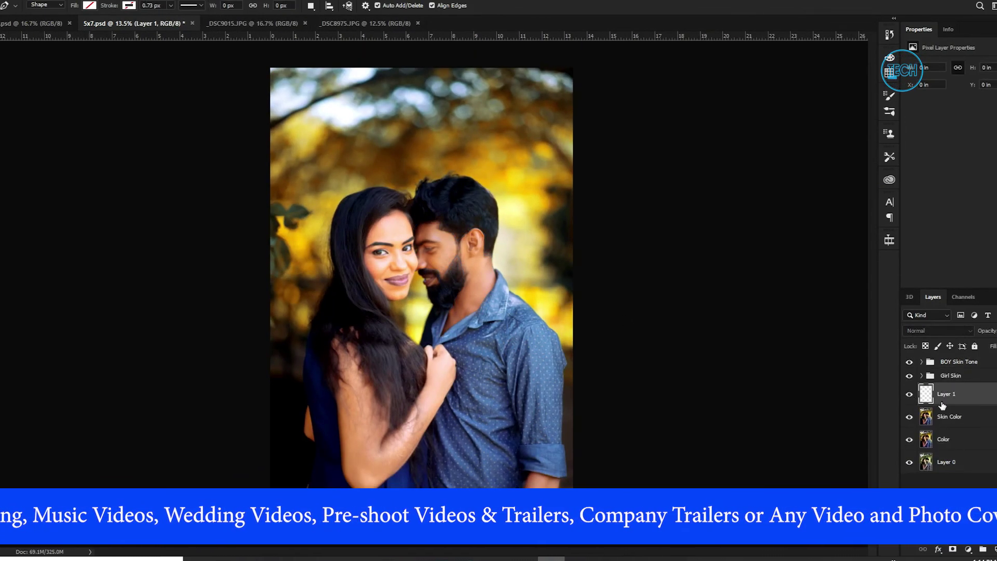
left_click(938, 421)
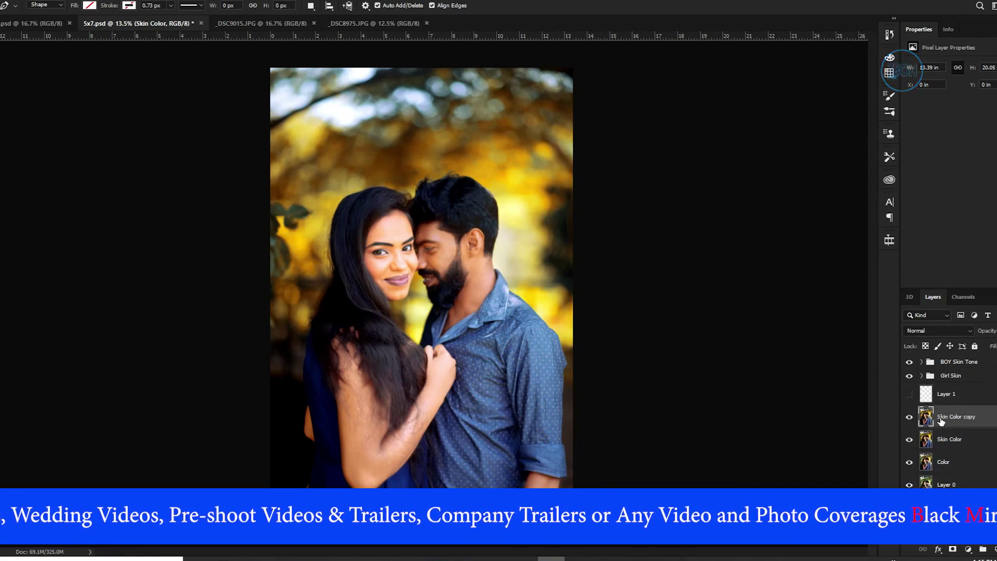
key("ctrl+j")
double_click(952, 419)
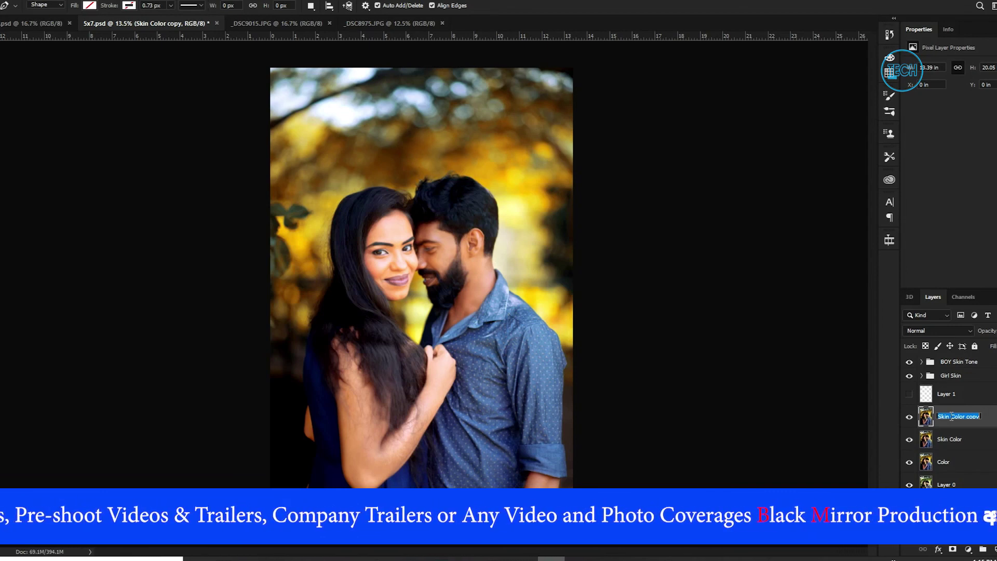
key("Return")
- Try a Selective Color adjustment on the duplicated layer, setting the black amount of the Blacks to +2%
key("alt+i")
key("j")
key("s")
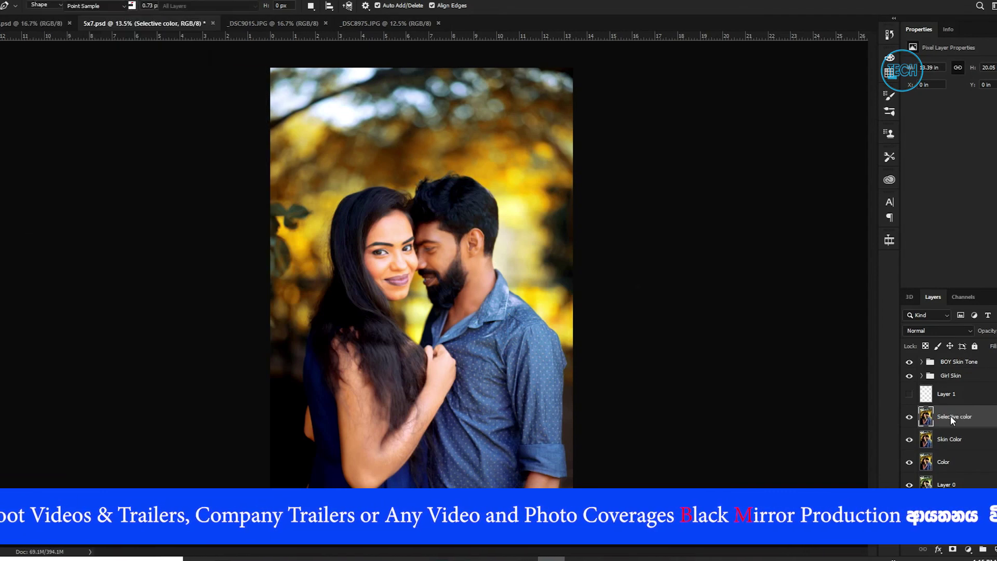
left_click(653, 233)
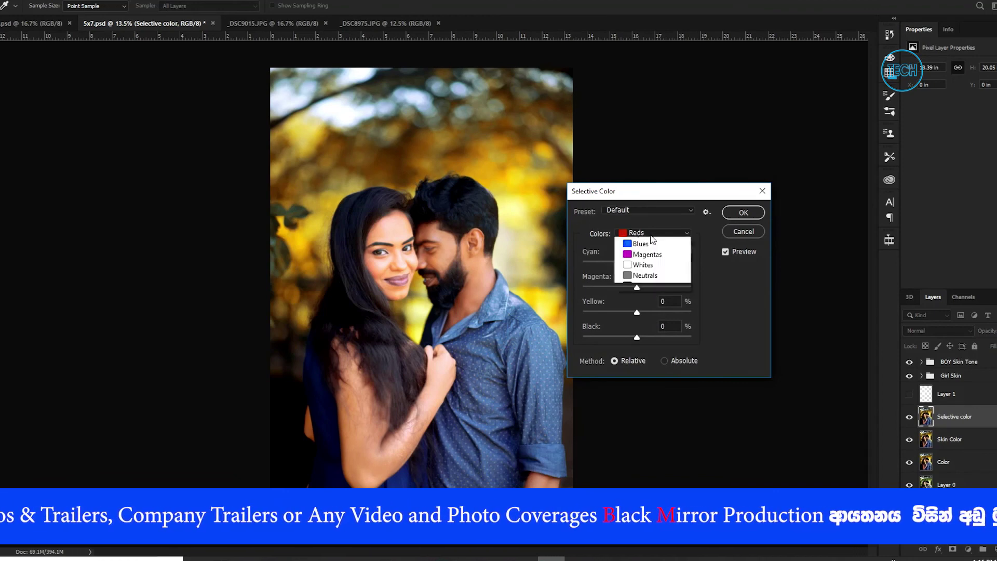
left_click(662, 328)
left_click_drag(665, 327, 642, 326)
key("Up")
key("Up")
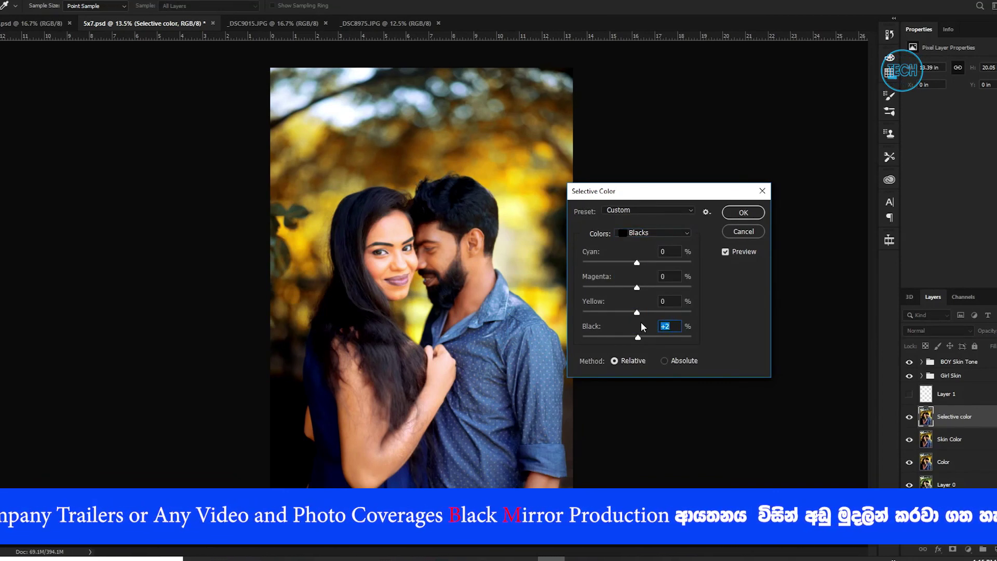
- Try a yellow amount of -1% for the Blacks in the Selective Color adjustment
key("shift+Tab")
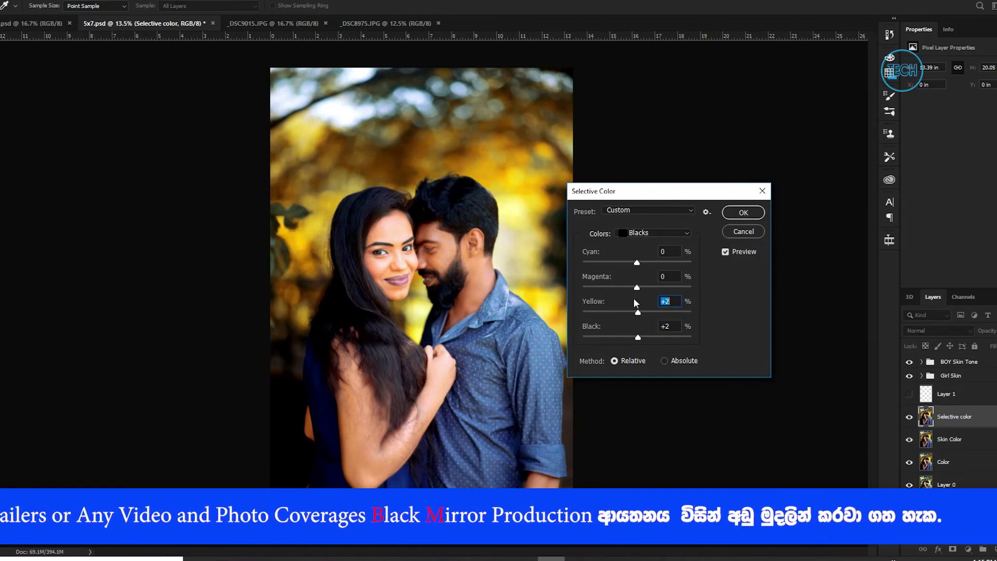
key("Down")
key("Down")
key("Down")
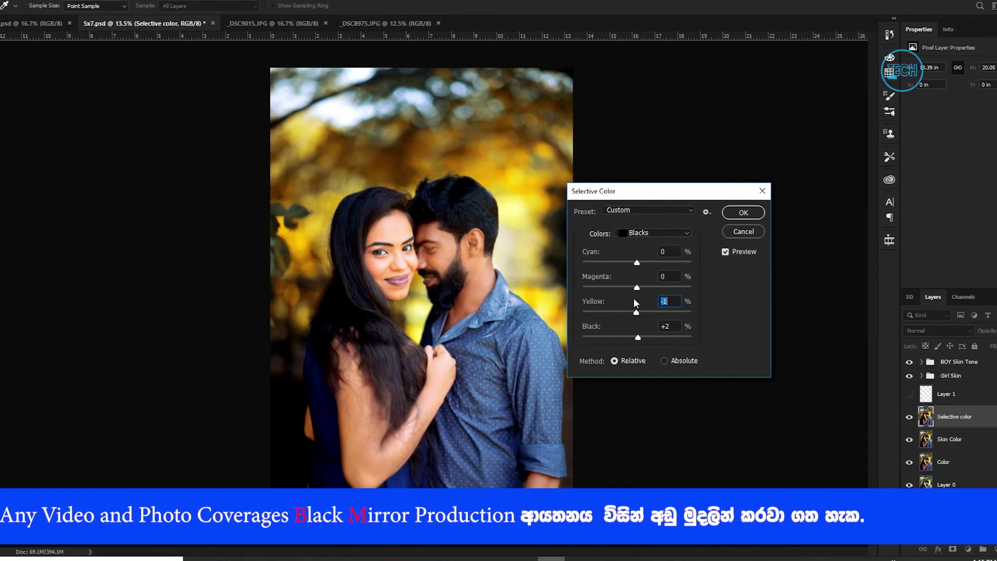
- Try lower and higher magenta amounts for the Blacks, then set magenta back to 0%
key("Down")
key("Down")
key("Down")
key("Down")
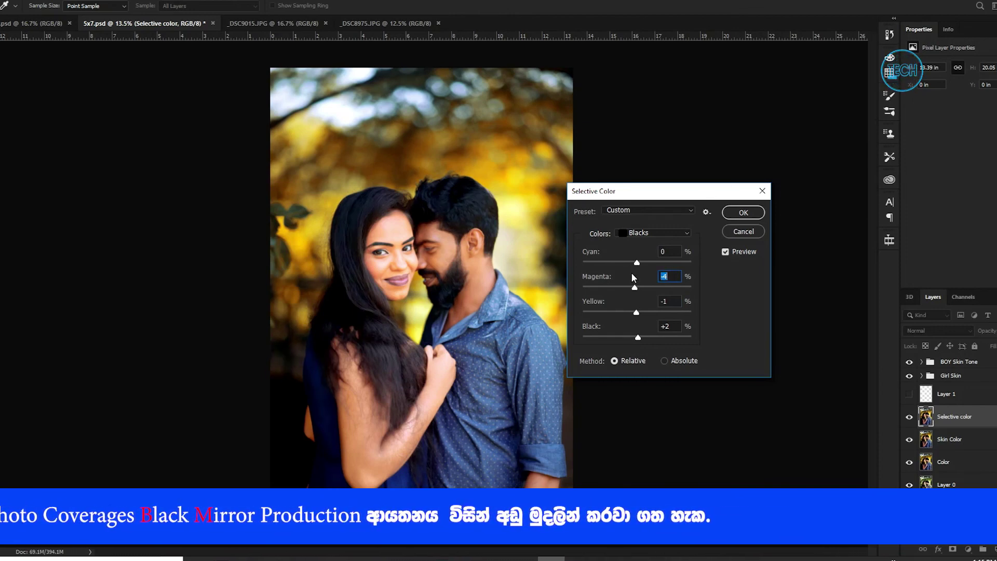
key("Up")
key("Up")
key("Up")
key("Up")
key("Up")
key("Down")
key("Down")
key("Down")
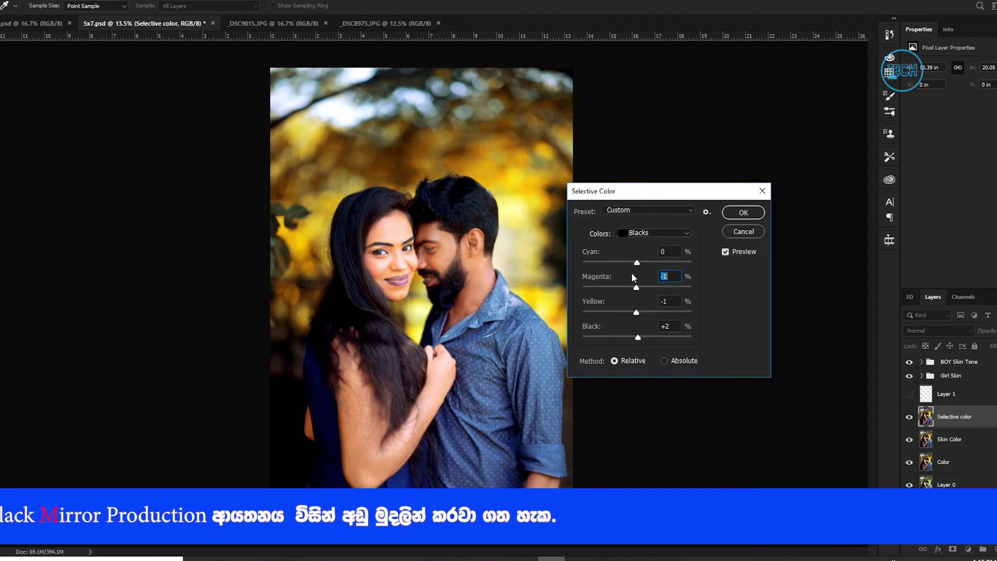
key("Up")
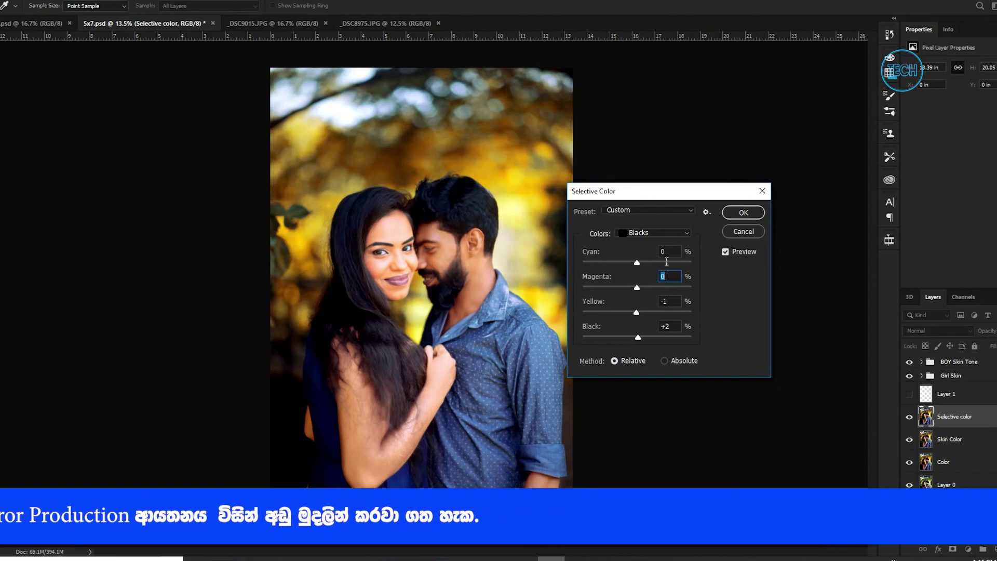
- Try a cyan amount of +1% for the Blacks, compare with the preview off, and cancel the Selective Color adjustment
key("Up")
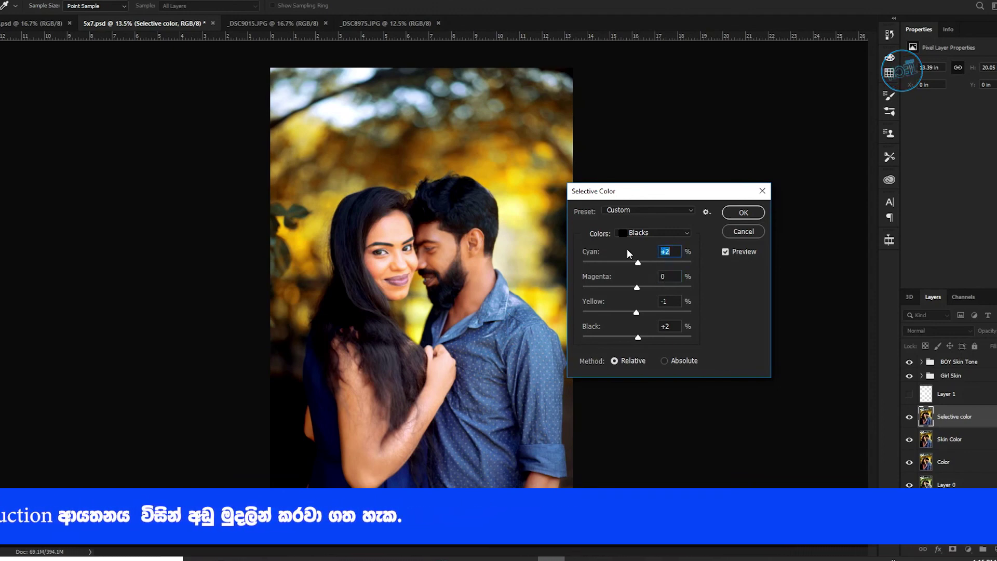
left_click(726, 252)
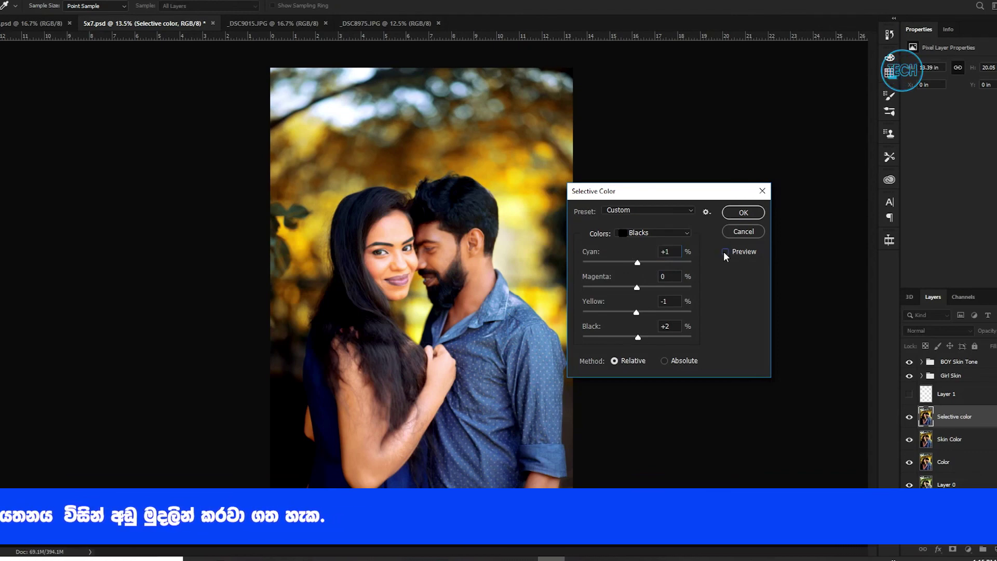
left_click(725, 252)
left_click(653, 233)
left_click(651, 324)
left_click(743, 230)
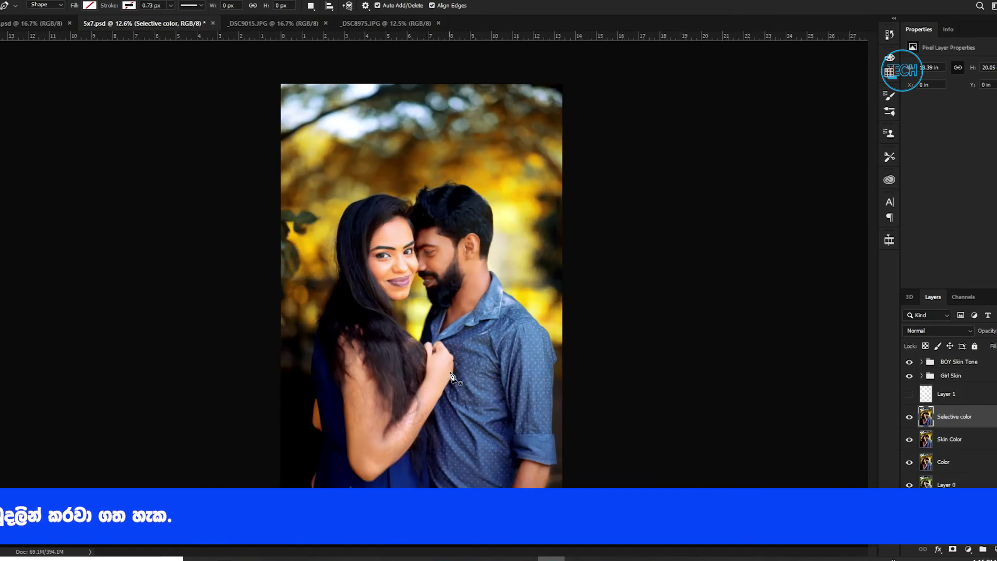
- Merge all groups and layers from BOY Skin Tone down to Color into one layer, leaving Layer 0 separate
key("v")
scroll(388, 252, "up", 4)
left_click_drag(439, 397, 390, 300)
scroll(392, 302, "down", 2)
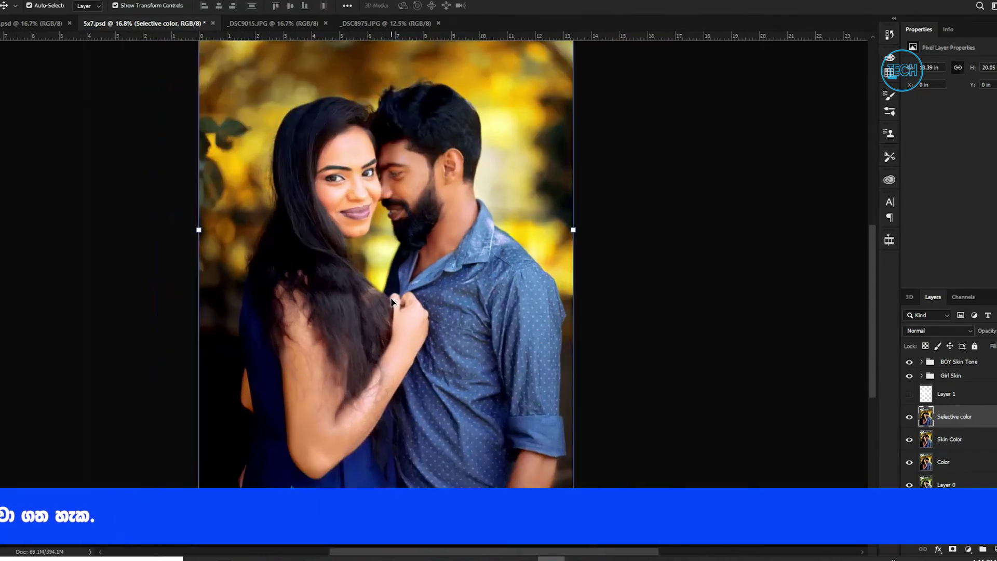
left_click(960, 363)
left_click(951, 465, "shift")
right_click(951, 465)
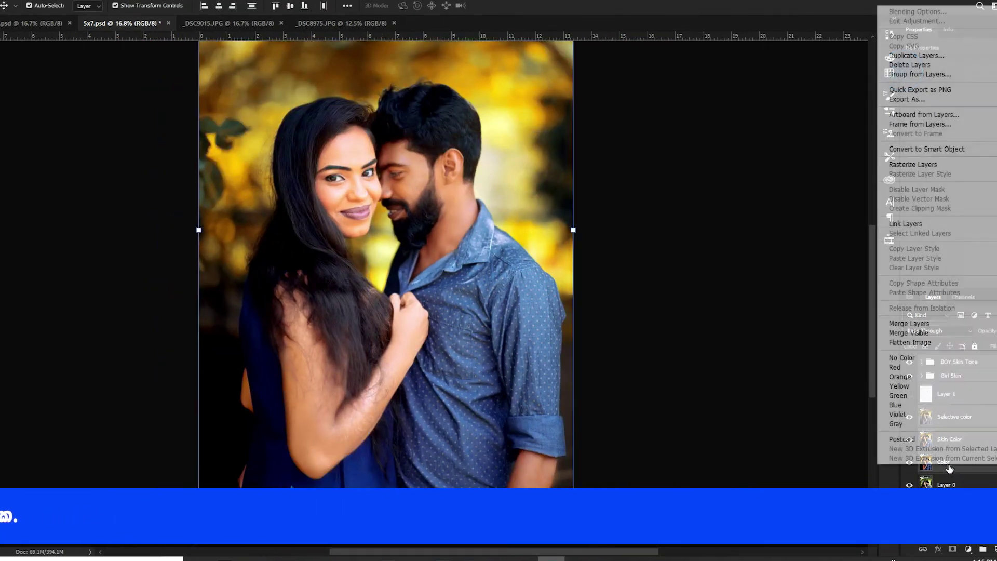
left_click(927, 326)
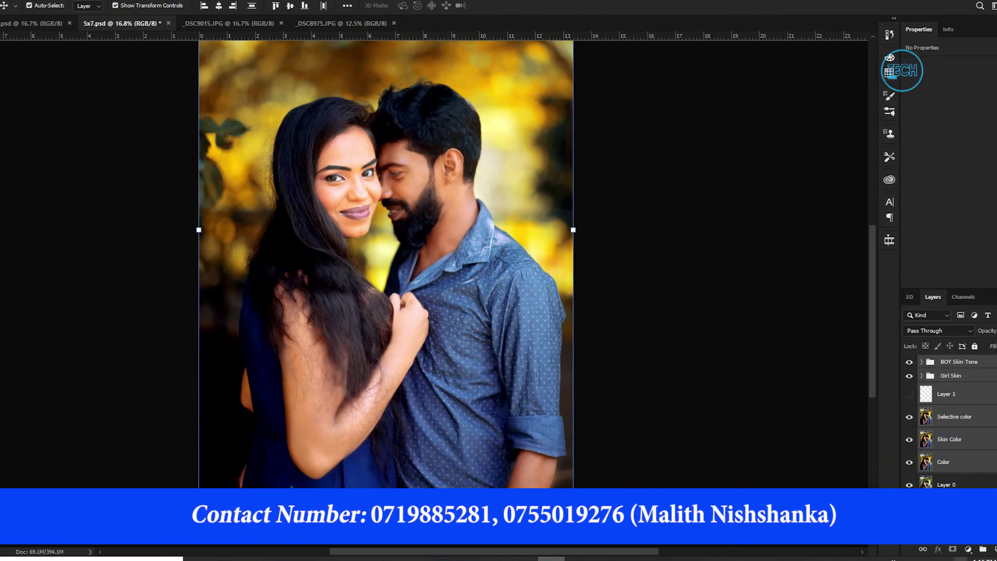
right_click(937, 456)
left_click(941, 320)
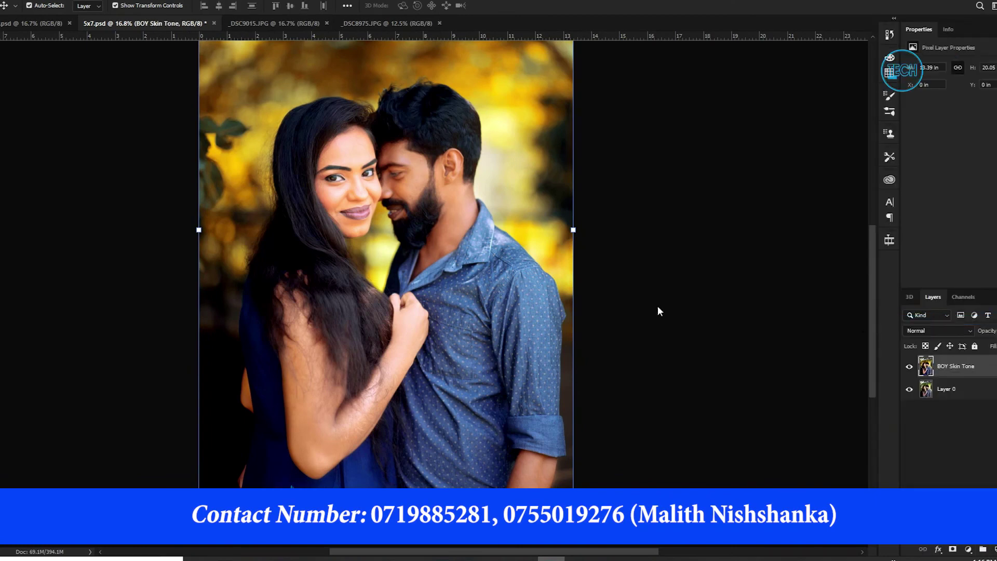
- Compare the retouched portrait with the original by hiding and showing the merged BOY Skin Tone layer, and examine the whole image
left_click(658, 310)
scroll(407, 271, "down", 1)
scroll(409, 308, "up", 2)
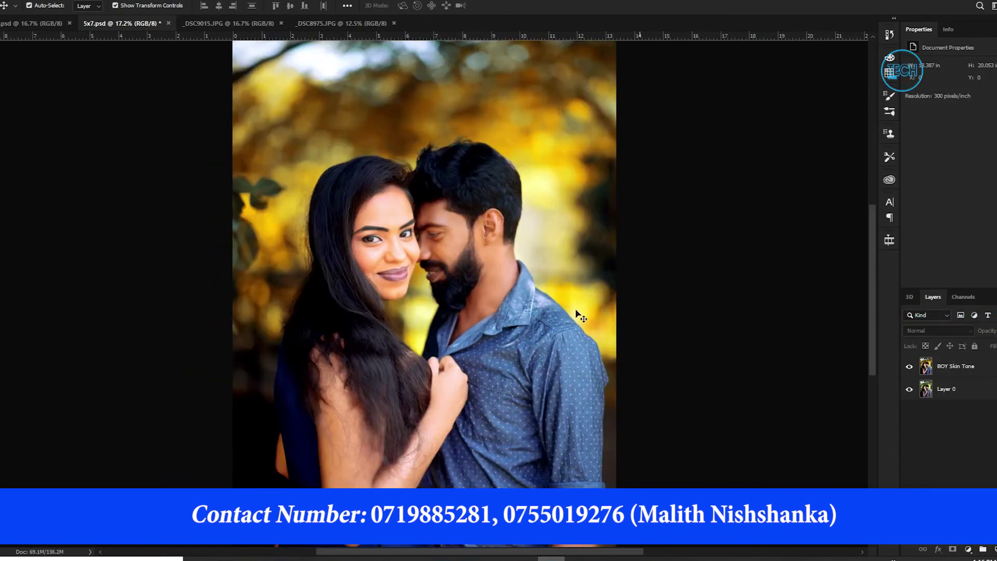
left_click(909, 367)
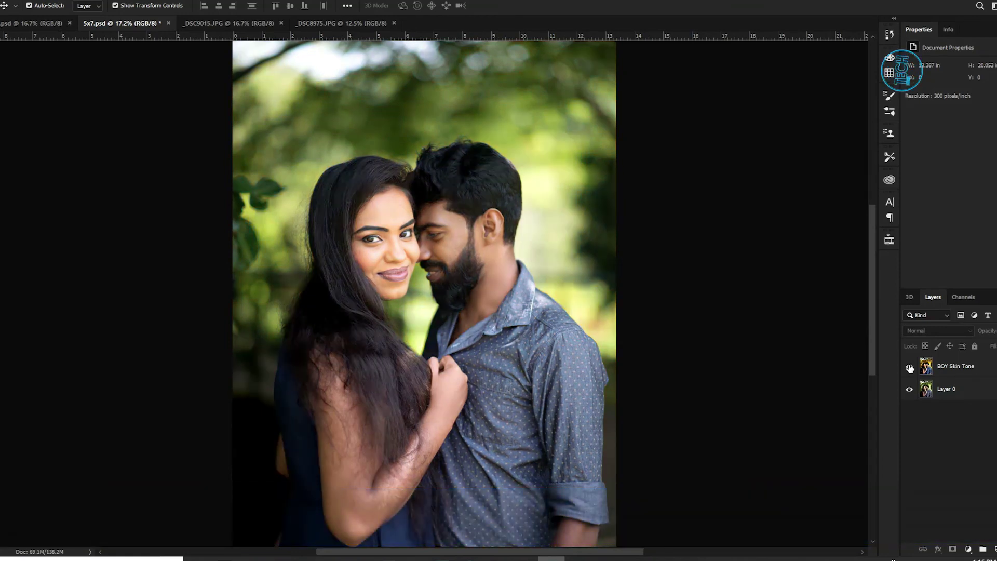
left_click(909, 366)
left_click(909, 366)
left_click(910, 367)
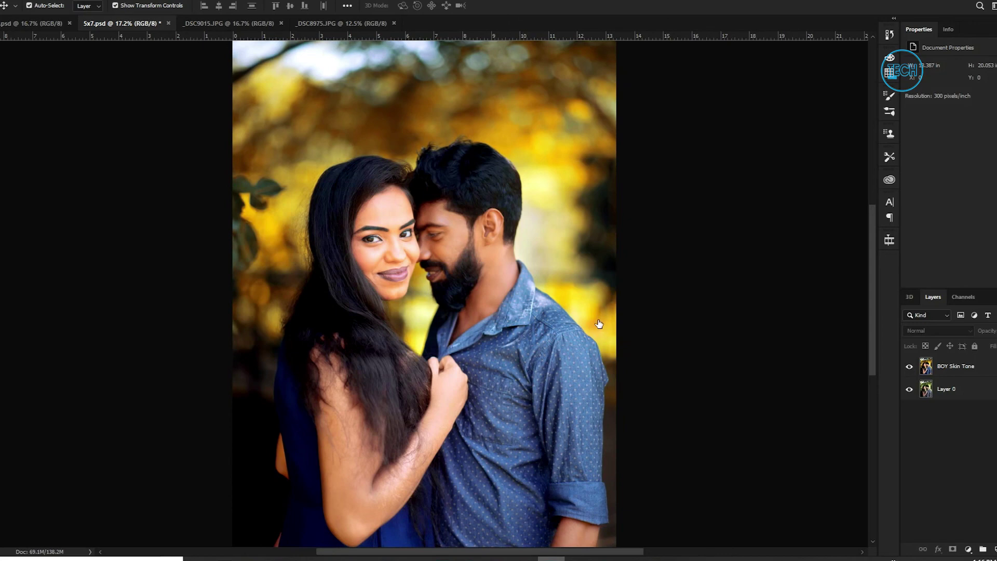
scroll(545, 318, "down", 2)
scroll(555, 329, "up", 1)
scroll(555, 328, "up", 2)
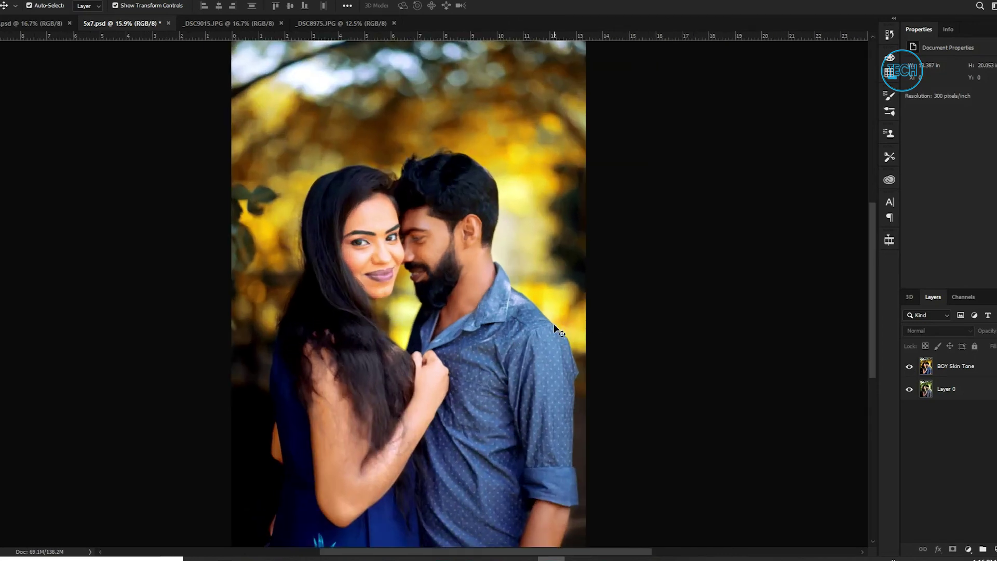
left_click(910, 367)
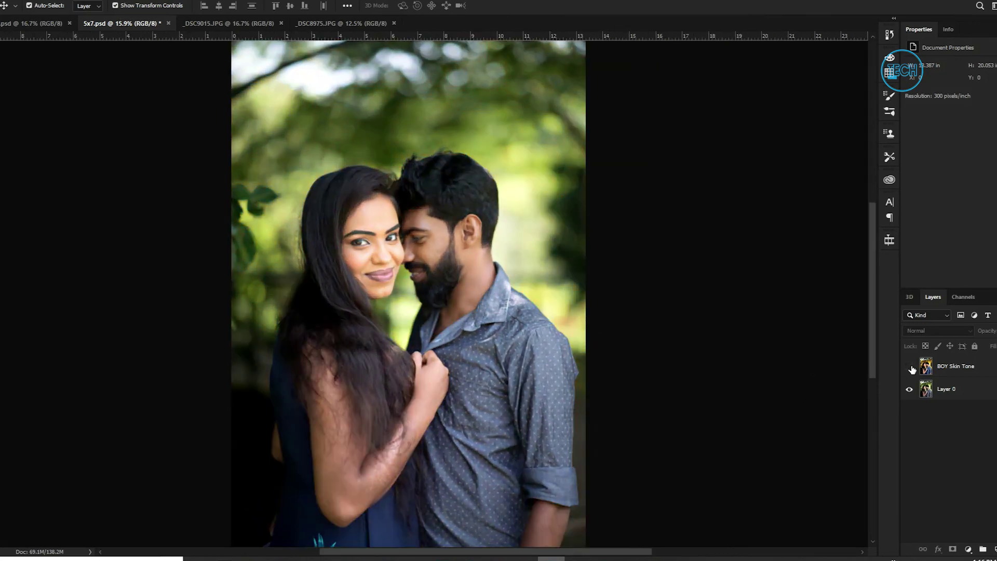
left_click(910, 367)
scroll(391, 347, "down", 5)
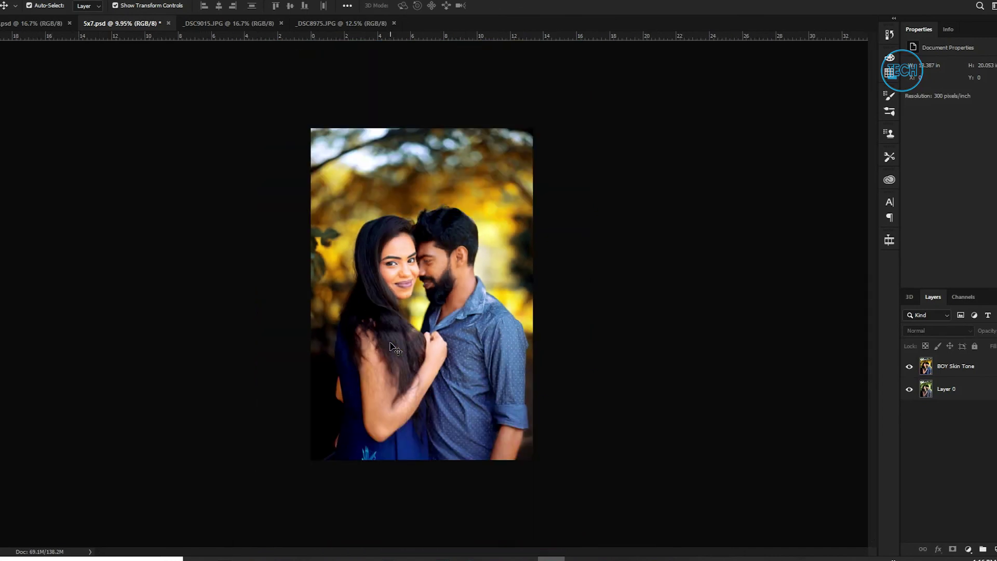
scroll(423, 358, "up", 5)
scroll(503, 382, "down", 1)
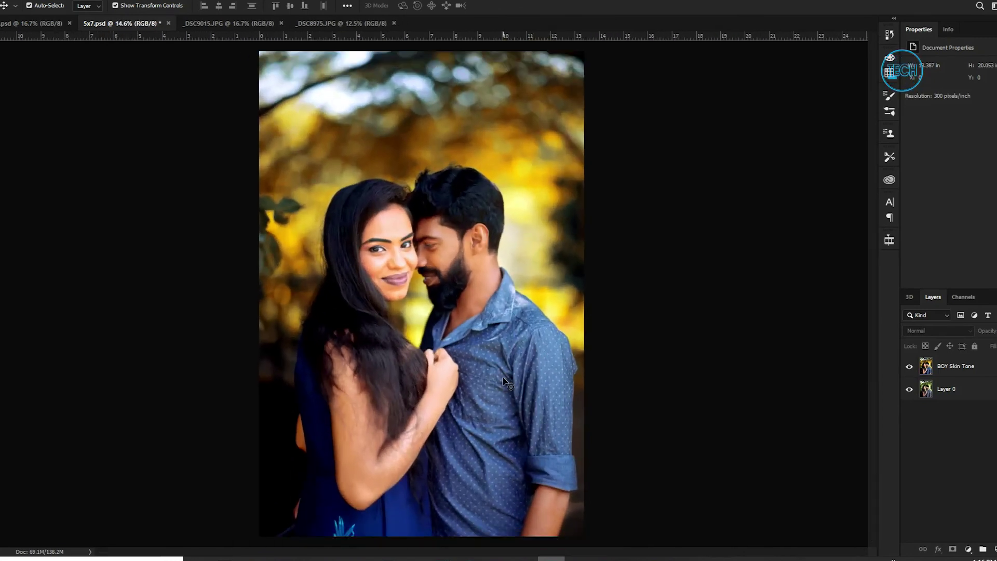